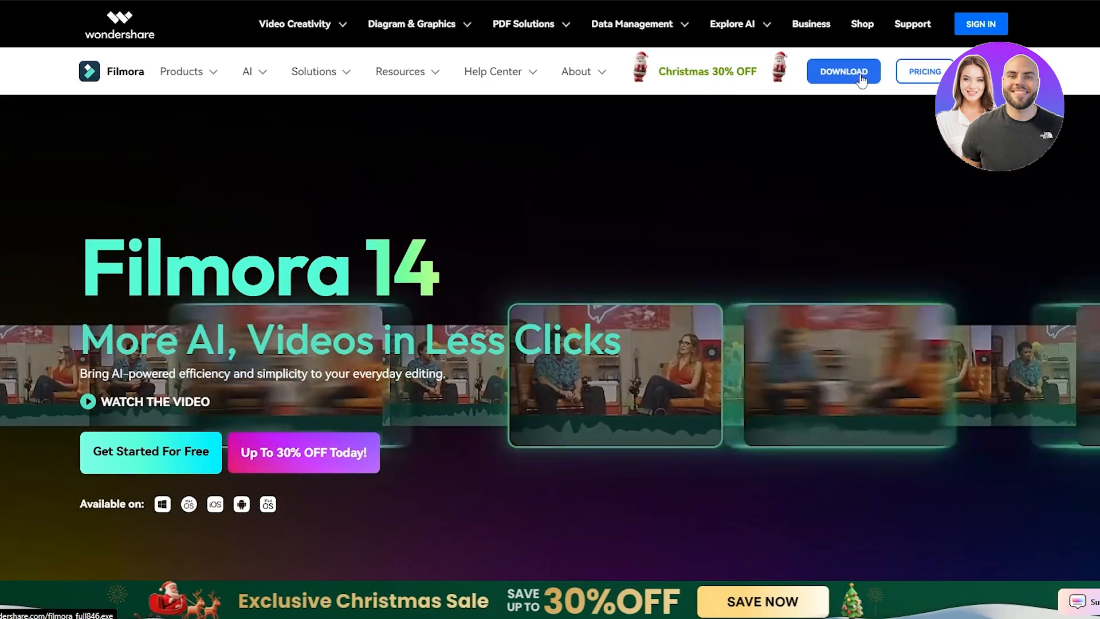
Download the Filmora installer as filmora_setup_full846.exe and install Filmora on the computer
{"action": "left_click", "coordinate": [859, 73]}
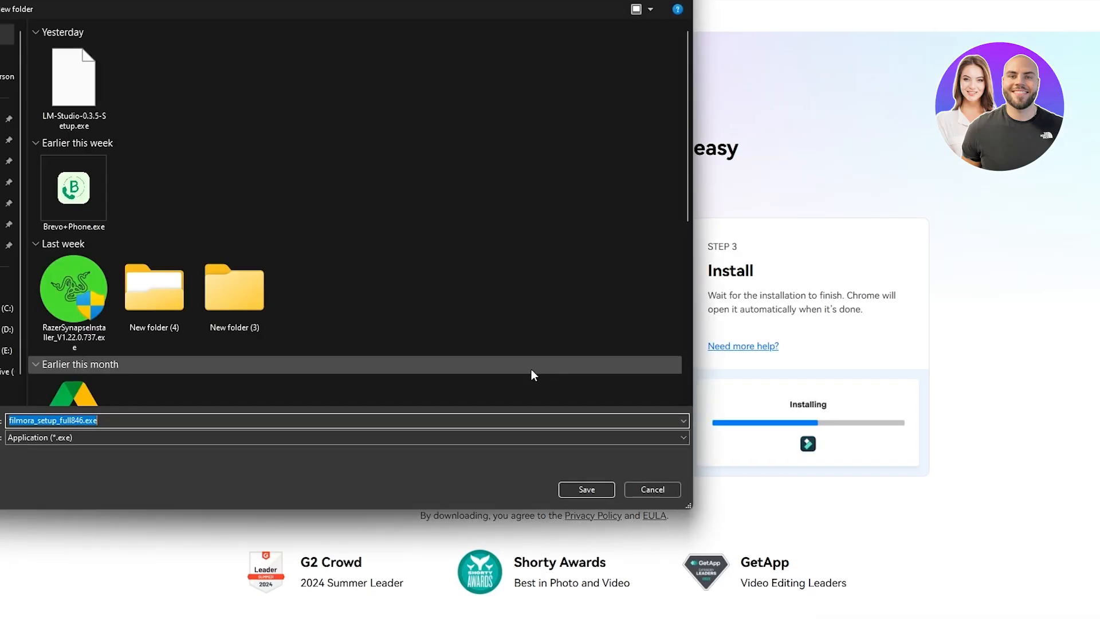
{"action": "left_click", "coordinate": [585, 490]}
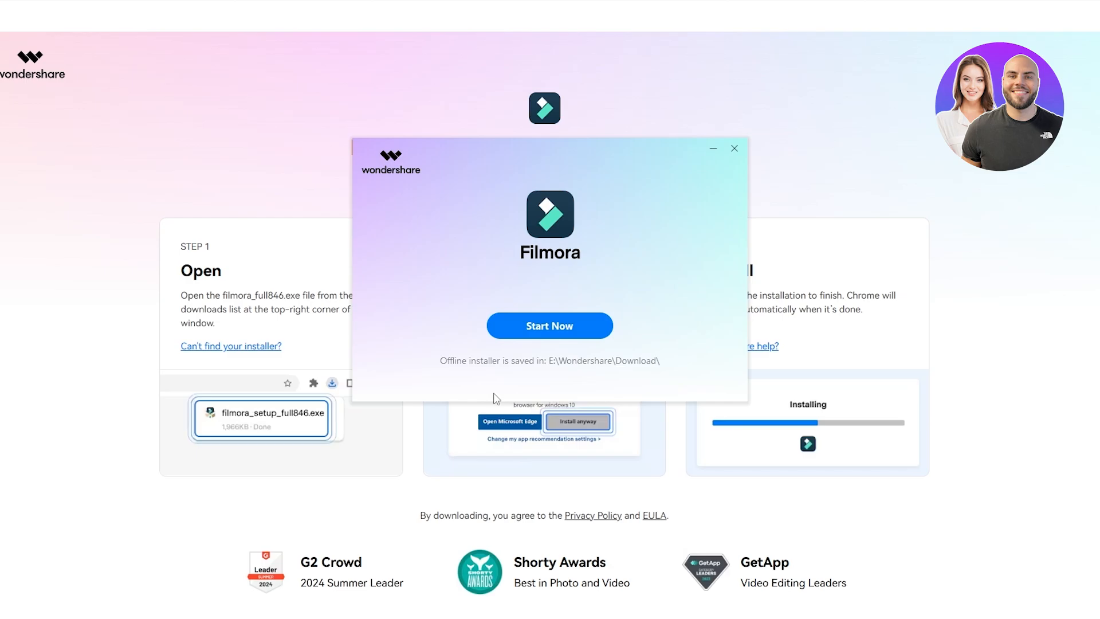
{"action": "left_click", "coordinate": [540, 334]}
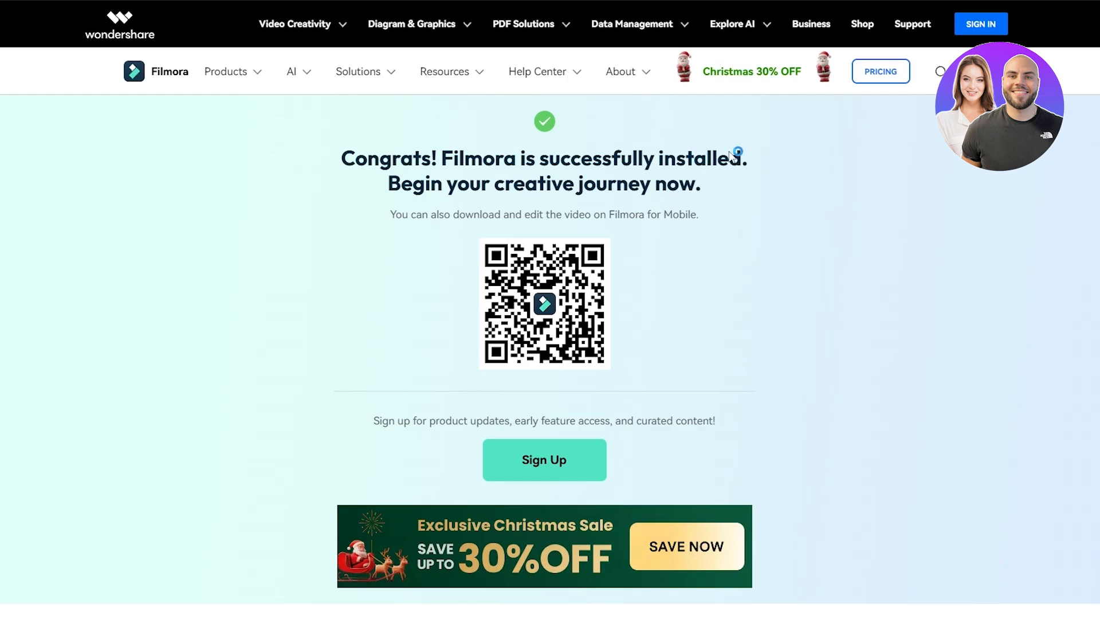
{"action": "scroll", "coordinate": [452, 115], "scroll_direction": "down", "scroll_amount": 2}
{"action": "scroll", "coordinate": [457, 106], "scroll_direction": "up", "scroll_amount": 1}
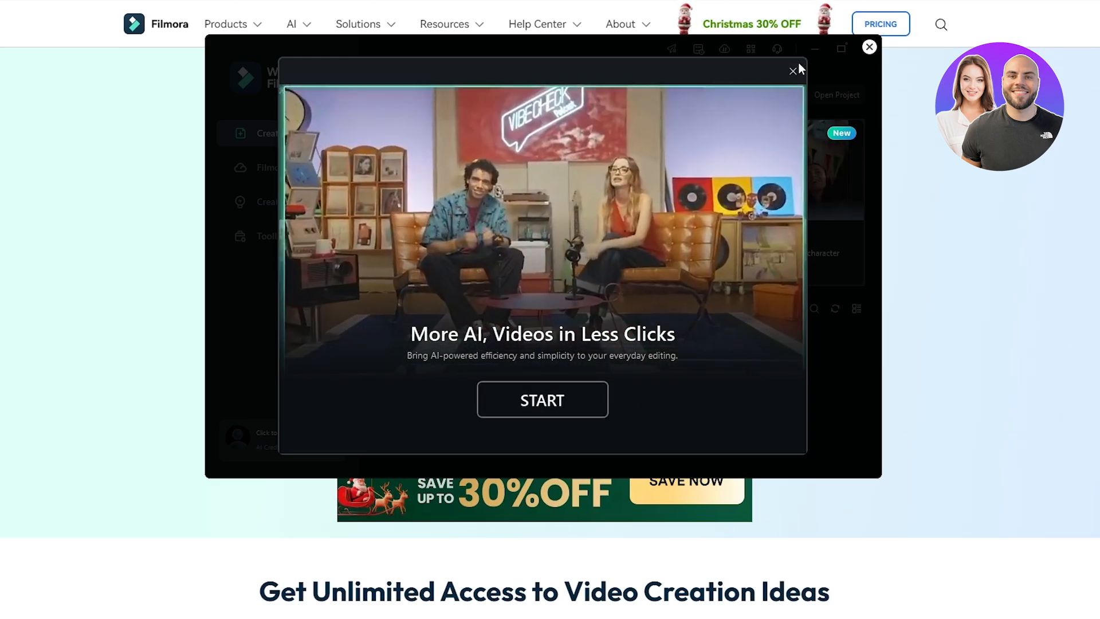
Switch to Filmora, dismiss its welcome screen and user guide without redeeming the reward, and maximize the window
{"action": "left_click", "coordinate": [792, 72]}
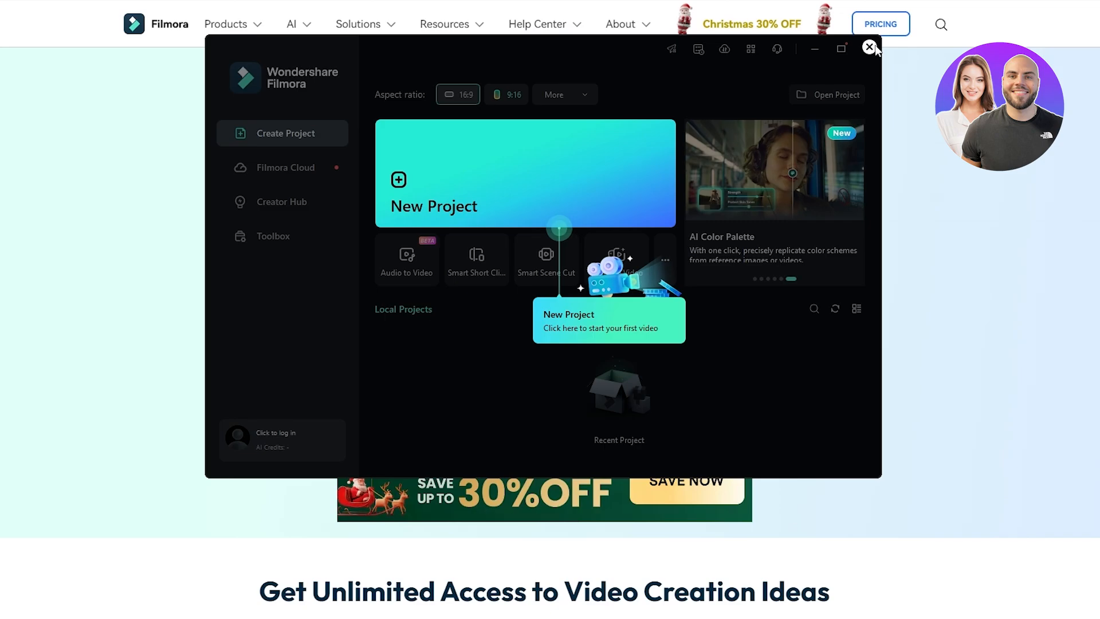
{"action": "left_click", "coordinate": [868, 46]}
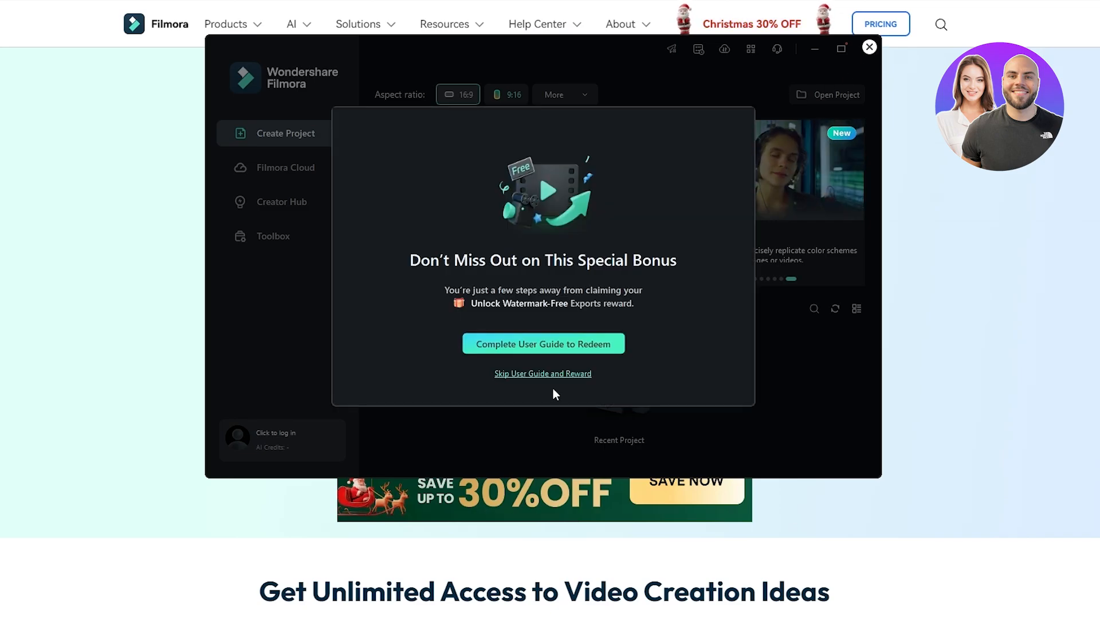
{"action": "left_click", "coordinate": [517, 375]}
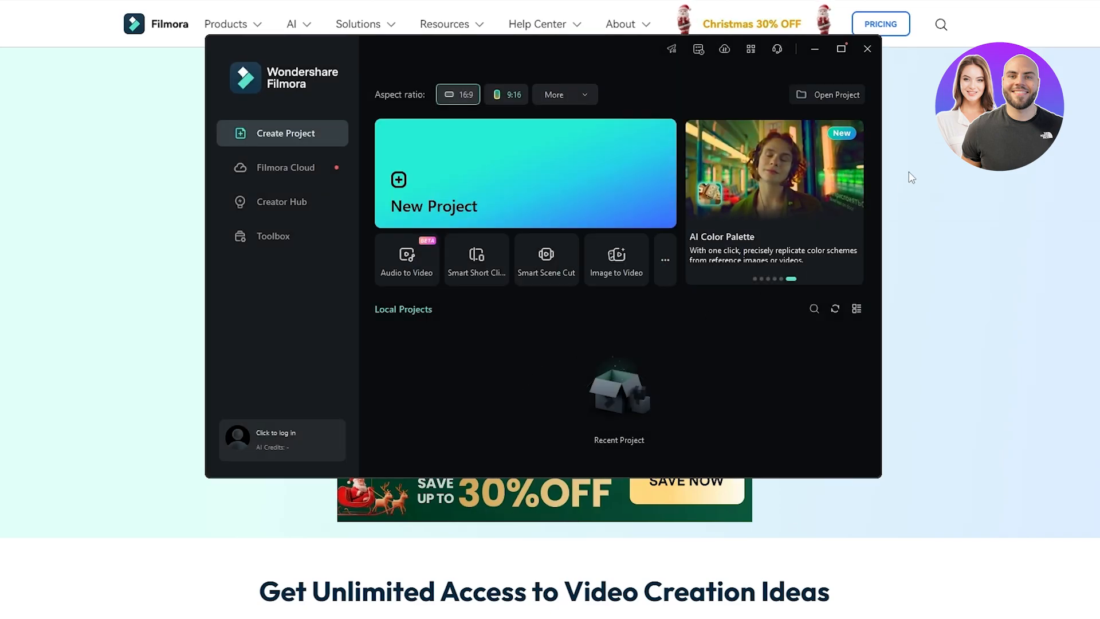
{"action": "left_click", "coordinate": [840, 49]}
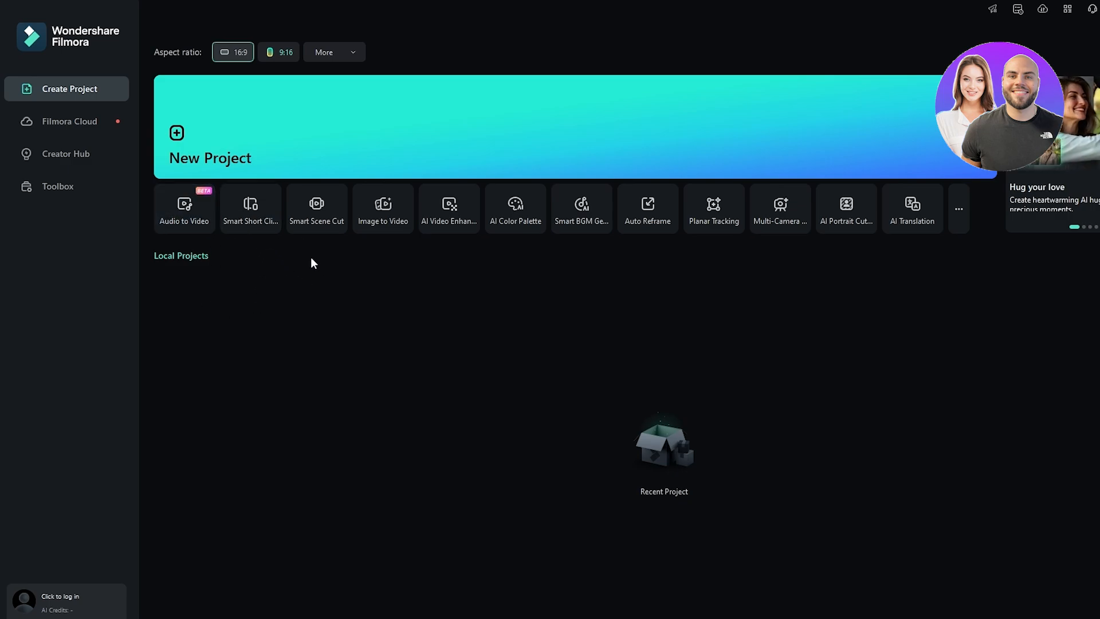
Browse the Toolbox for the available AI and editing tools, and return to the project creation page
{"action": "mouse_move", "coordinate": [401, 225]}
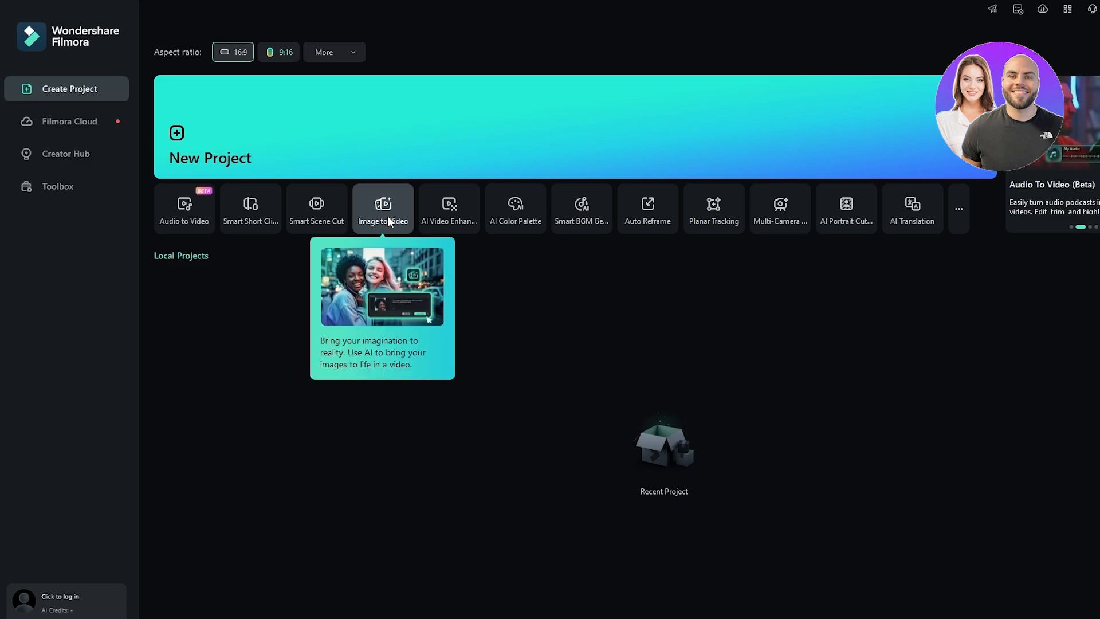
{"action": "mouse_move", "coordinate": [459, 225]}
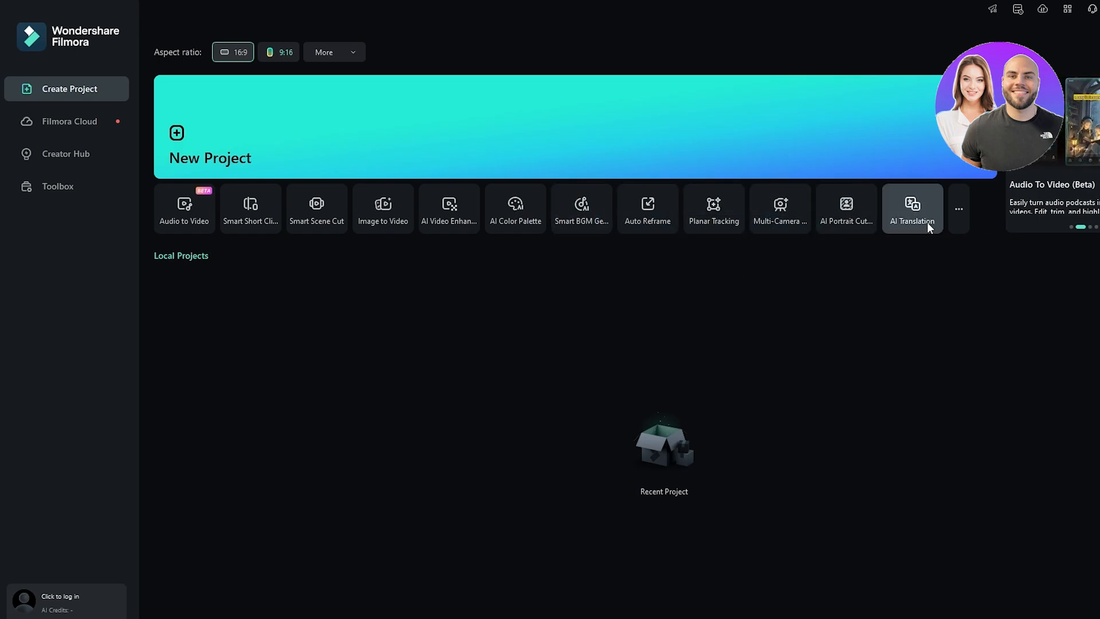
{"action": "left_click", "coordinate": [956, 222]}
{"action": "scroll", "coordinate": [864, 447], "scroll_direction": "down", "scroll_amount": 2}
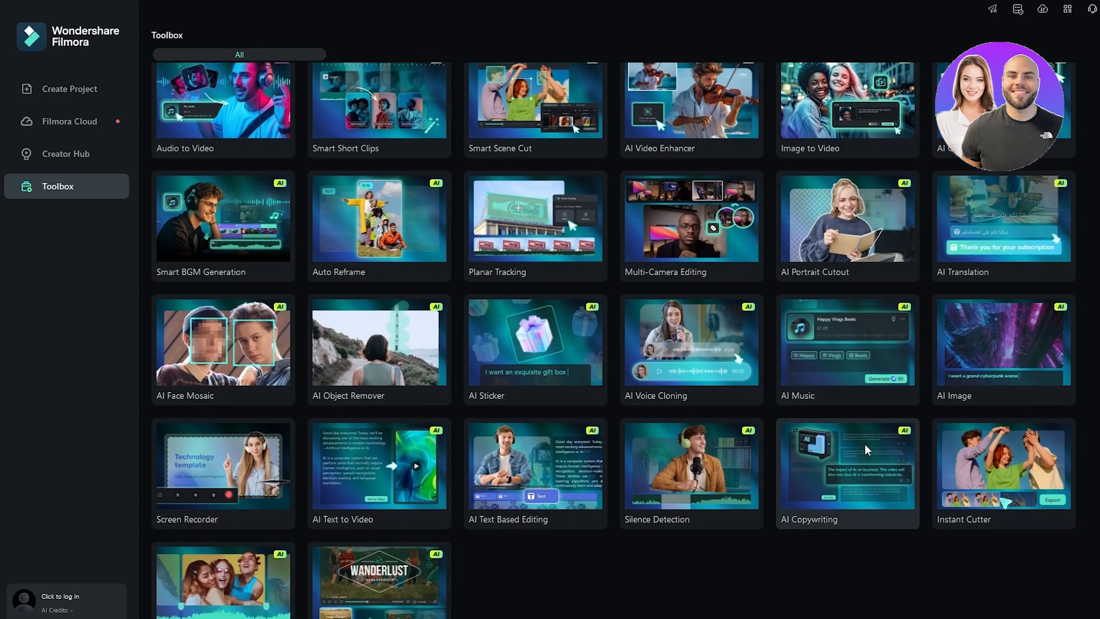
{"action": "scroll", "coordinate": [381, 504], "scroll_direction": "up", "scroll_amount": 2}
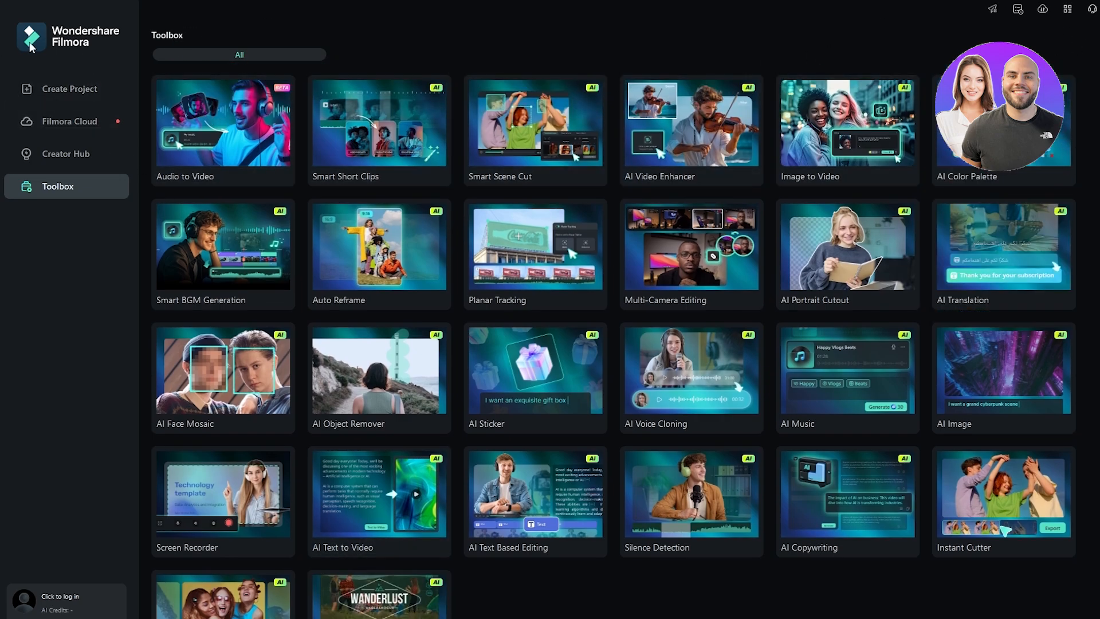
{"action": "left_click", "coordinate": [63, 89]}
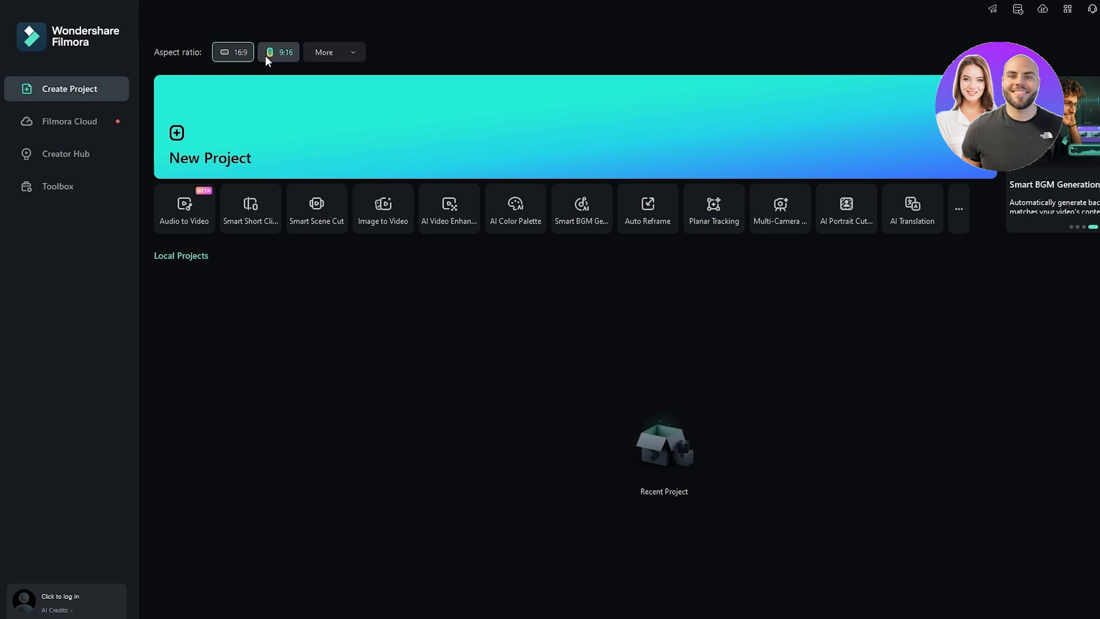
Check the additional aspect ratios, create a new 16:9 project and narrow the Project Info area to widen the preview and timeline
{"action": "left_click", "coordinate": [351, 56]}
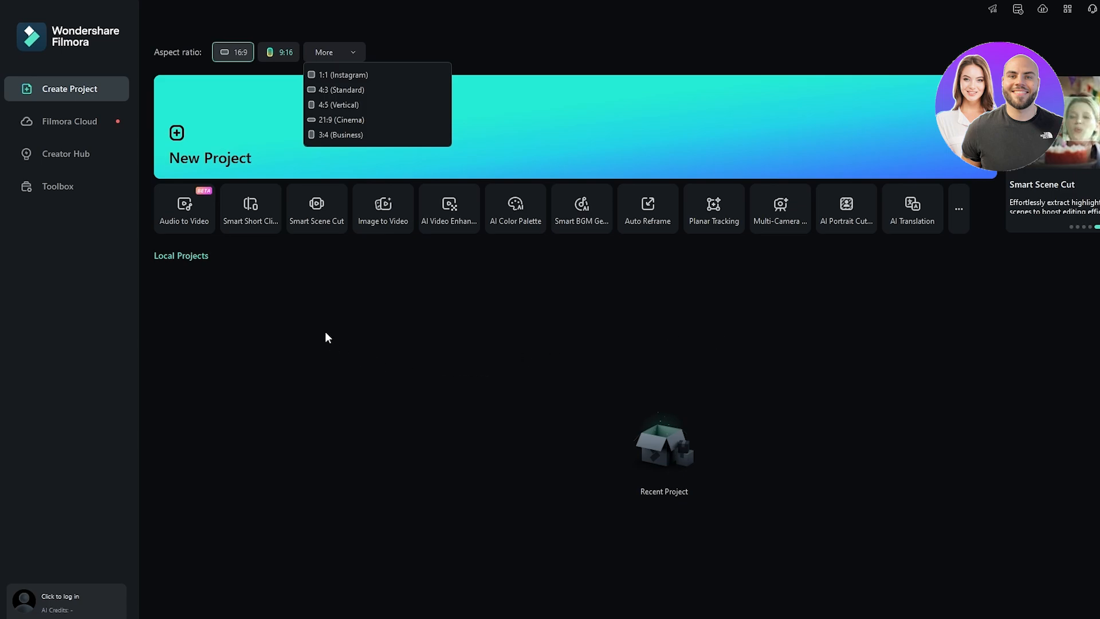
{"action": "left_click", "coordinate": [310, 326]}
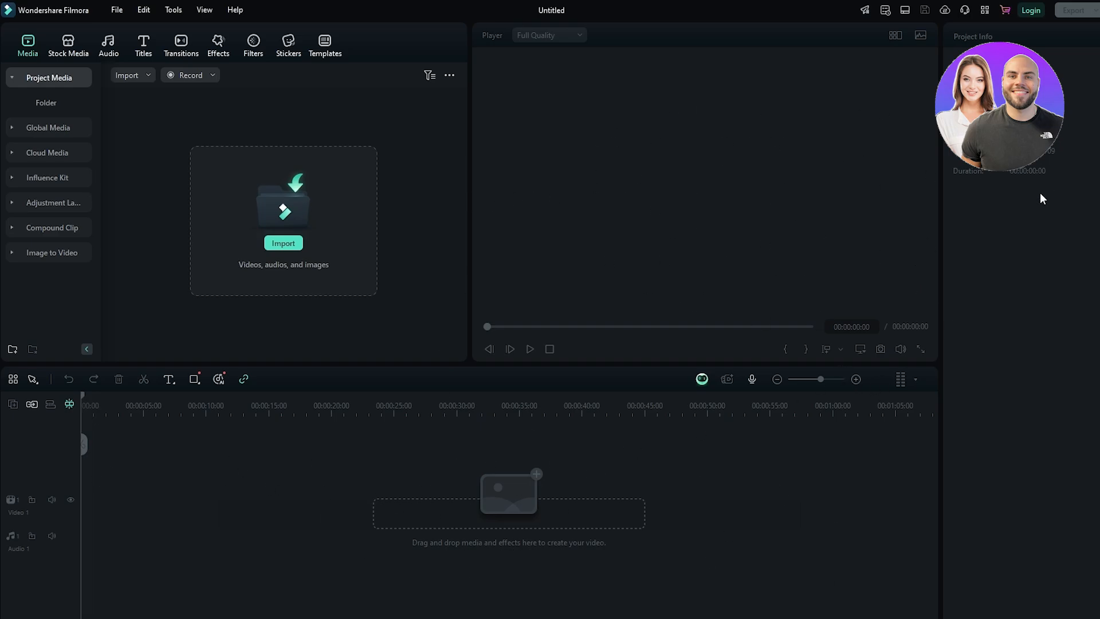
{"action": "left_click_drag", "start_coordinate": [941, 228], "coordinate": [999, 226]}
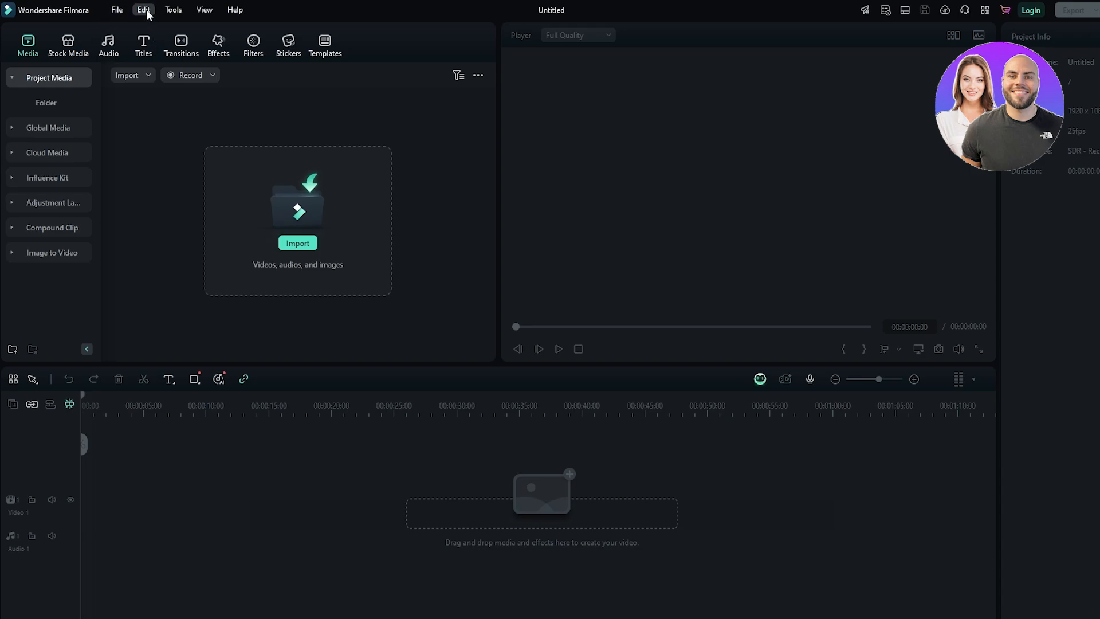
Open the program preferences and look through the Performance, Media Cache, Editing and General settings
{"action": "left_click", "coordinate": [117, 9]}
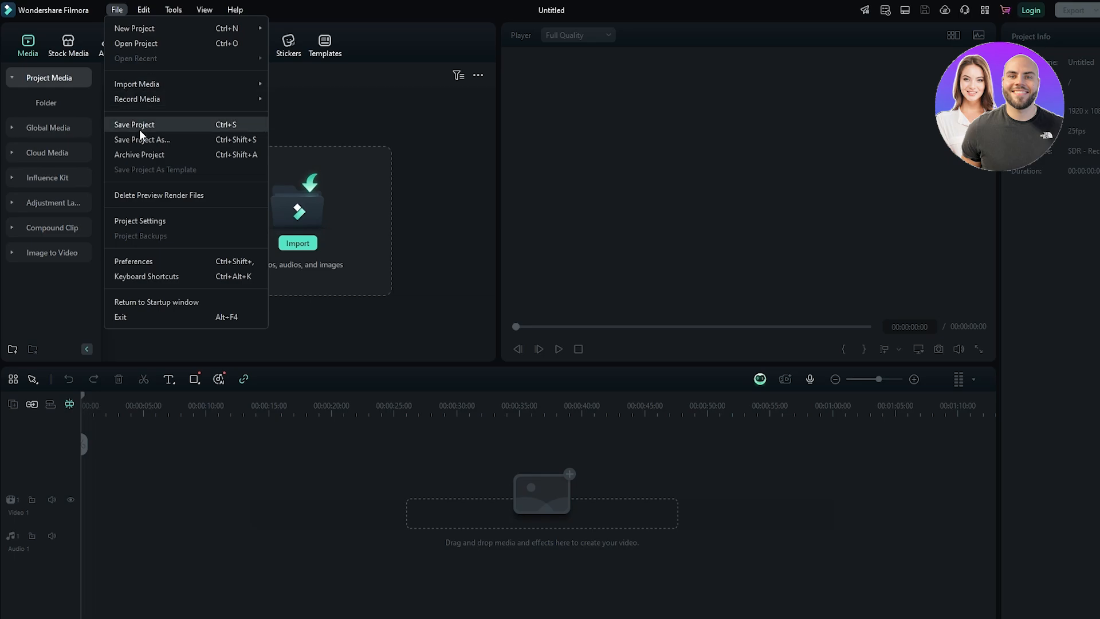
{"action": "left_click", "coordinate": [207, 258]}
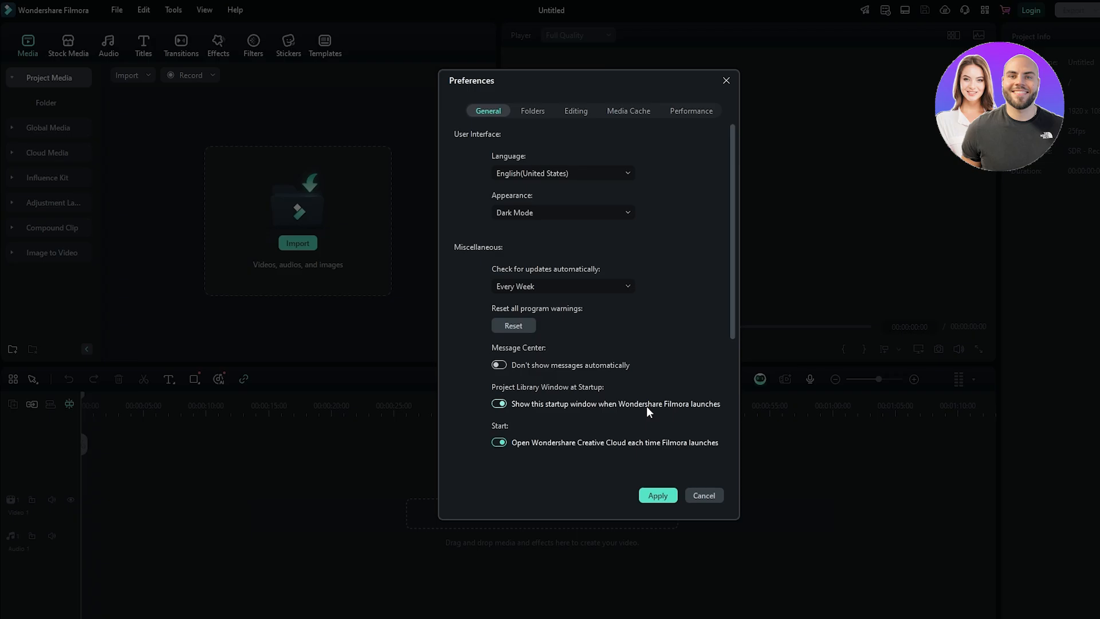
{"action": "left_click", "coordinate": [642, 111]}
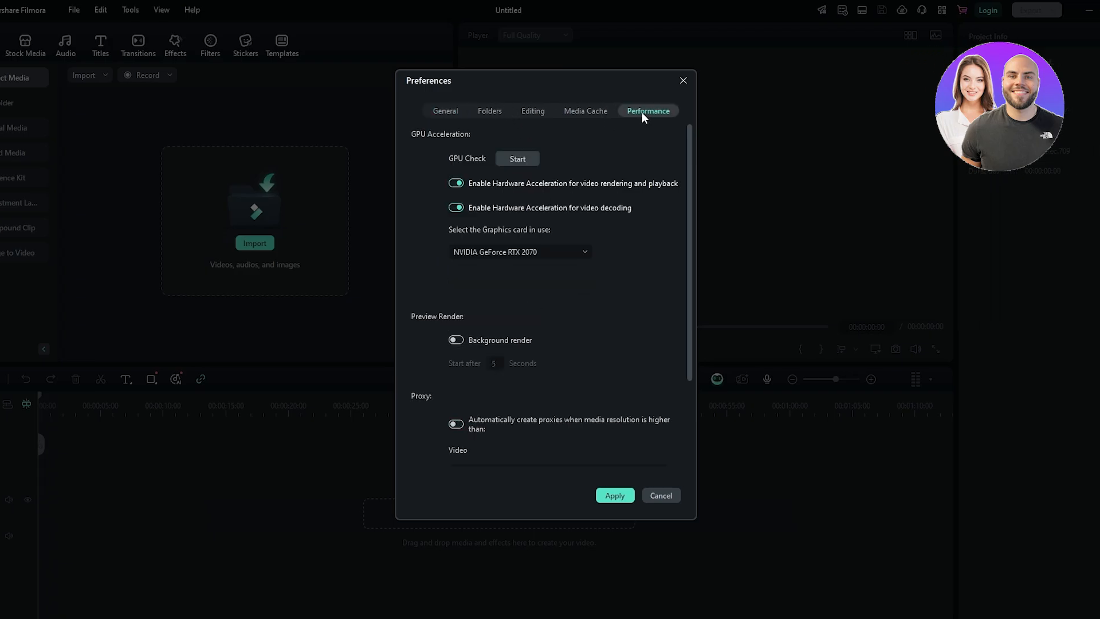
{"action": "left_click", "coordinate": [585, 113]}
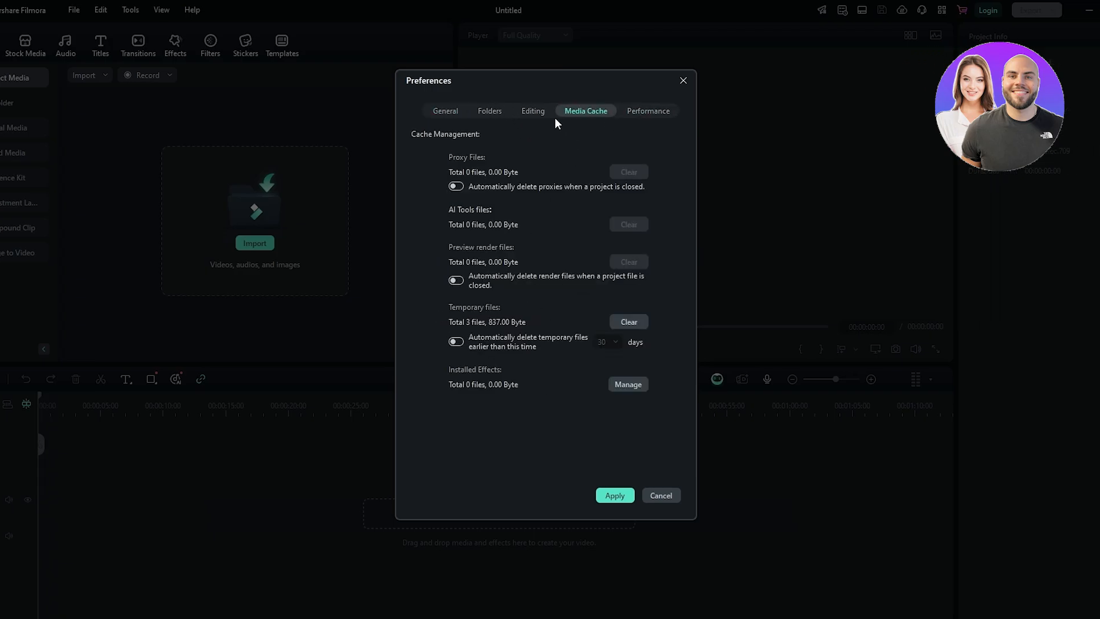
{"action": "left_click", "coordinate": [531, 111]}
{"action": "left_click", "coordinate": [465, 110]}
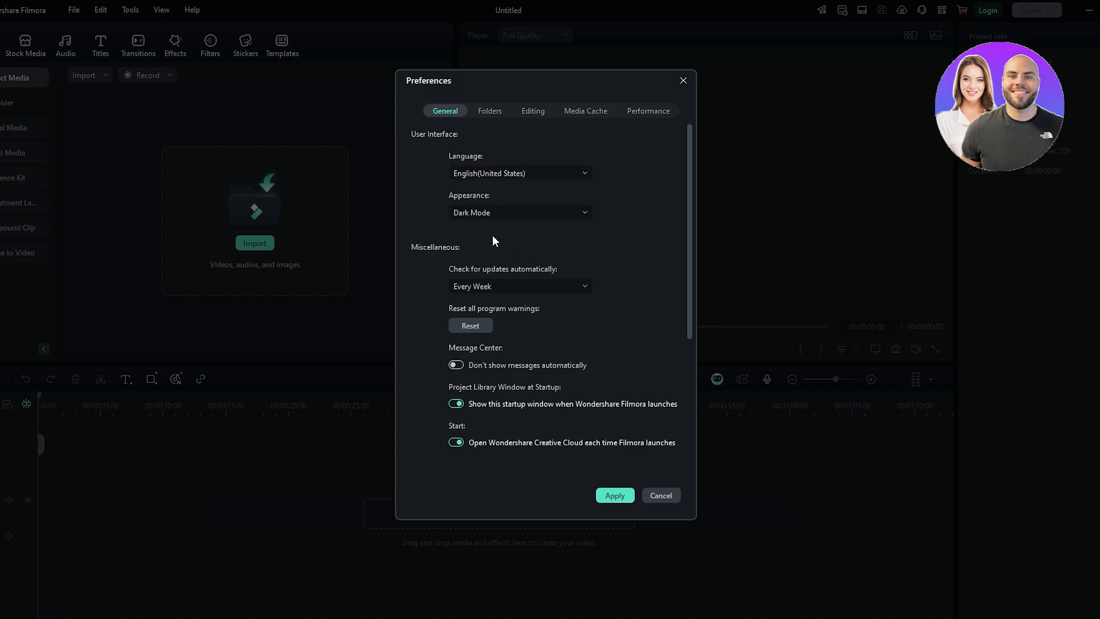
{"action": "scroll", "coordinate": [493, 235], "scroll_direction": "down", "scroll_amount": 4}
{"action": "scroll", "coordinate": [478, 387], "scroll_direction": "up", "scroll_amount": 5}
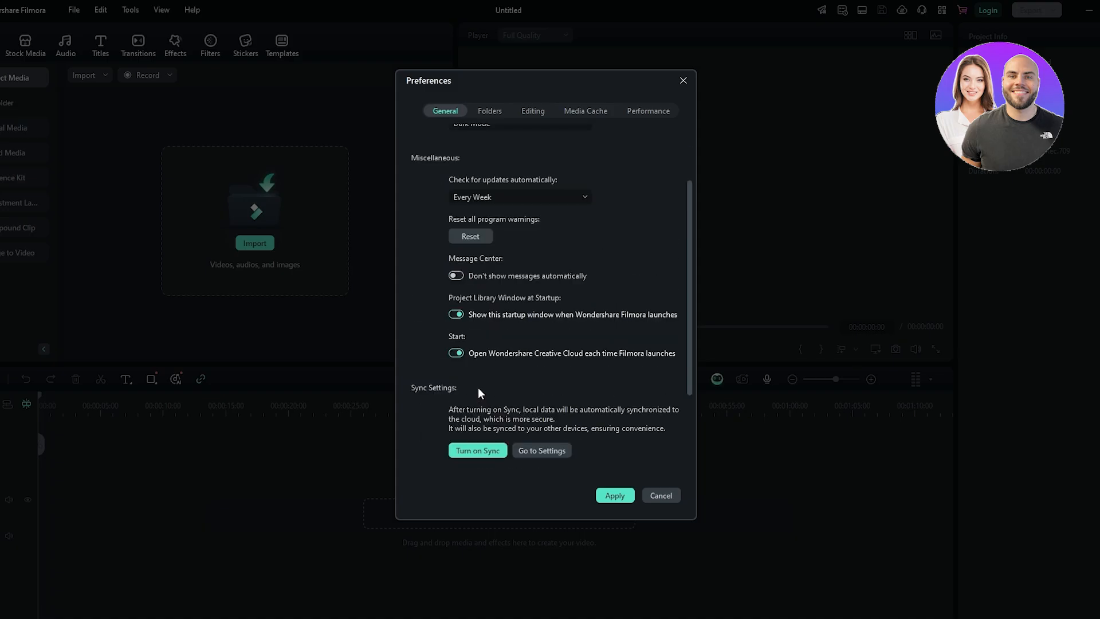
Review the default durations, timeline editing, GPU acceleration and proxy preferences, and leave the preferences without applying changes
{"action": "left_click", "coordinate": [533, 110]}
{"action": "scroll", "coordinate": [584, 334], "scroll_direction": "down", "scroll_amount": 3}
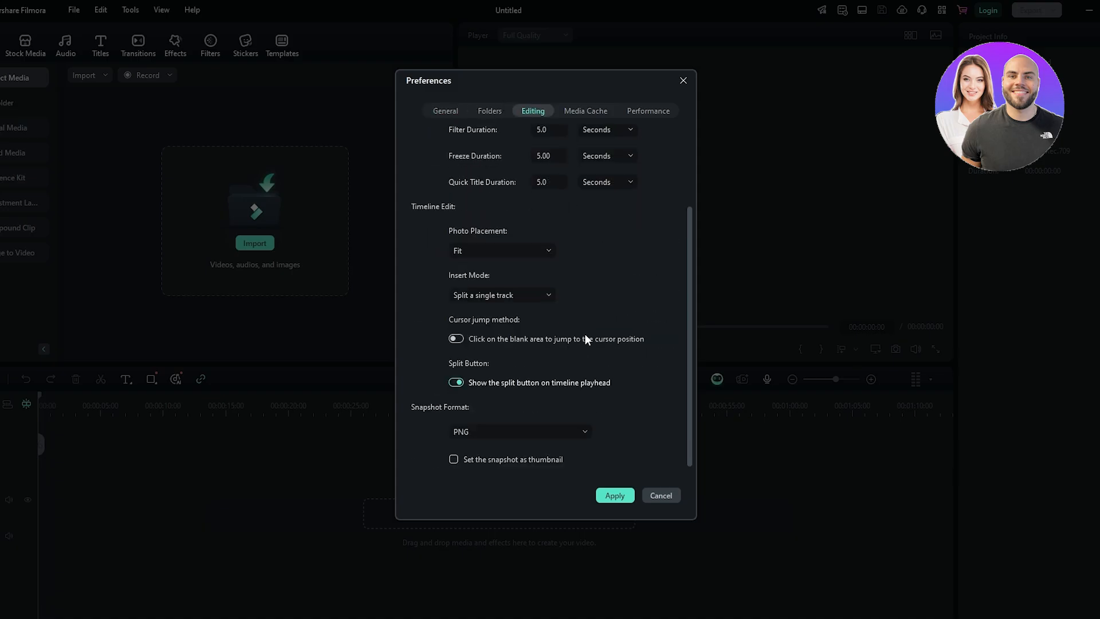
{"action": "scroll", "coordinate": [596, 286], "scroll_direction": "up", "scroll_amount": 3}
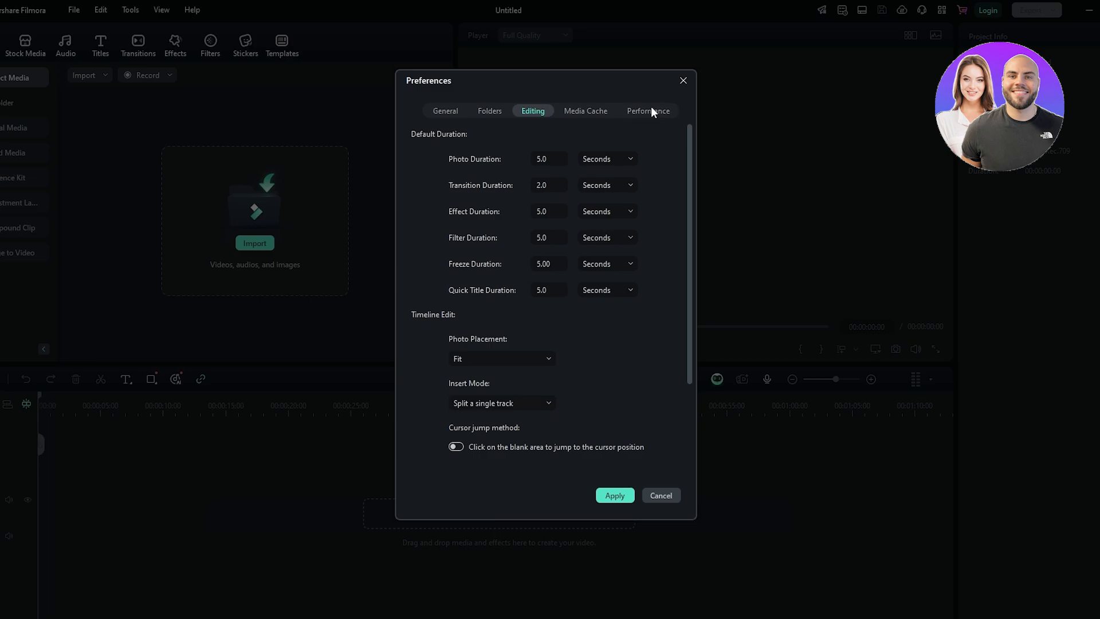
{"action": "left_click", "coordinate": [630, 109]}
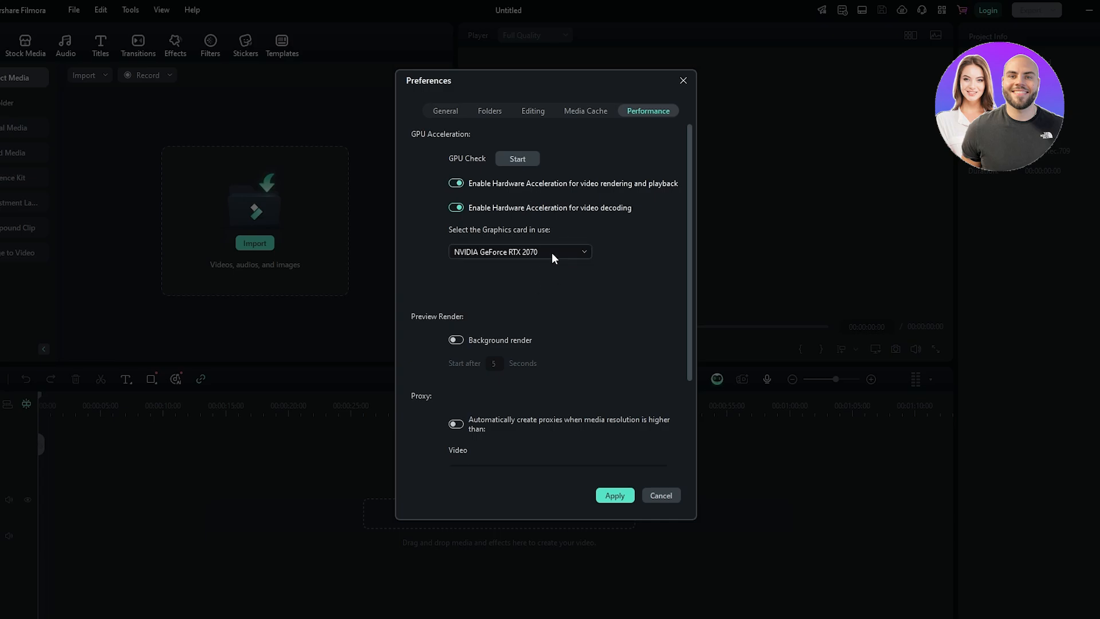
{"action": "scroll", "coordinate": [555, 266], "scroll_direction": "down", "scroll_amount": 3}
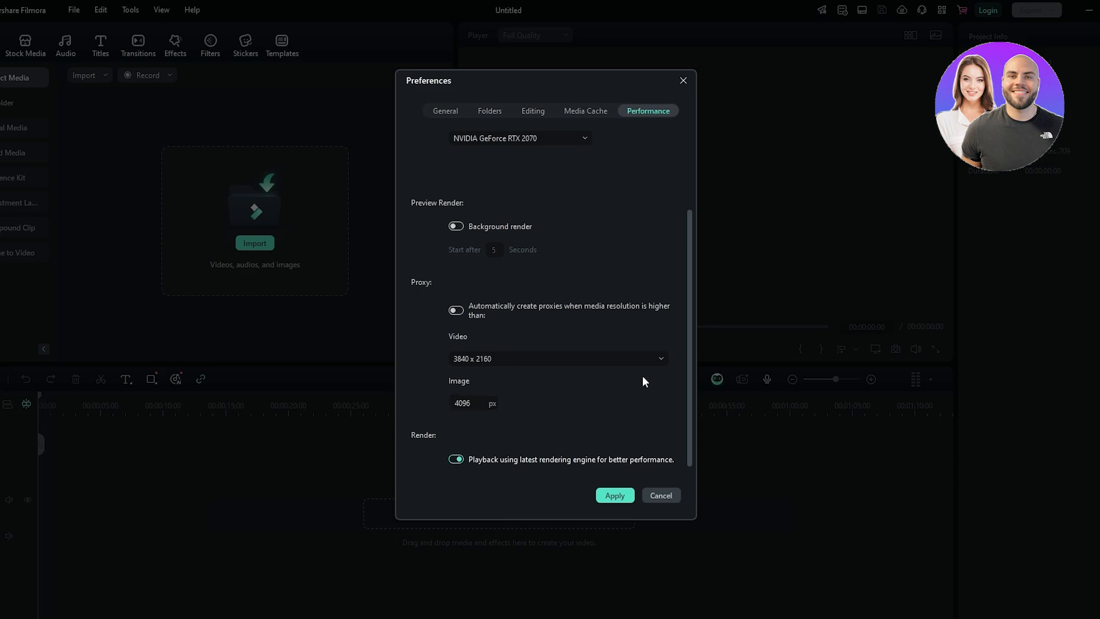
{"action": "left_click", "coordinate": [660, 495]}
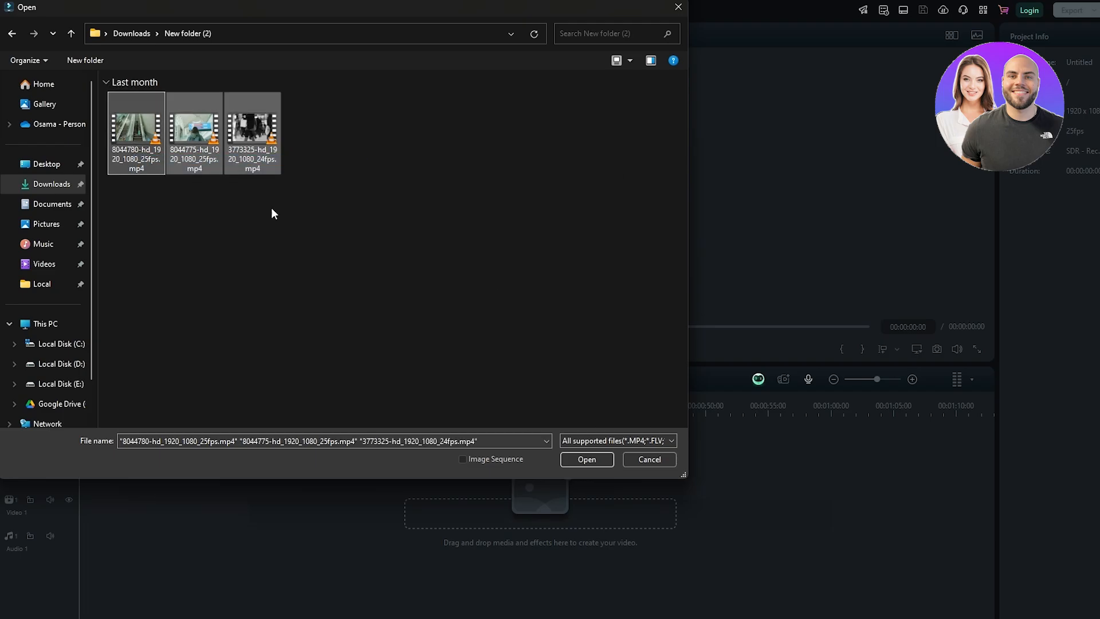
Import 8044780-hd_1920_1080_25fps.mp4, 8044775-hd_1920_1080_25fps.mp4 and 3773325-hd_1920_1080_24fps.mp4 from New folder (2) into the project media
{"action": "left_click", "coordinate": [596, 463]}
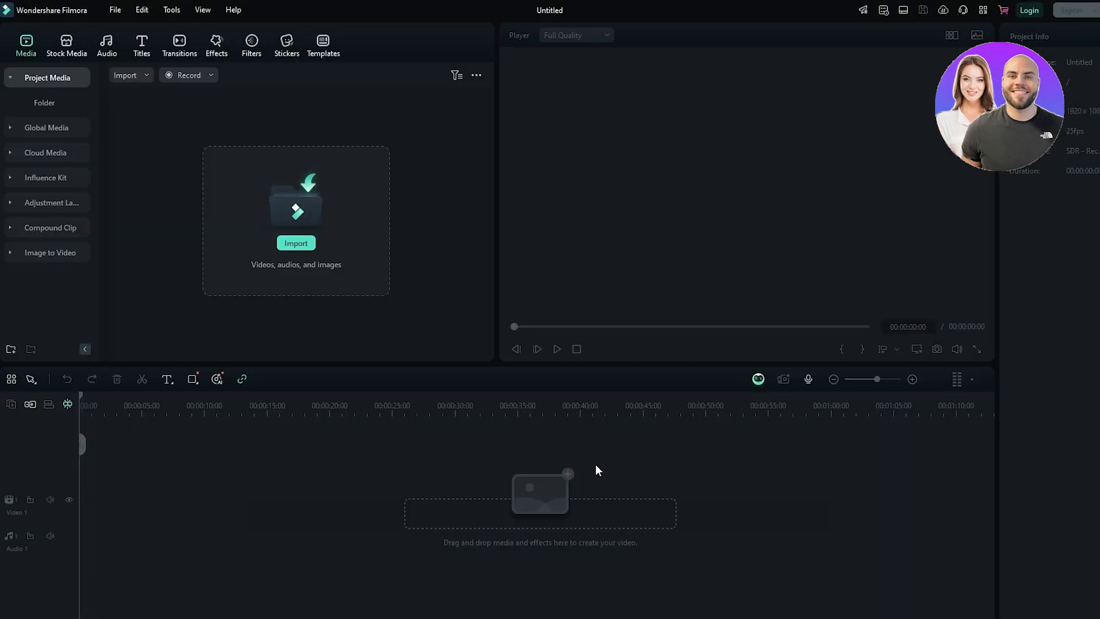
{"action": "left_click", "coordinate": [590, 287]}
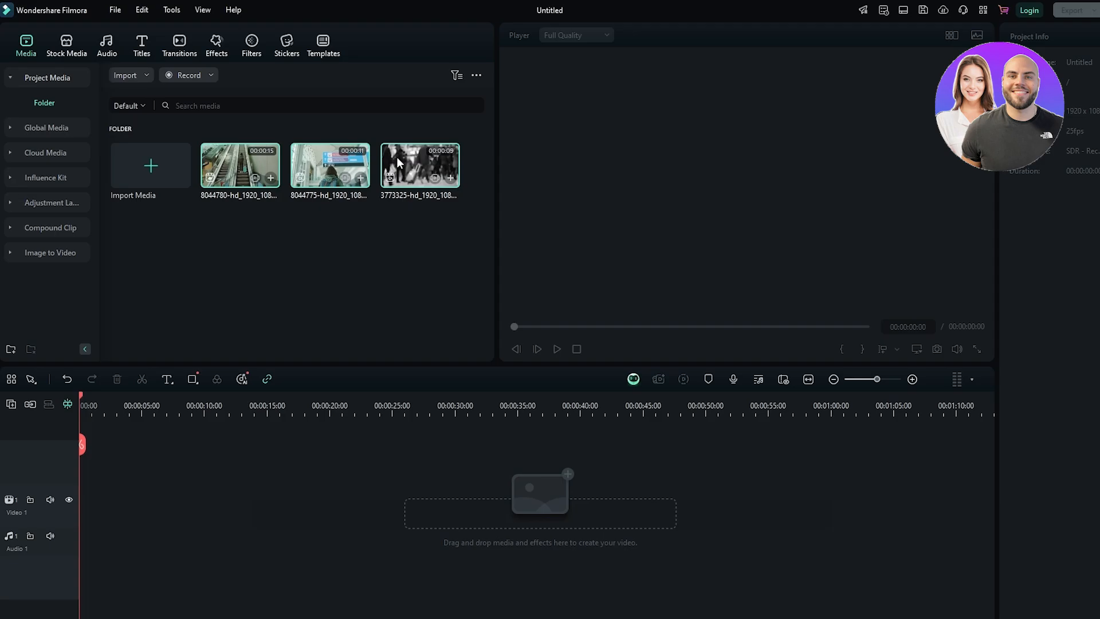
Preview the imported escalator, airport and black-and-white crowd clips in the player, skipping the playback tips
{"action": "left_click", "coordinate": [207, 160]}
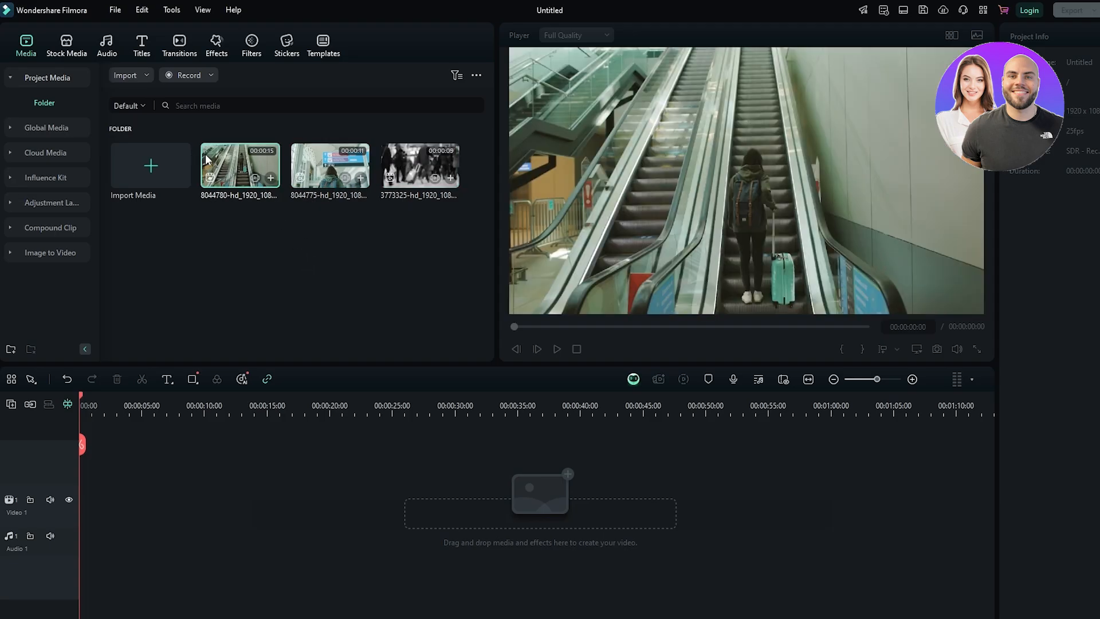
{"action": "key", "text": "space"}
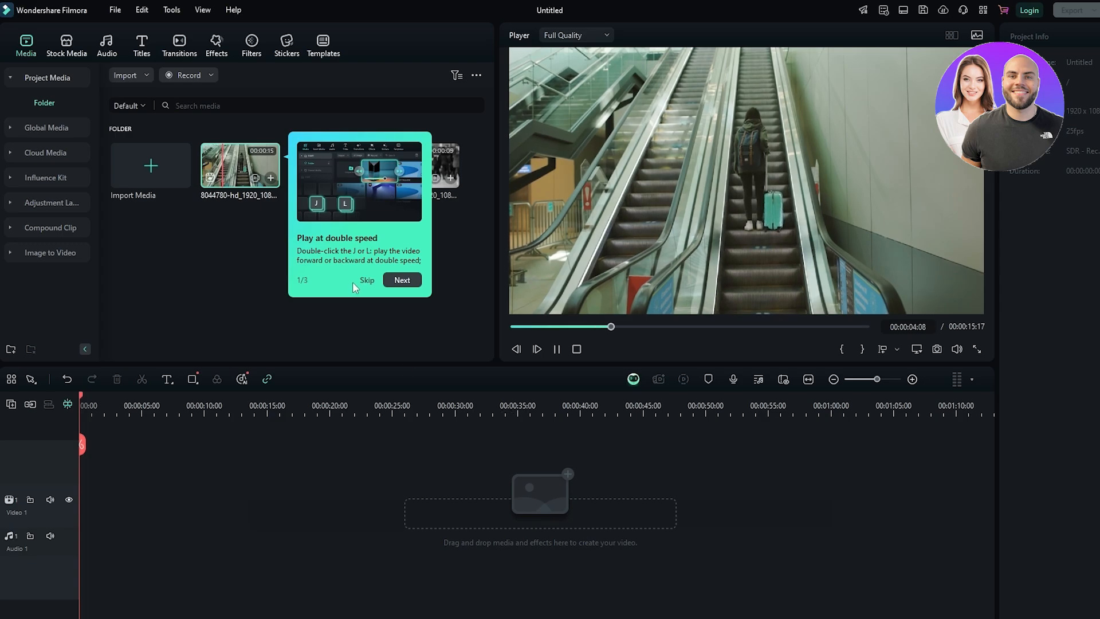
{"action": "left_click", "coordinate": [367, 280]}
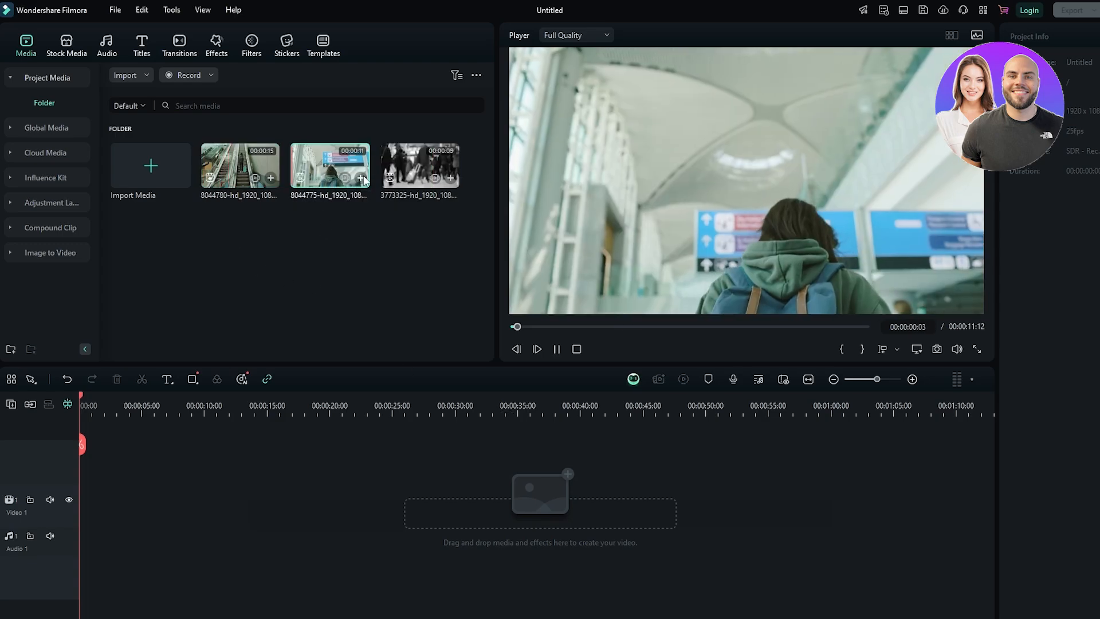
{"action": "left_click", "coordinate": [402, 175]}
{"action": "key", "text": "space"}
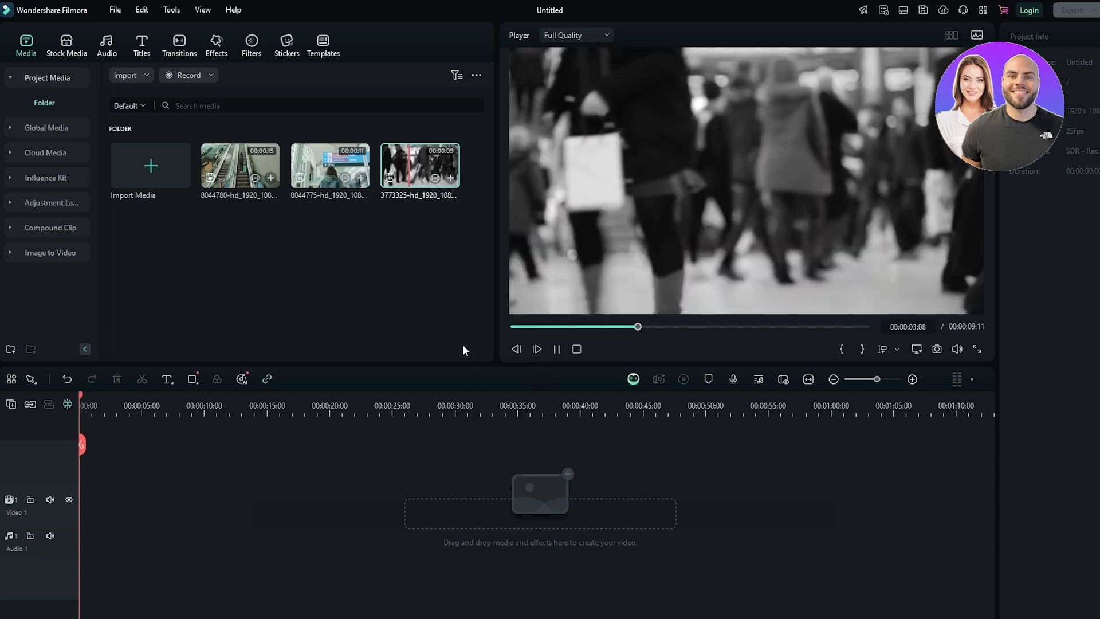
Add the black-and-white crowd clip to the timeline and dismiss the project settings prompt without choosing an option
{"action": "left_click", "coordinate": [450, 178]}
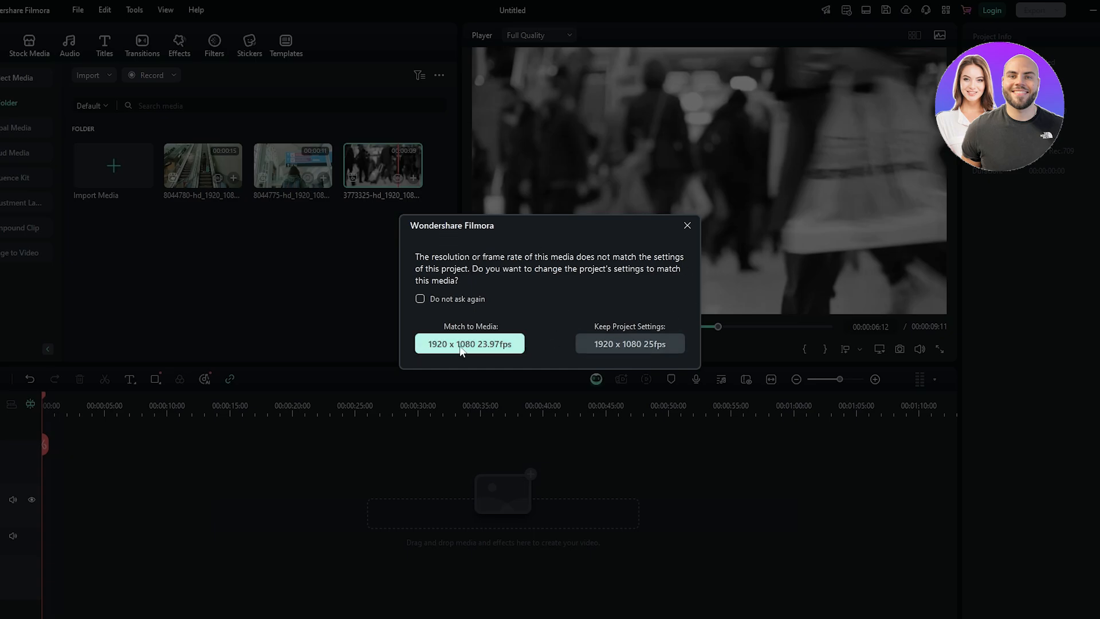
{"action": "left_click", "coordinate": [687, 225]}
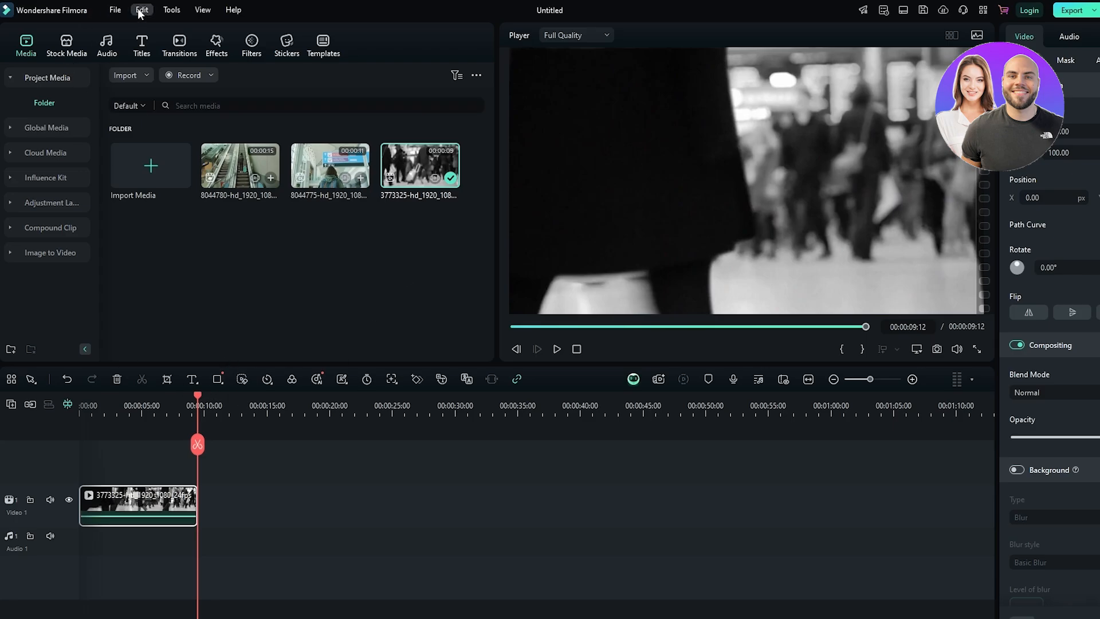
{"action": "left_click", "coordinate": [476, 76]}
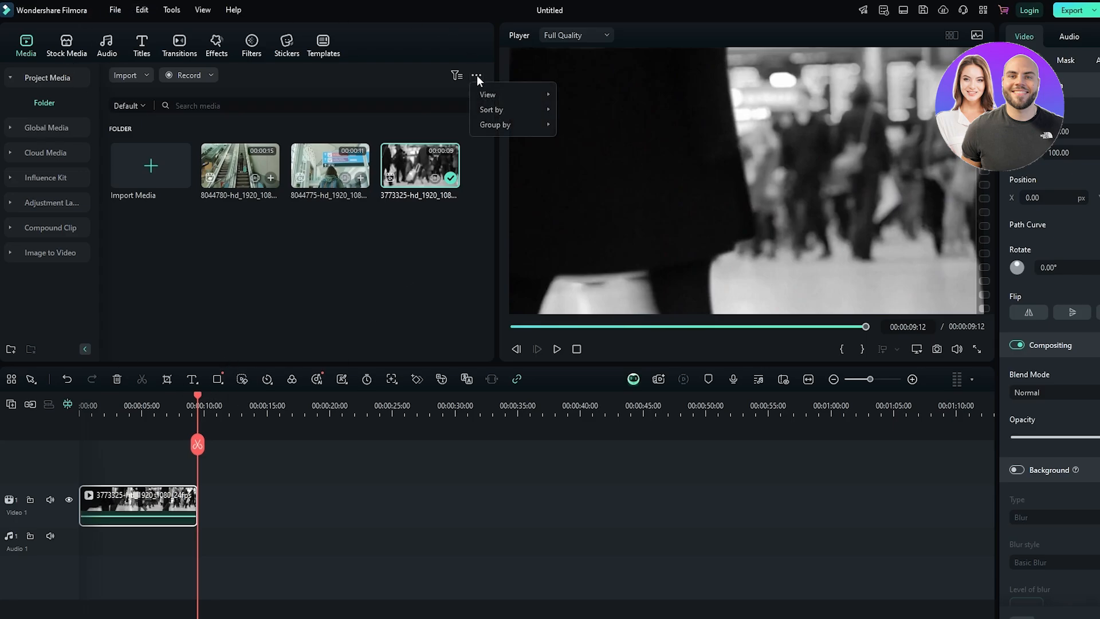
{"action": "left_click", "coordinate": [302, 321]}
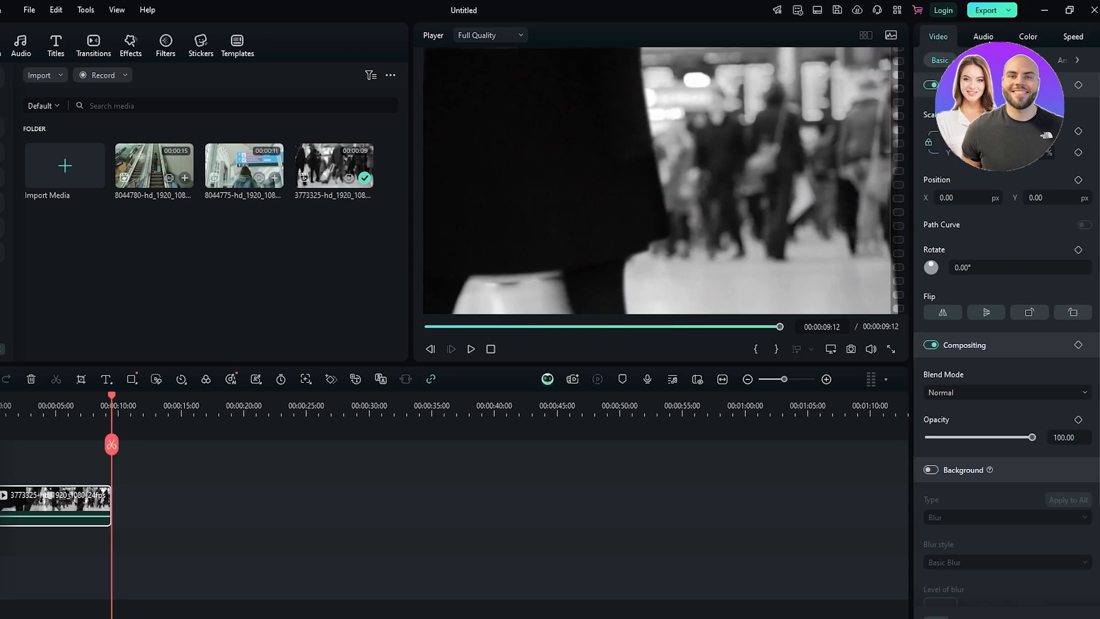
{"action": "left_click", "coordinate": [967, 35]}
{"action": "left_click", "coordinate": [946, 30]}
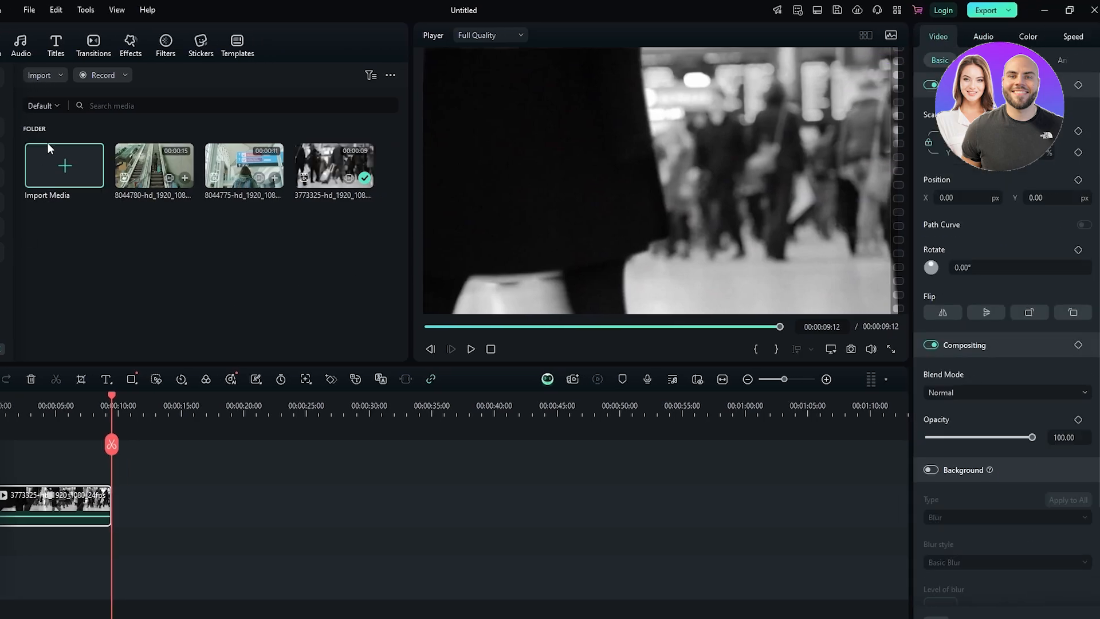
Open the project settings and set the frame rate to 60 fps
{"action": "left_click", "coordinate": [32, 9]}
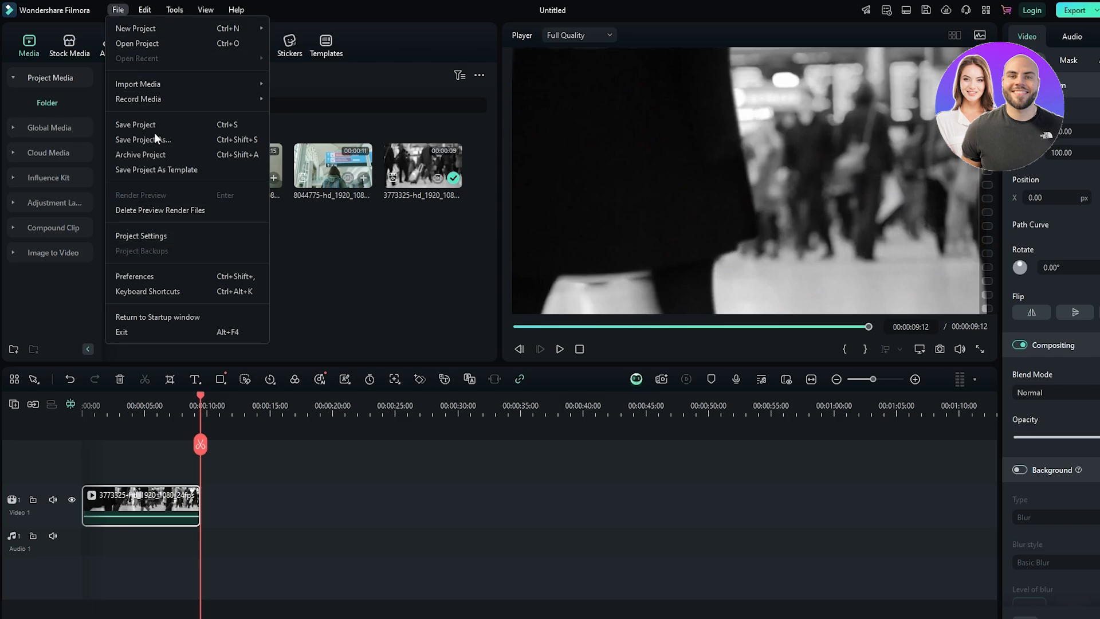
{"action": "left_click", "coordinate": [143, 235]}
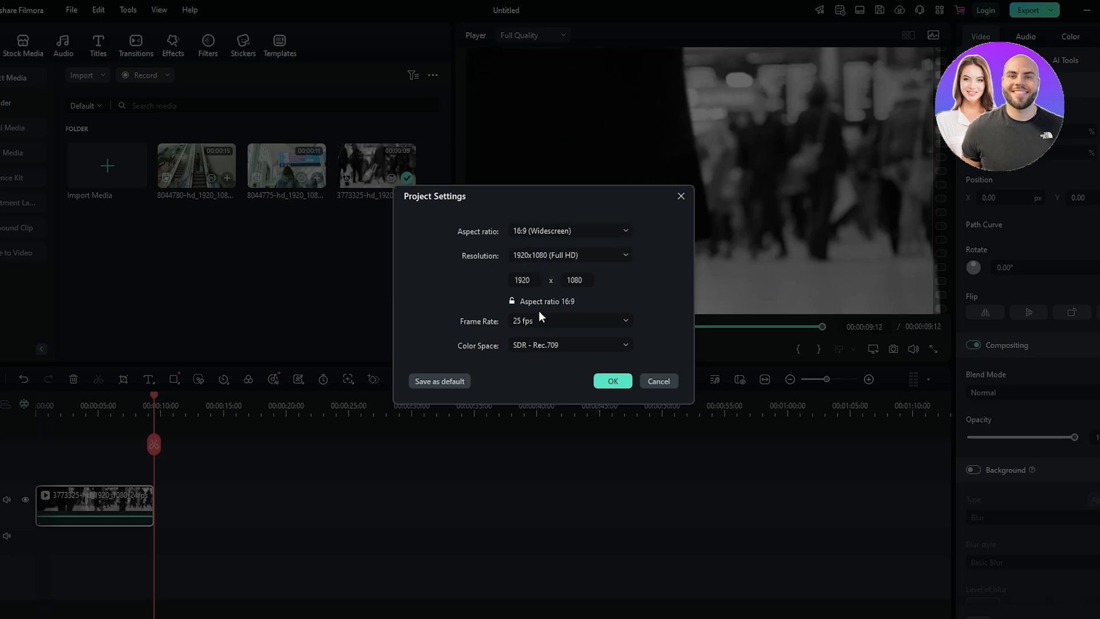
{"action": "left_click", "coordinate": [522, 321]}
{"action": "left_click", "coordinate": [564, 485]}
{"action": "left_click", "coordinate": [549, 322]}
{"action": "left_click", "coordinate": [558, 465]}
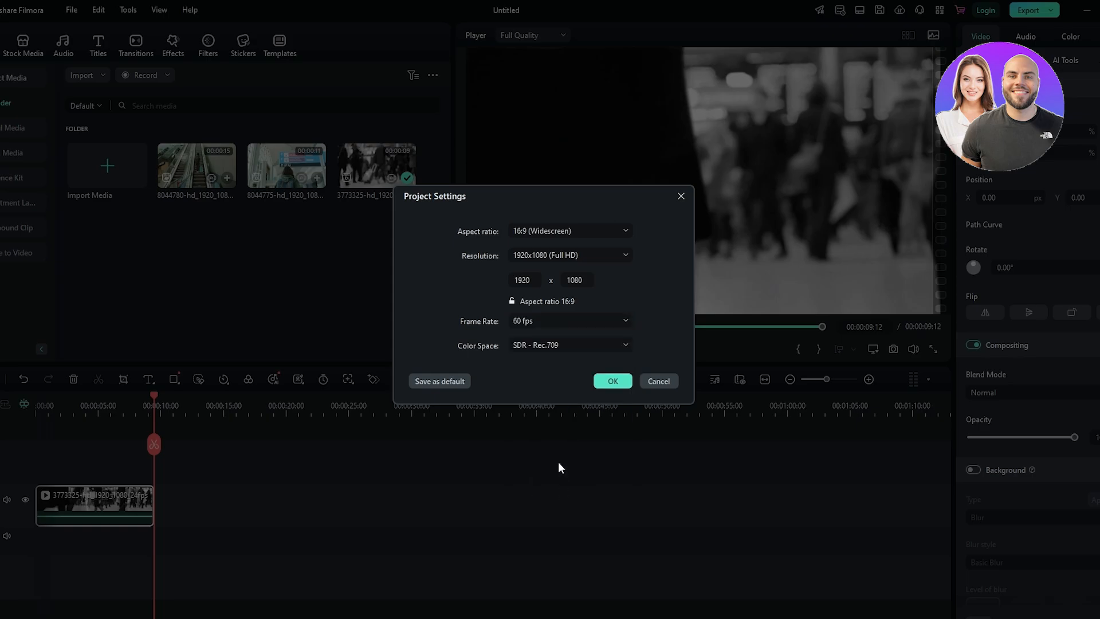
Set the project's color space to HDR - Rec.2100HLG and apply the project settings
{"action": "left_click", "coordinate": [520, 345]}
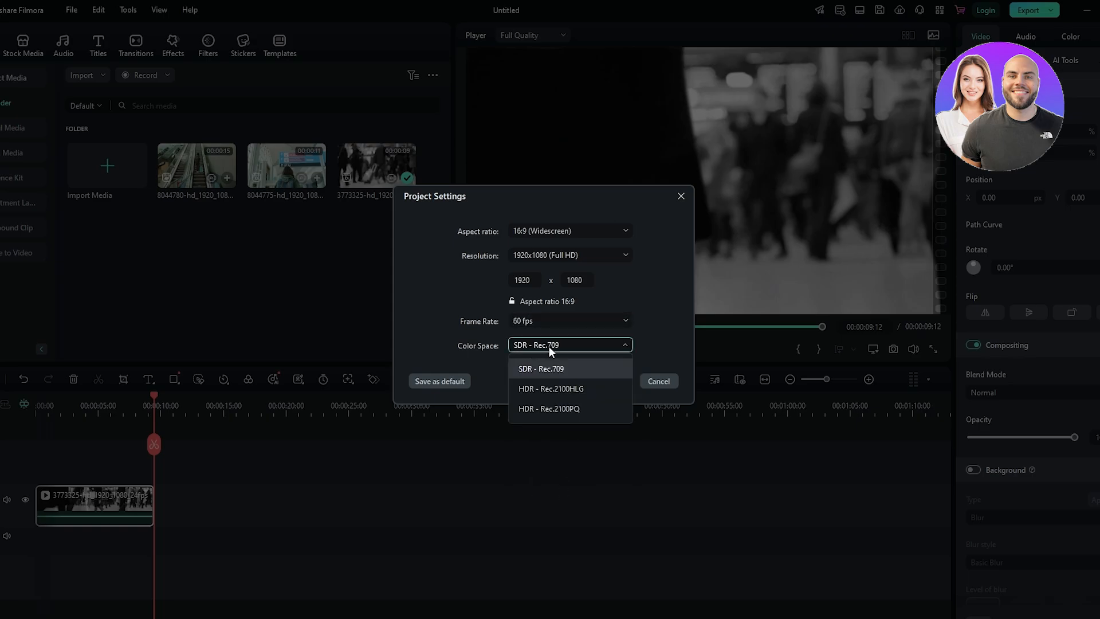
{"action": "left_click", "coordinate": [561, 388]}
{"action": "left_click", "coordinate": [609, 381]}
{"action": "key", "text": "Return"}
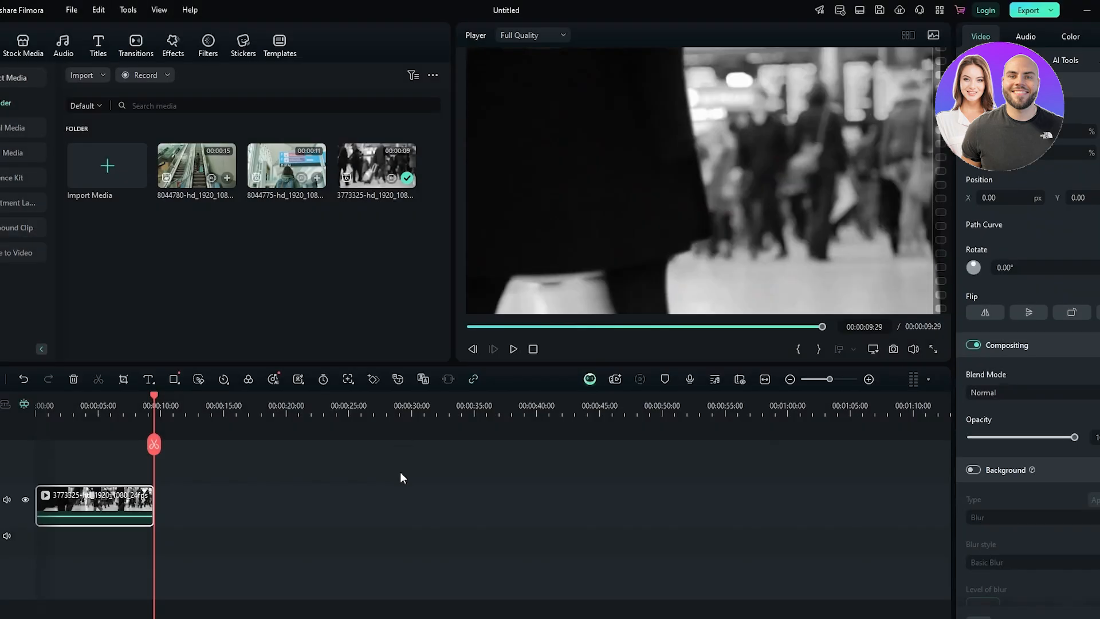
Scrub through the black-and-white crowd clip on the timeline from near its start to about 7 seconds
{"action": "left_click_drag", "start_coordinate": [153, 397], "coordinate": [144, 451]}
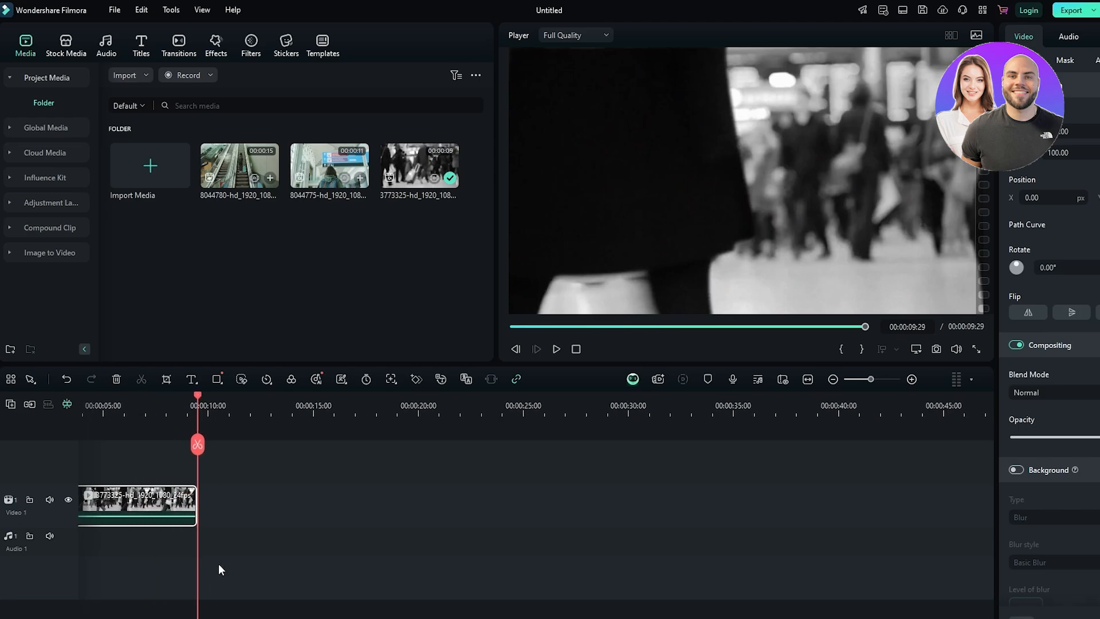
{"action": "scroll", "coordinate": [221, 613], "scroll_direction": "left", "scroll_amount": 2}
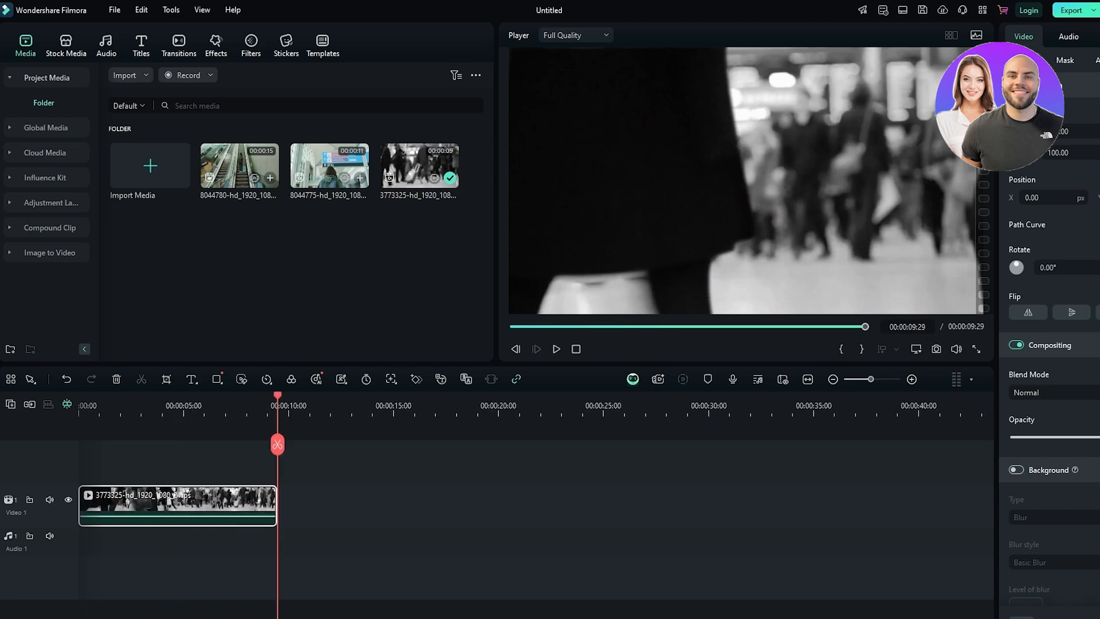
{"action": "left_click", "coordinate": [95, 451]}
{"action": "left_click", "coordinate": [101, 413]}
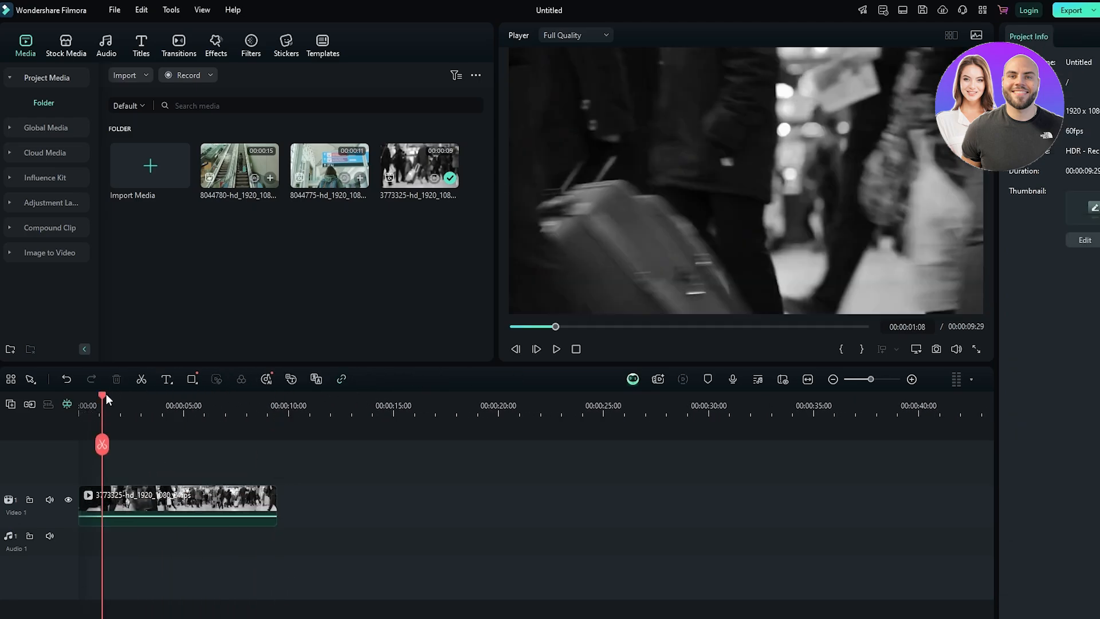
{"action": "left_click_drag", "start_coordinate": [105, 394], "coordinate": [221, 435]}
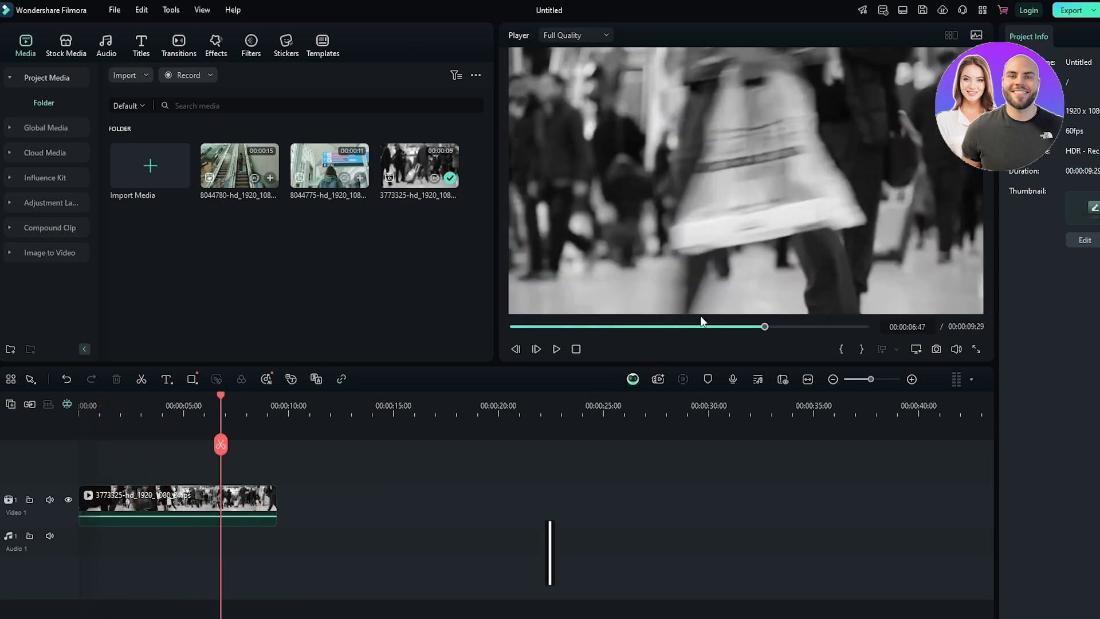
{"action": "left_click_drag", "start_coordinate": [701, 325], "coordinate": [776, 331]}
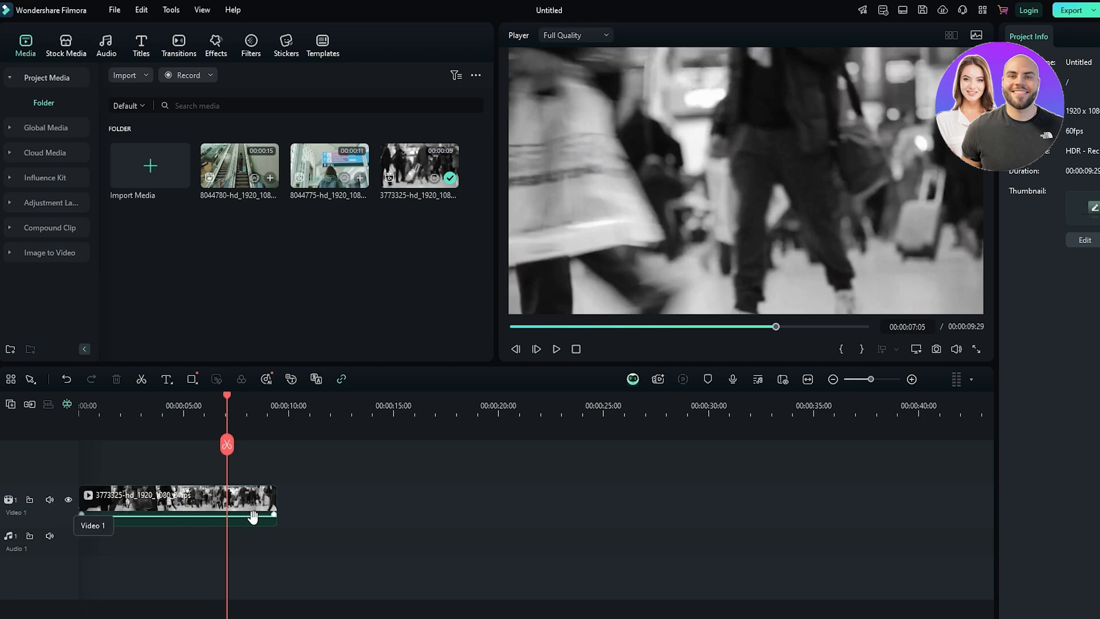
Add an audio fade-in of about 1.2 seconds to the start of the crowd clip on Video 1
{"action": "mouse_move", "coordinate": [274, 512]}
{"action": "left_mouse_down"}
{"action": "mouse_move", "coordinate": [247, 527]}
{"action": "mouse_move", "coordinate": [284, 530]}
{"action": "left_mouse_up"}
{"action": "scroll", "coordinate": [199, 555], "scroll_direction": "up", "scroll_amount": 2}
{"action": "scroll", "coordinate": [201, 554], "scroll_direction": "up", "scroll_amount": 1}
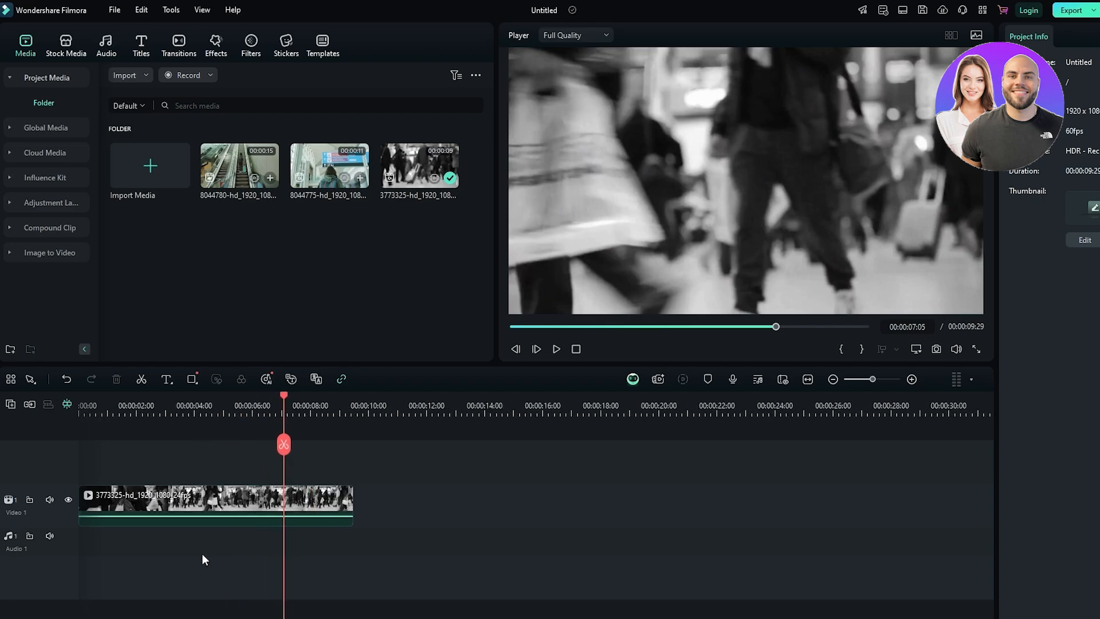
{"action": "scroll", "coordinate": [211, 517], "scroll_direction": "up", "scroll_amount": 3}
{"action": "scroll", "coordinate": [212, 518], "scroll_direction": "up", "scroll_amount": 5}
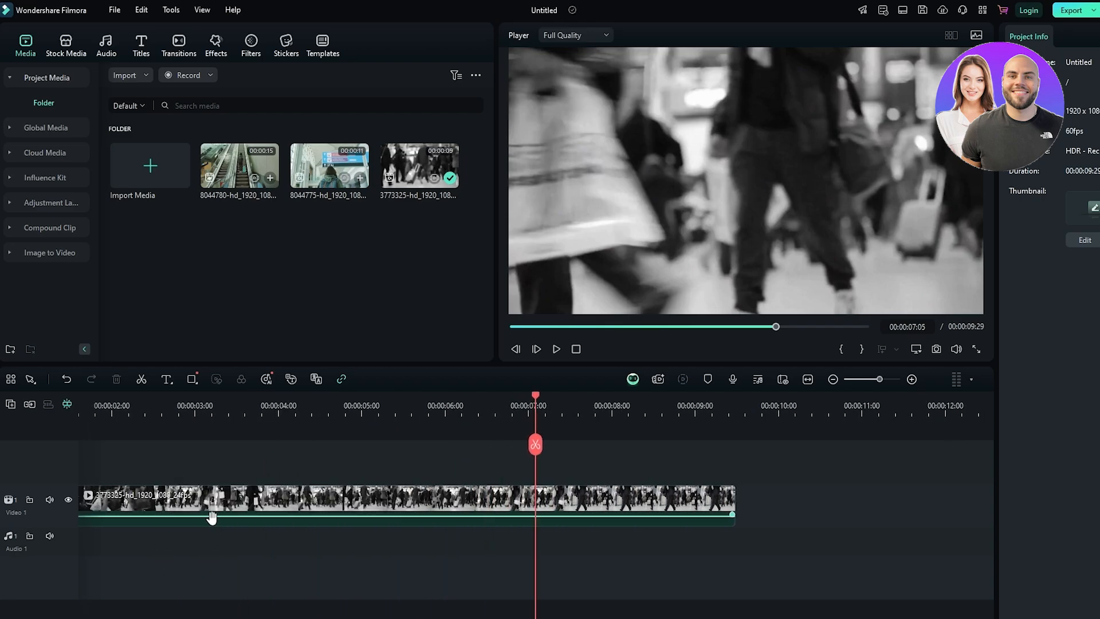
{"action": "scroll", "coordinate": [212, 517], "scroll_direction": "left", "scroll_amount": 5}
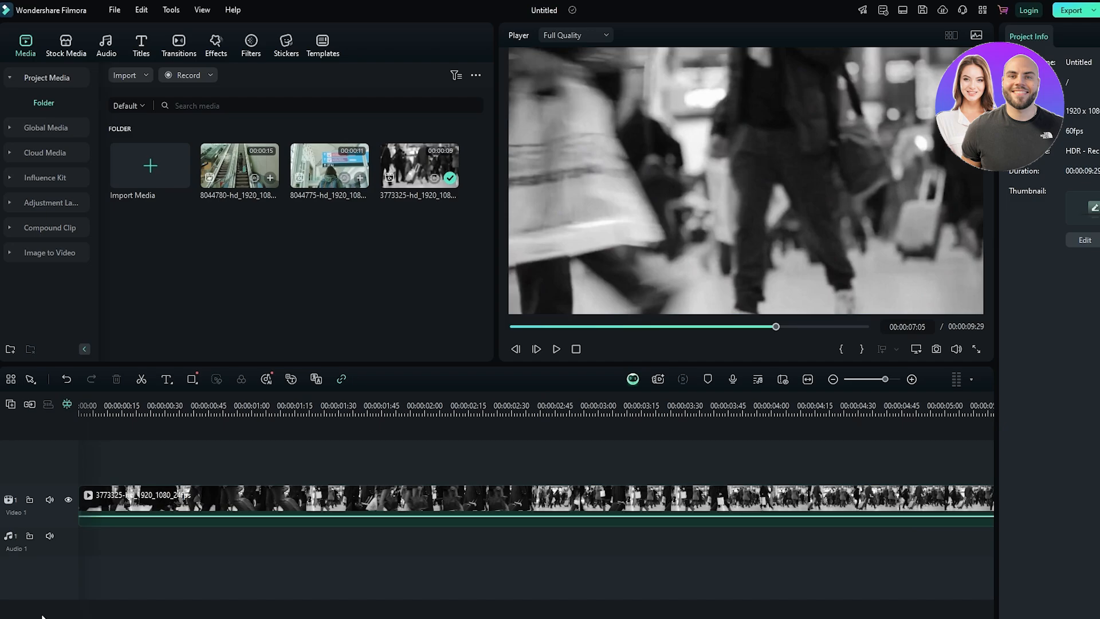
{"action": "left_click", "coordinate": [309, 517]}
{"action": "left_click_drag", "start_coordinate": [309, 517], "coordinate": [336, 517]}
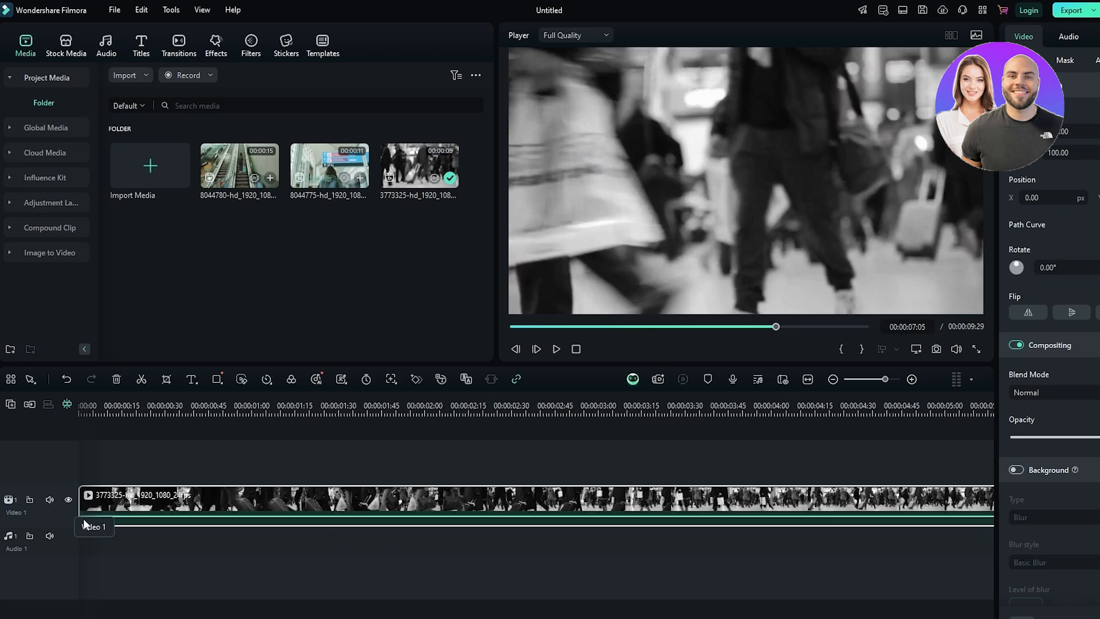
{"action": "left_click", "coordinate": [86, 524]}
{"action": "left_click", "coordinate": [85, 518]}
{"action": "left_click_drag", "start_coordinate": [82, 514], "coordinate": [290, 514]}
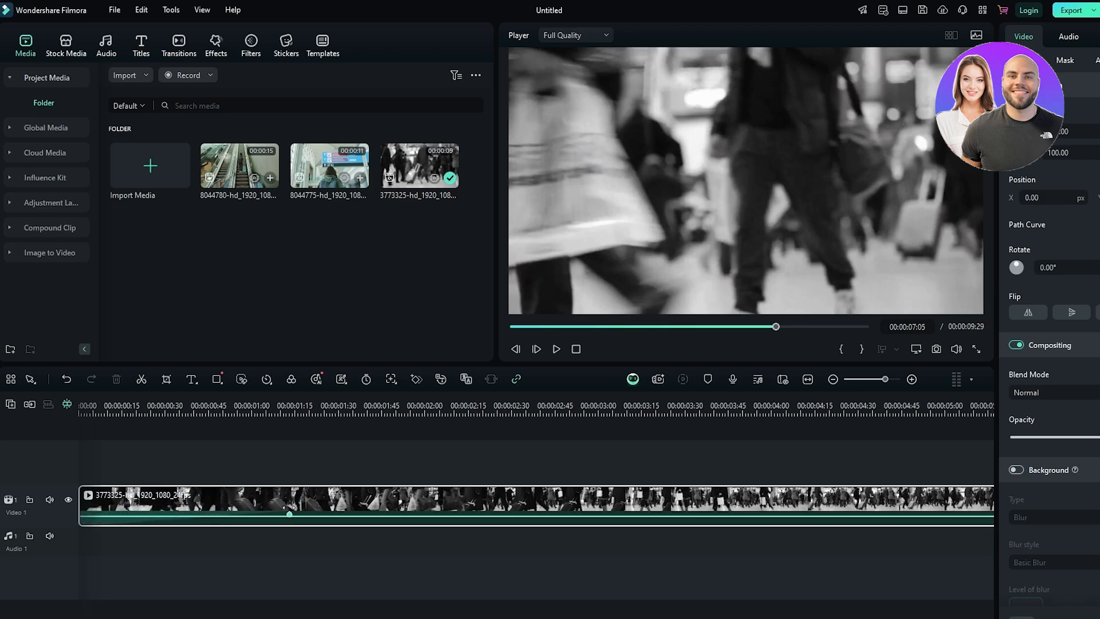
Play the opening of the crowd clip from its beginning to check the fade-in, and return the playhead to the start
{"action": "key", "text": "space"}
{"action": "left_click", "coordinate": [399, 541]}
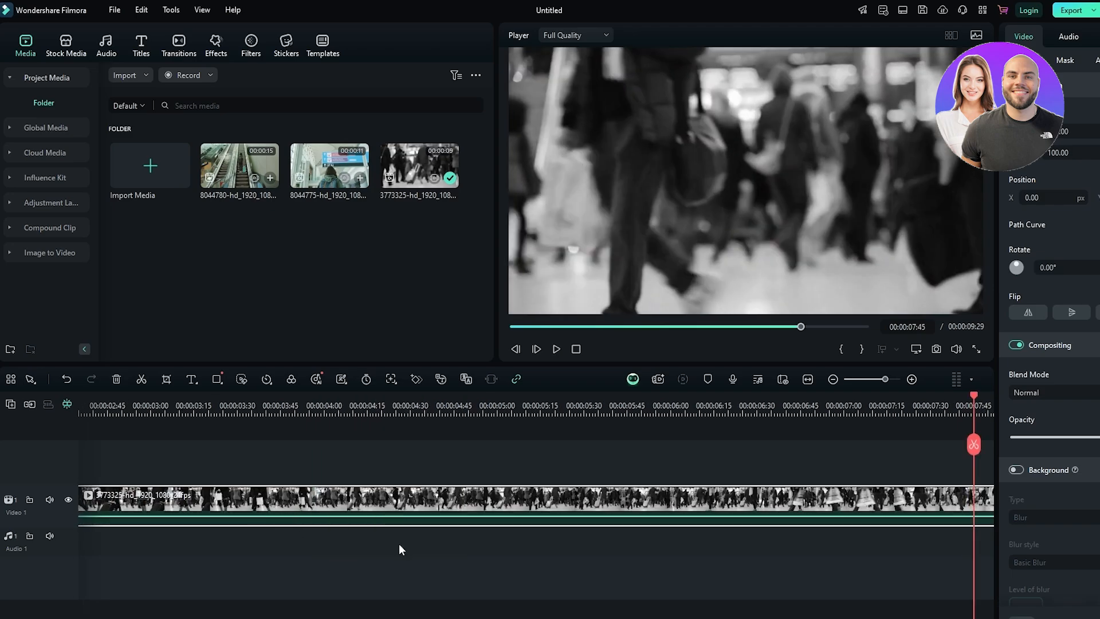
{"action": "key", "text": "Home"}
{"action": "key", "text": "space"}
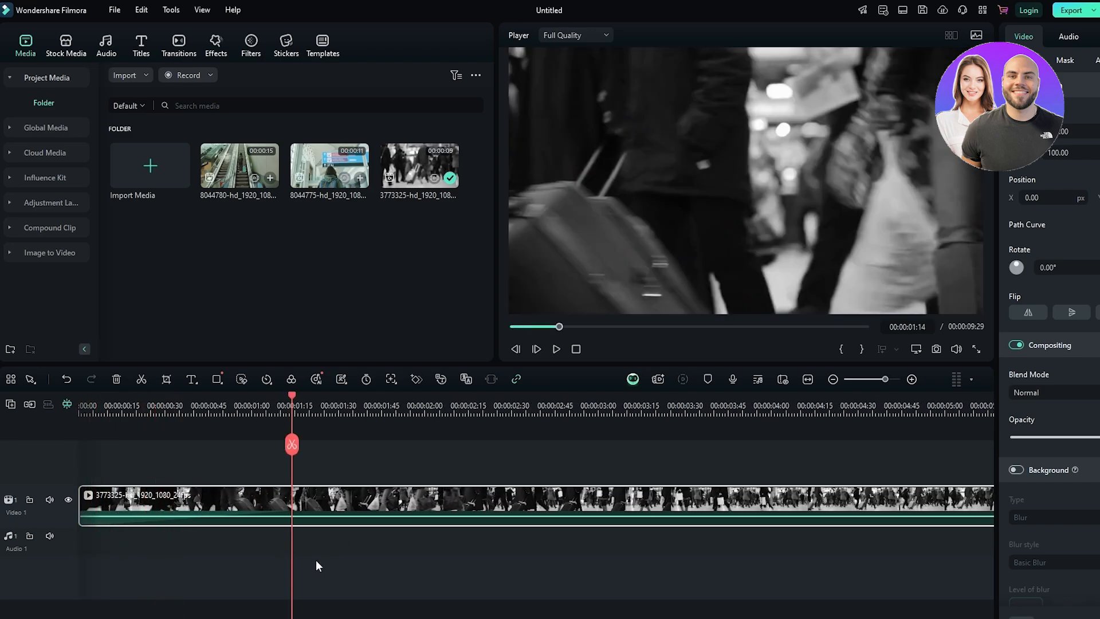
{"action": "left_click", "coordinate": [625, 558]}
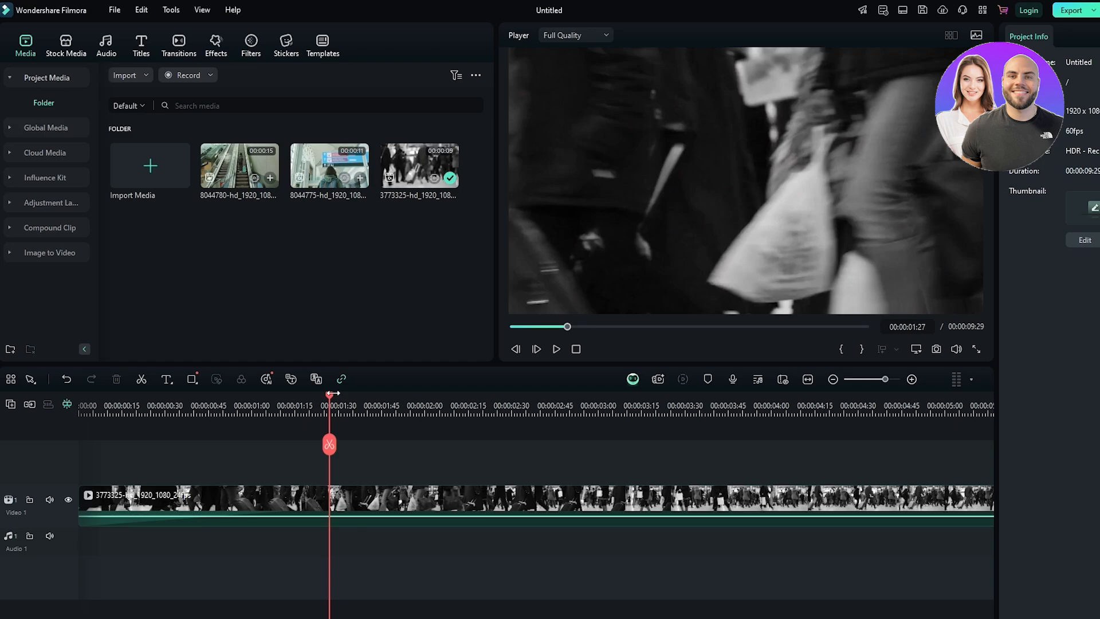
{"action": "left_click_drag", "start_coordinate": [331, 397], "coordinate": [76, 424]}
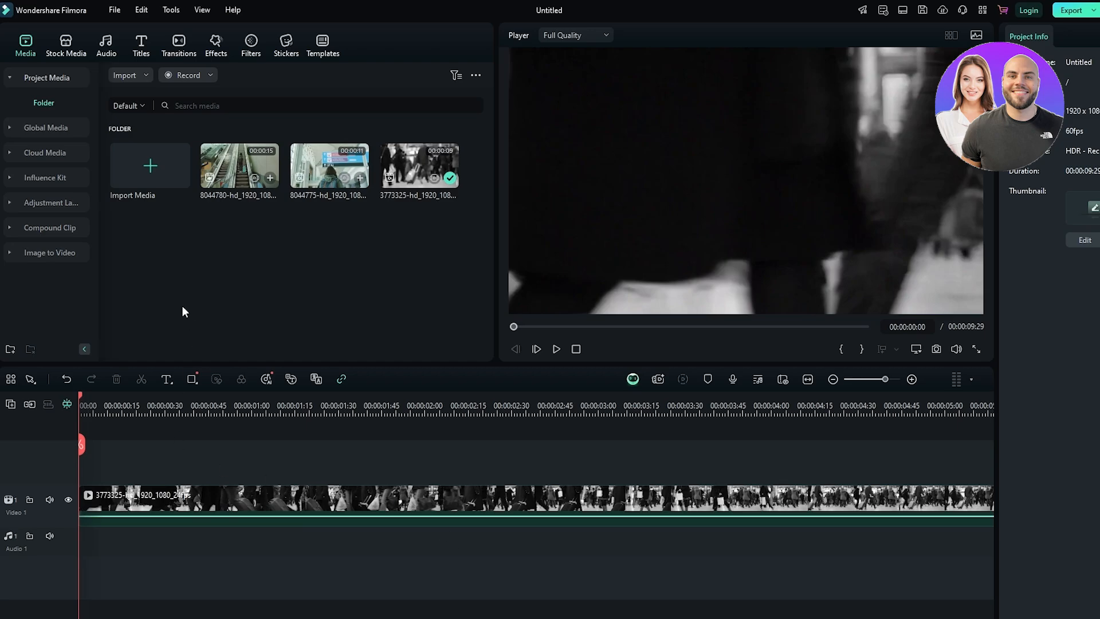
Import airport-34598.mp3 from New folder (2) and place it at the start of Audio 1 beneath the crowd clip
{"action": "left_click", "coordinate": [143, 172]}
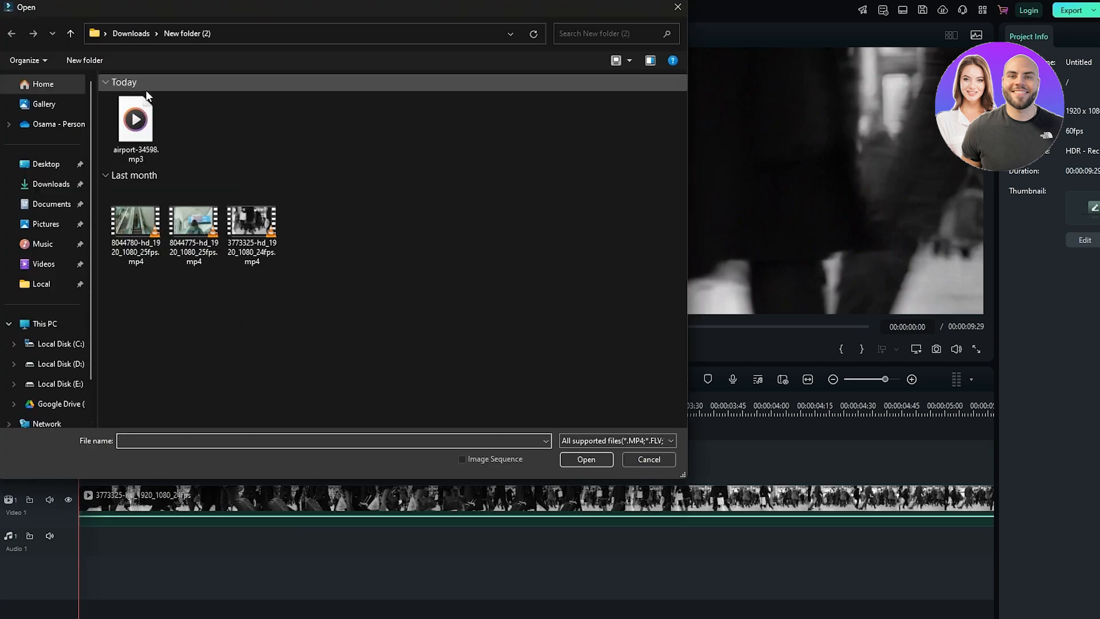
{"action": "double_click", "coordinate": [138, 126]}
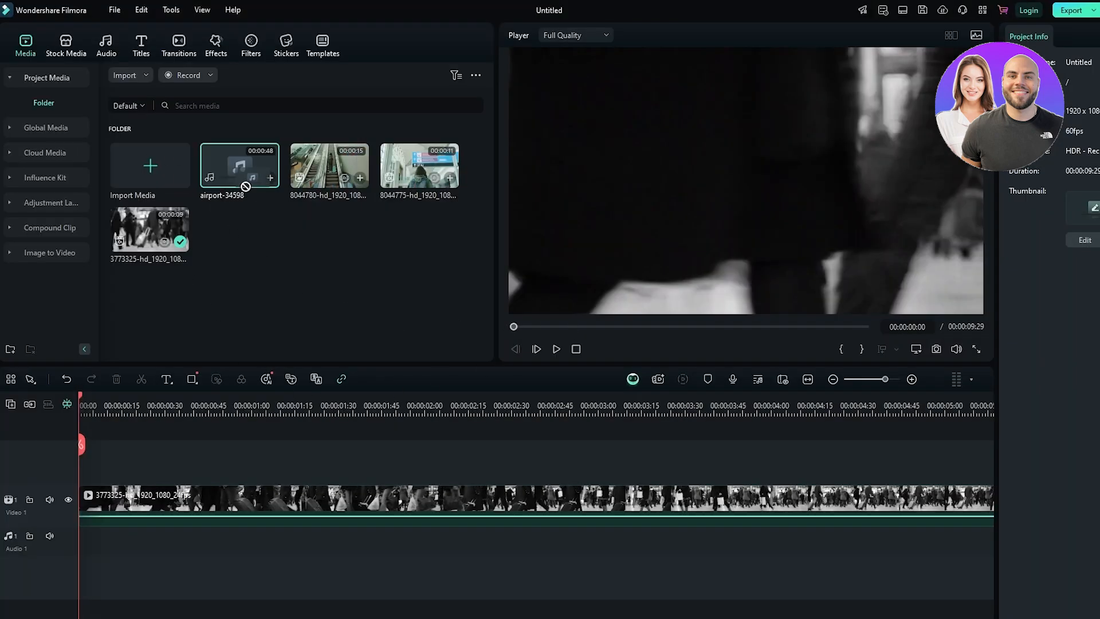
{"action": "left_click_drag", "start_coordinate": [245, 186], "coordinate": [240, 532]}
{"action": "left_click", "coordinate": [226, 567]}
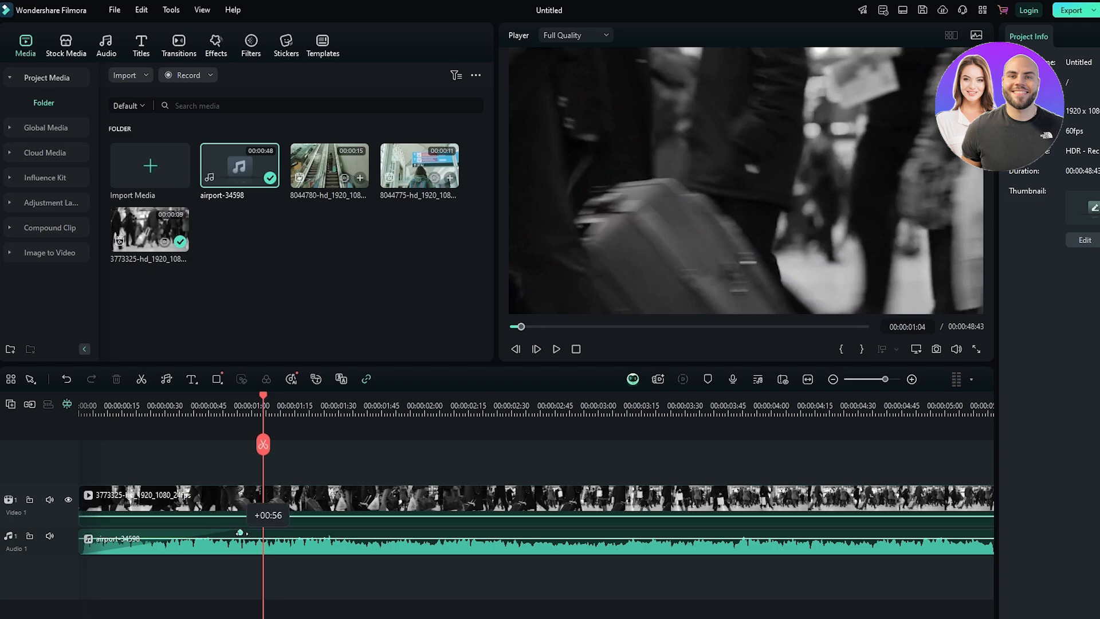
Play the airport-34598 audio from the start, lower its clip volume on the timeline, and replay the opening
{"action": "left_click_drag", "start_coordinate": [267, 397], "coordinate": [32, 422]}
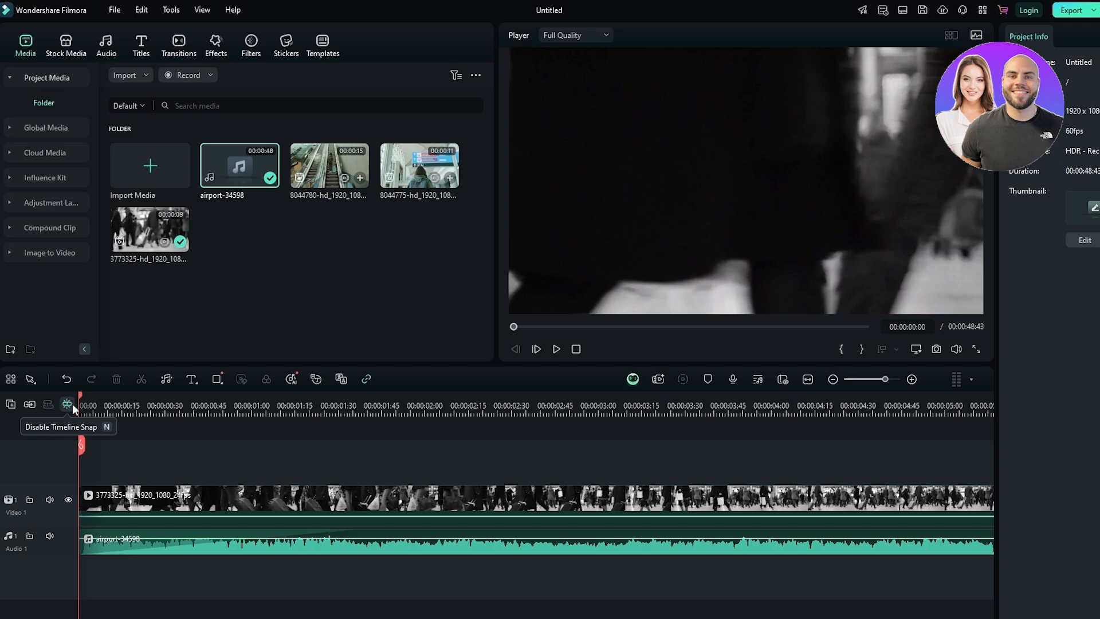
{"action": "key", "text": "space"}
{"action": "key", "text": "space"}
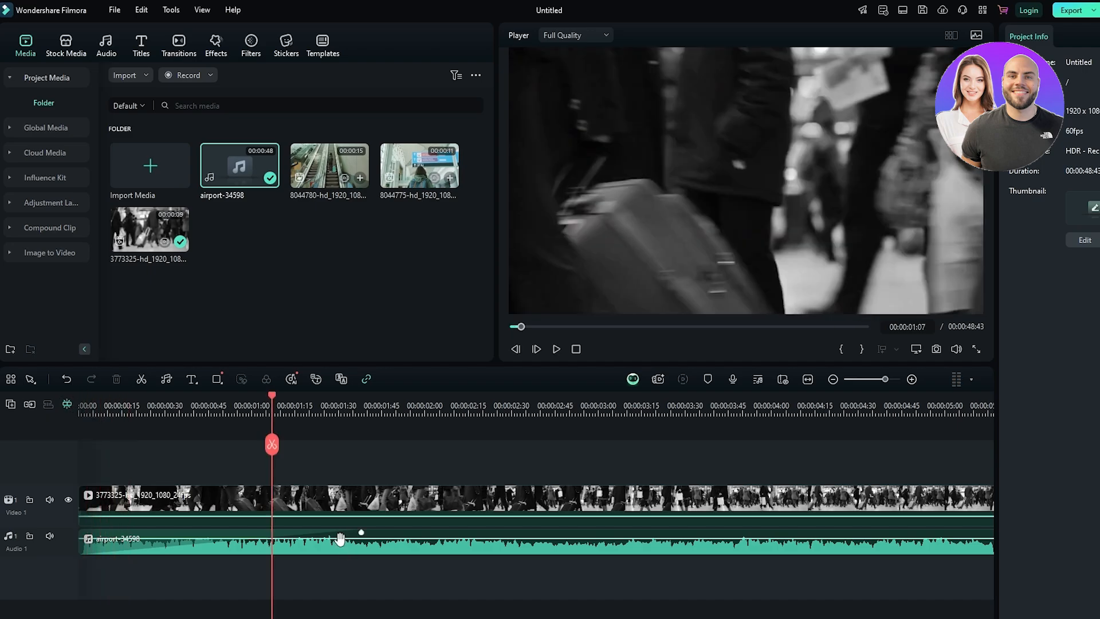
{"action": "left_click_drag", "start_coordinate": [340, 538], "coordinate": [339, 544]}
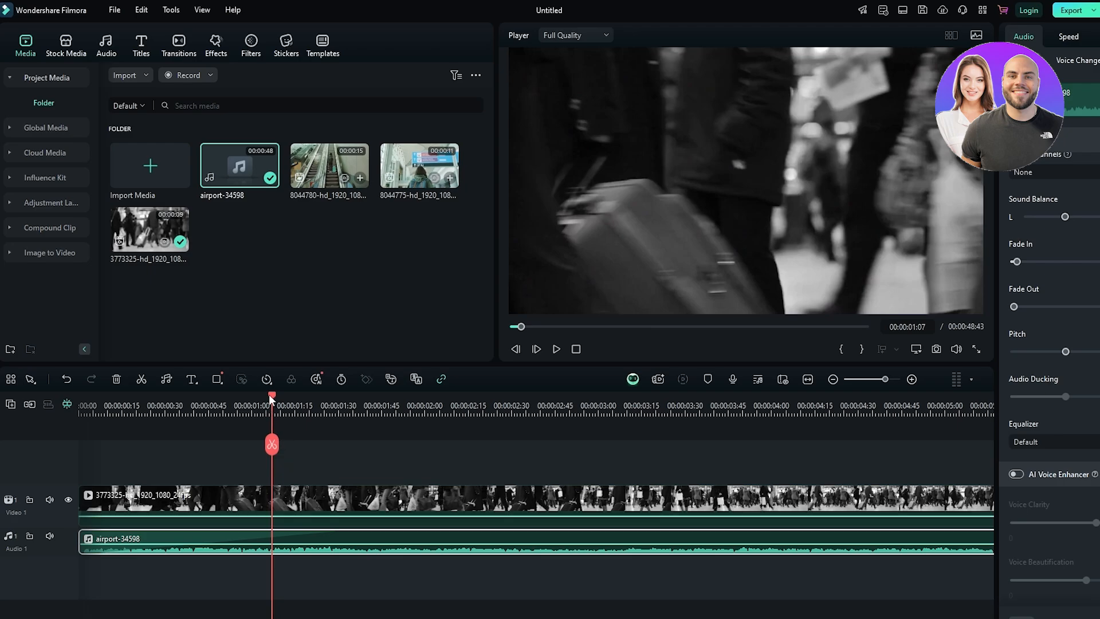
{"action": "left_click_drag", "start_coordinate": [269, 395], "coordinate": [33, 423]}
{"action": "key", "text": "space"}
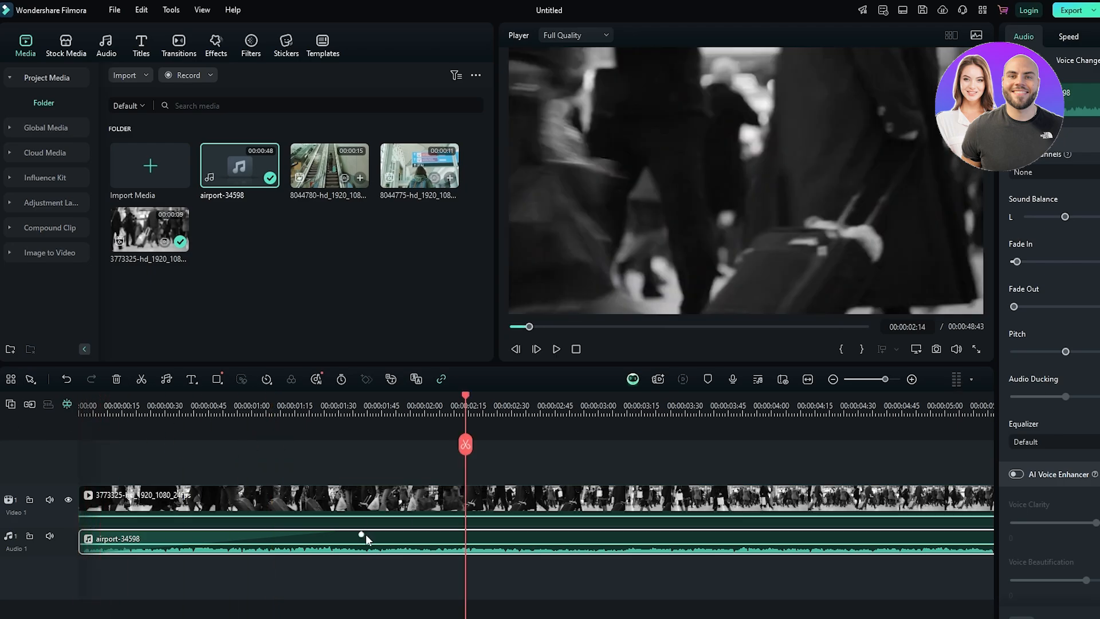
Lengthen the airport-34598 audio's fade-in to about 2.2 seconds and play it from the start
{"action": "left_click_drag", "start_coordinate": [361, 535], "coordinate": [455, 535]}
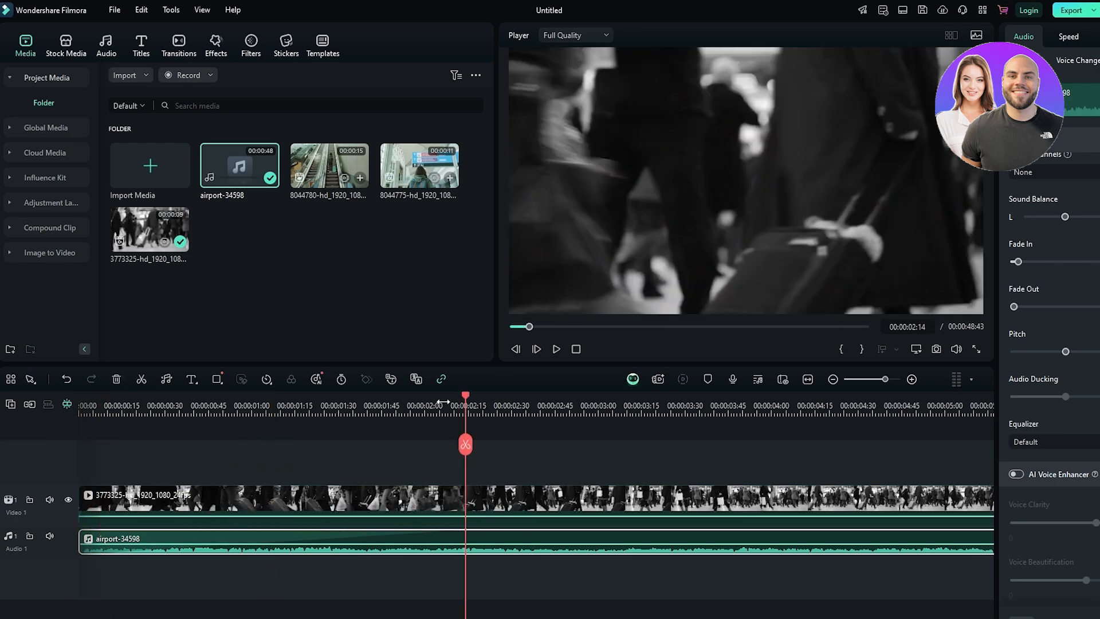
{"action": "left_click_drag", "start_coordinate": [473, 396], "coordinate": [57, 423]}
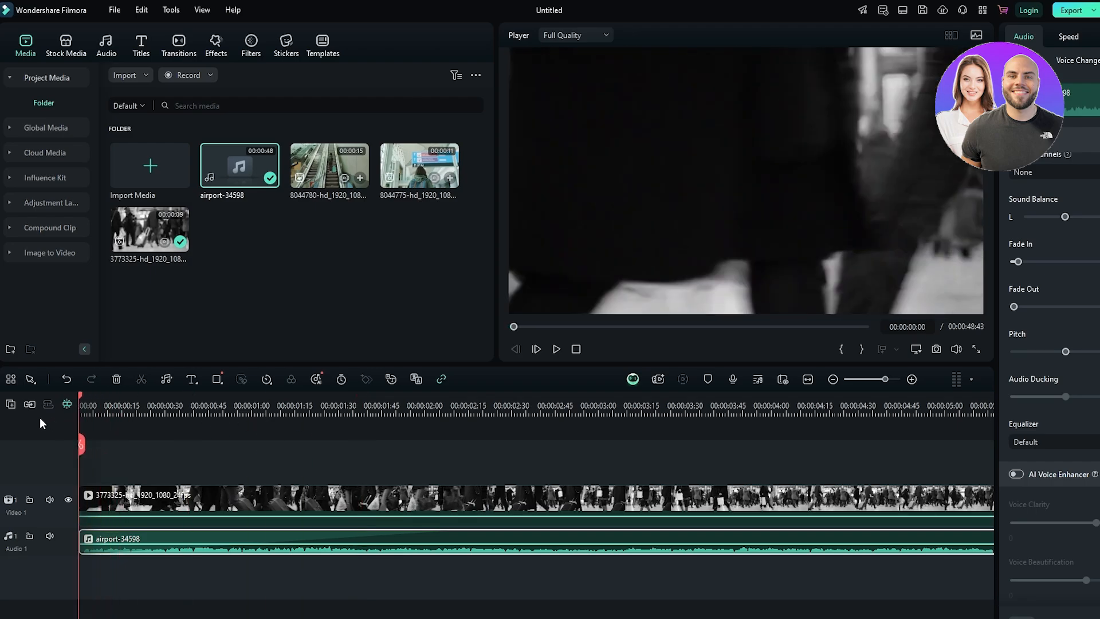
{"action": "key", "text": "space"}
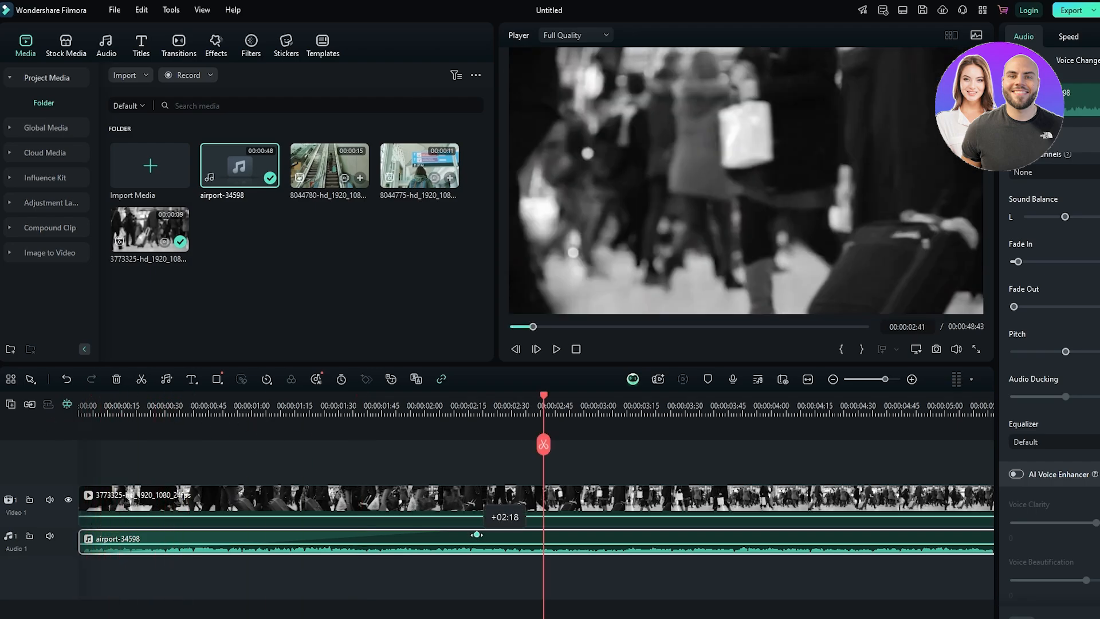
Remove the fade-in from the airport-34598 audio and play the timeline briefly from the start
{"action": "left_click_drag", "start_coordinate": [481, 533], "coordinate": [70, 534]}
{"action": "left_click_drag", "start_coordinate": [207, 414], "coordinate": [85, 418]}
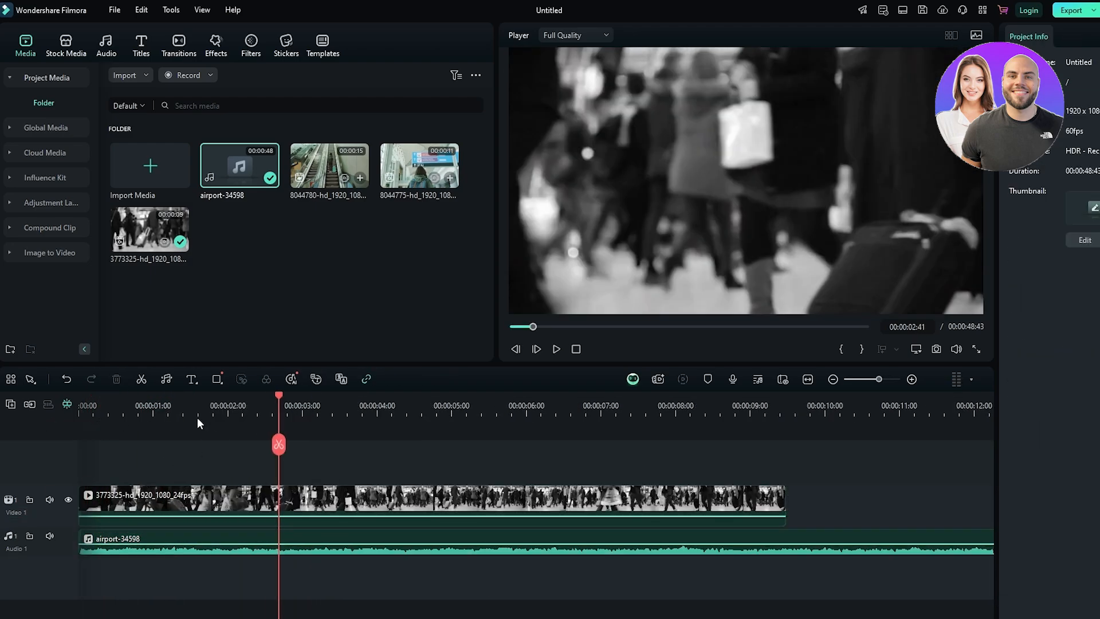
{"action": "left_click_drag", "start_coordinate": [278, 395], "coordinate": [12, 407]}
{"action": "key", "text": "space"}
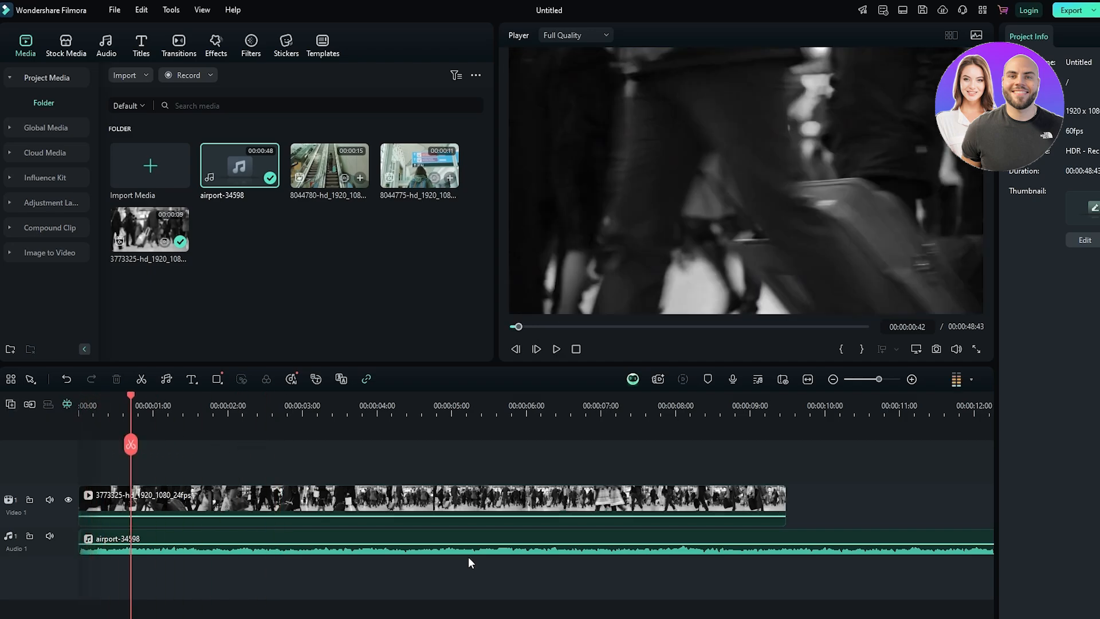
Split the airport-34598 audio where the crowd clip ends and delete the excess part after it
{"action": "left_click_drag", "start_coordinate": [194, 415], "coordinate": [138, 416]}
{"action": "key", "text": "c"}
{"action": "left_click", "coordinate": [514, 548]}
{"action": "key", "text": "v"}
{"action": "left_click", "coordinate": [525, 548]}
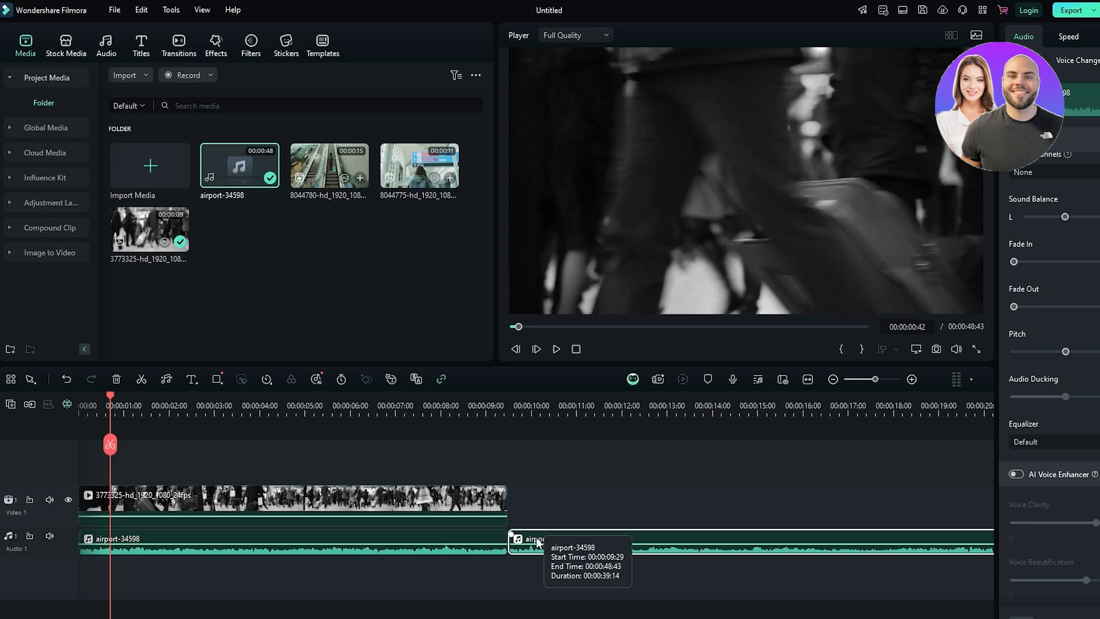
{"action": "key", "text": "Delete"}
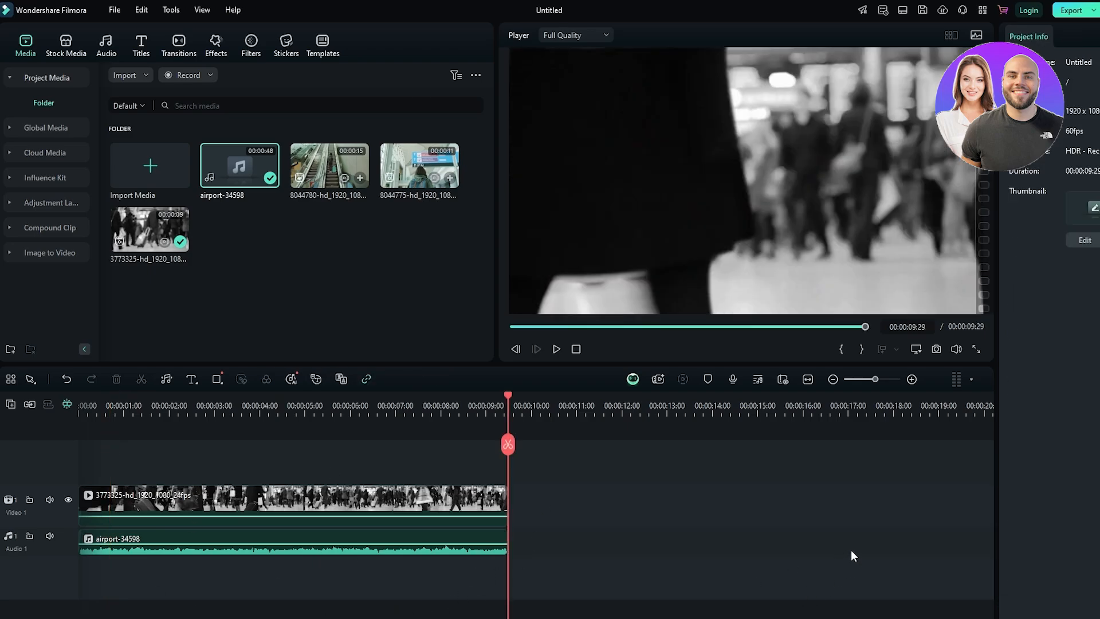
Import the airport-call-157168 audio and place it at the start of Audio 2 beneath the airport-34598 track
{"action": "left_click", "coordinate": [162, 164]}
{"action": "double_click", "coordinate": [133, 129]}
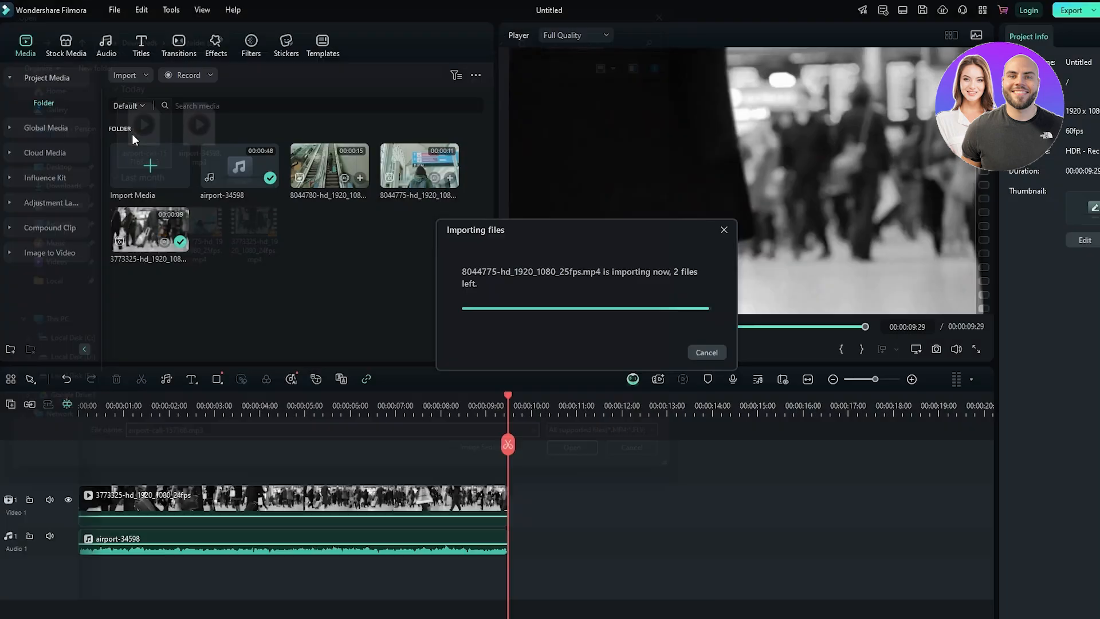
{"action": "left_click_drag", "start_coordinate": [239, 166], "coordinate": [75, 549]}
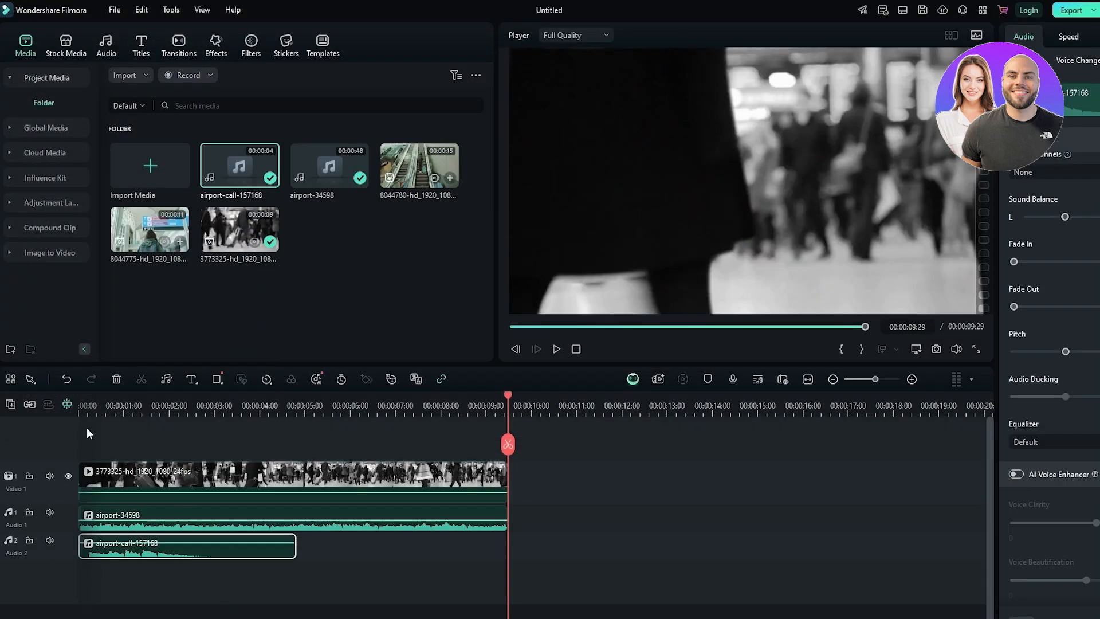
Preview the opening with both airport audio tracks and park the playhead at 00:00:02:16
{"action": "left_click", "coordinate": [97, 404]}
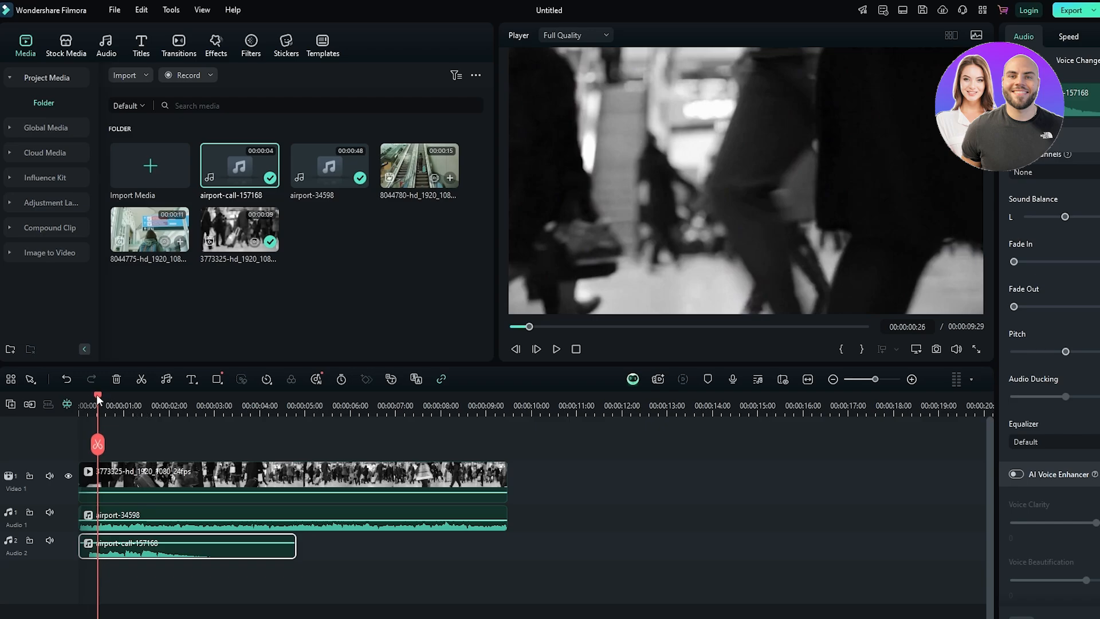
{"action": "left_click_drag", "start_coordinate": [97, 399], "coordinate": [257, 400]}
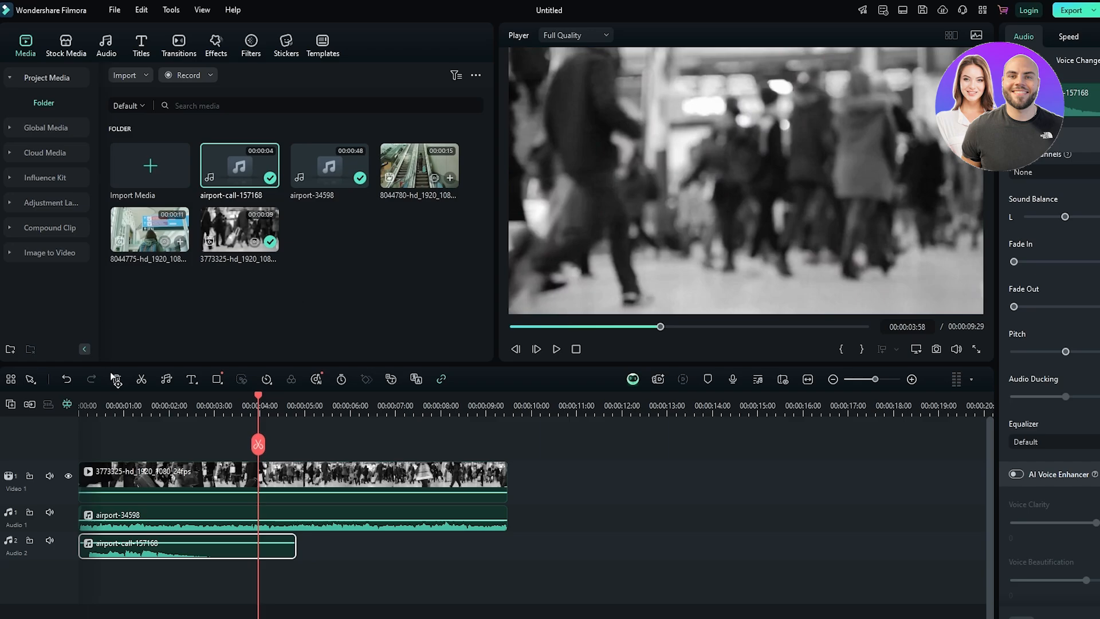
{"action": "left_click_drag", "start_coordinate": [261, 399], "coordinate": [182, 427]}
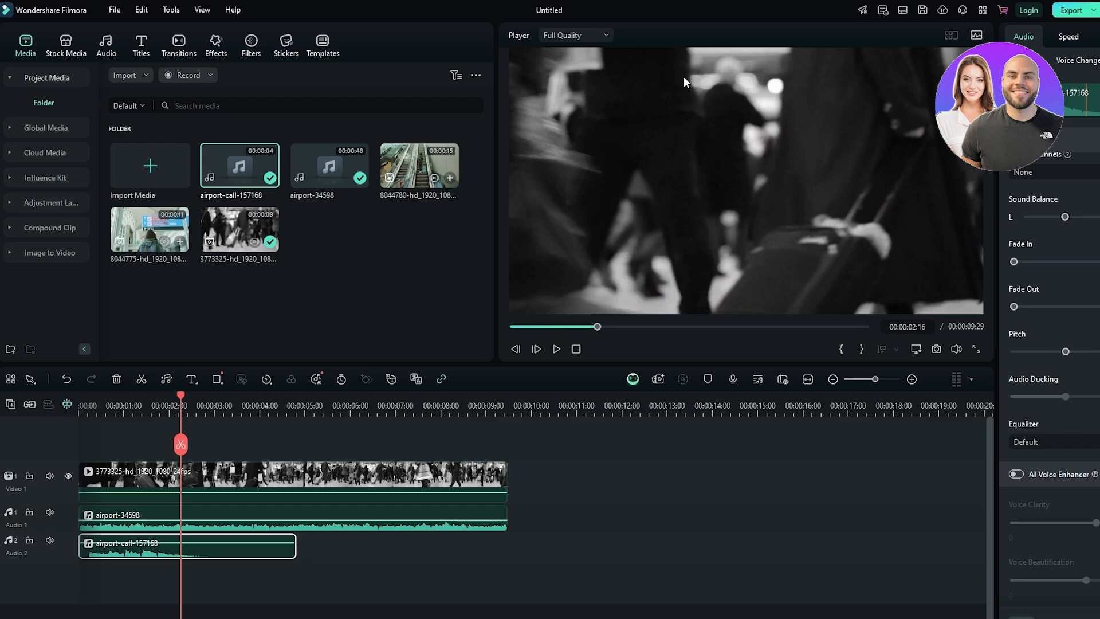
Browse the title library through the Trending, Title Effects, Title Templates and AI Captions categories
{"action": "left_click", "coordinate": [140, 42]}
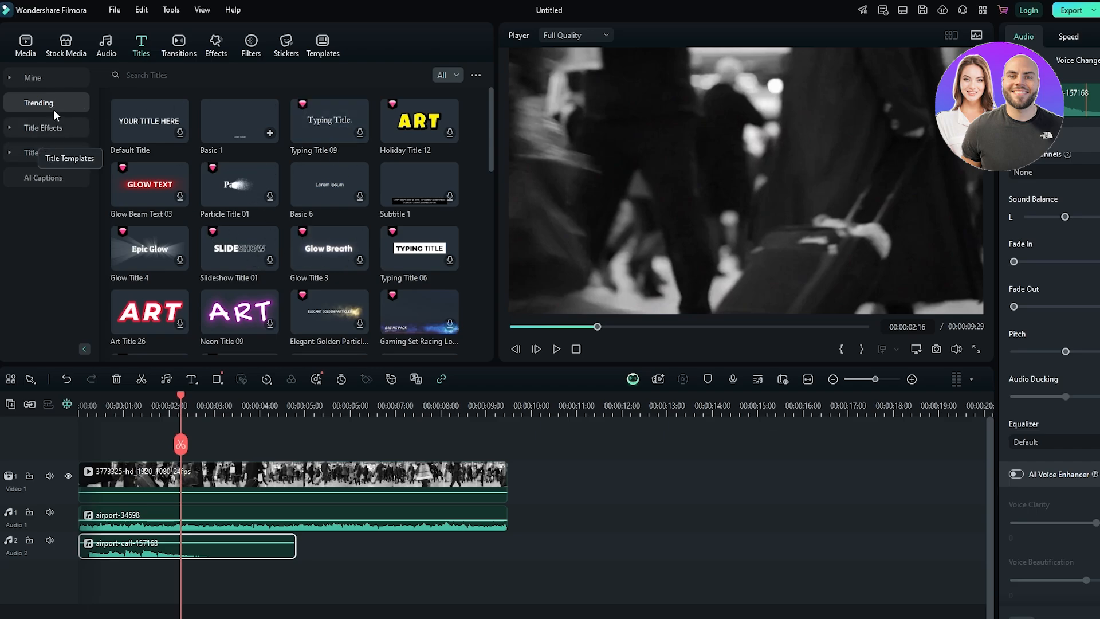
{"action": "left_click", "coordinate": [56, 128]}
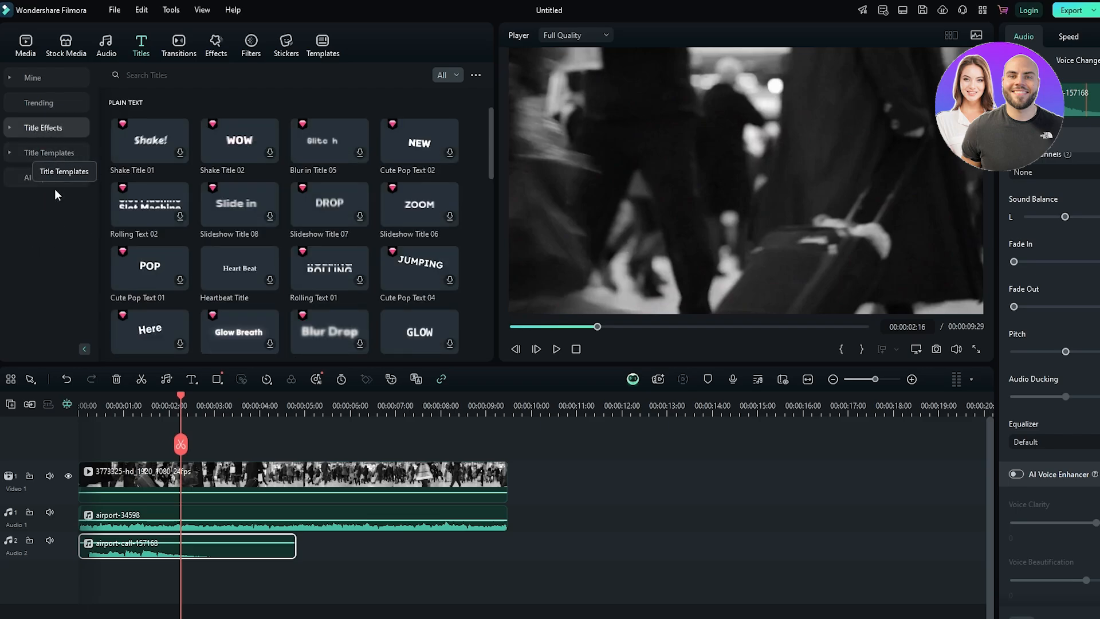
{"action": "left_click", "coordinate": [51, 152]}
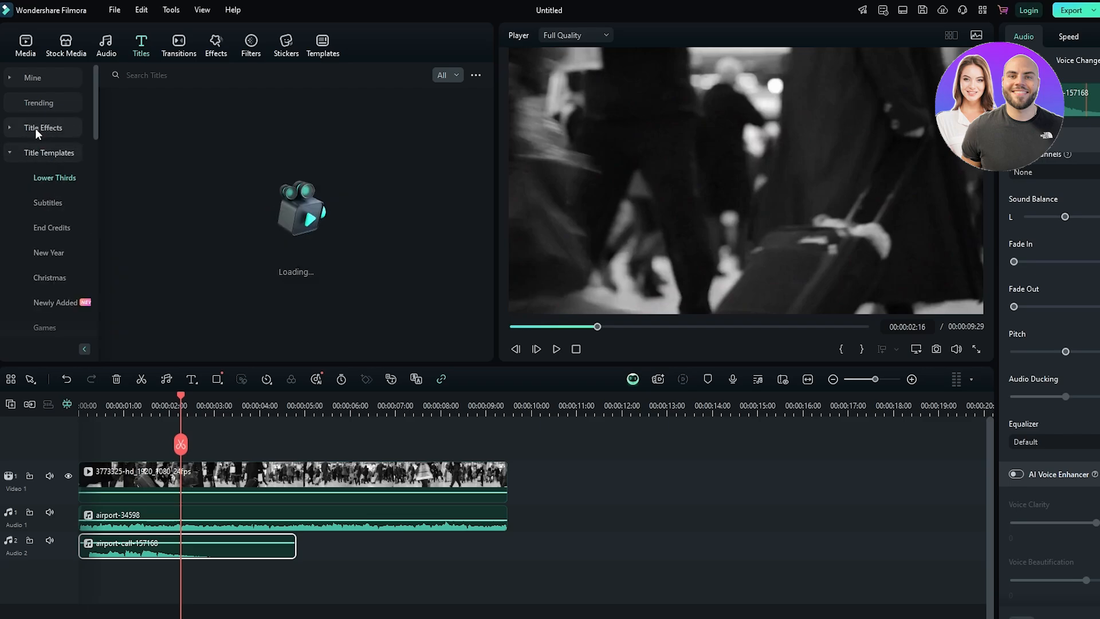
{"action": "left_click", "coordinate": [31, 156]}
{"action": "left_click", "coordinate": [37, 178]}
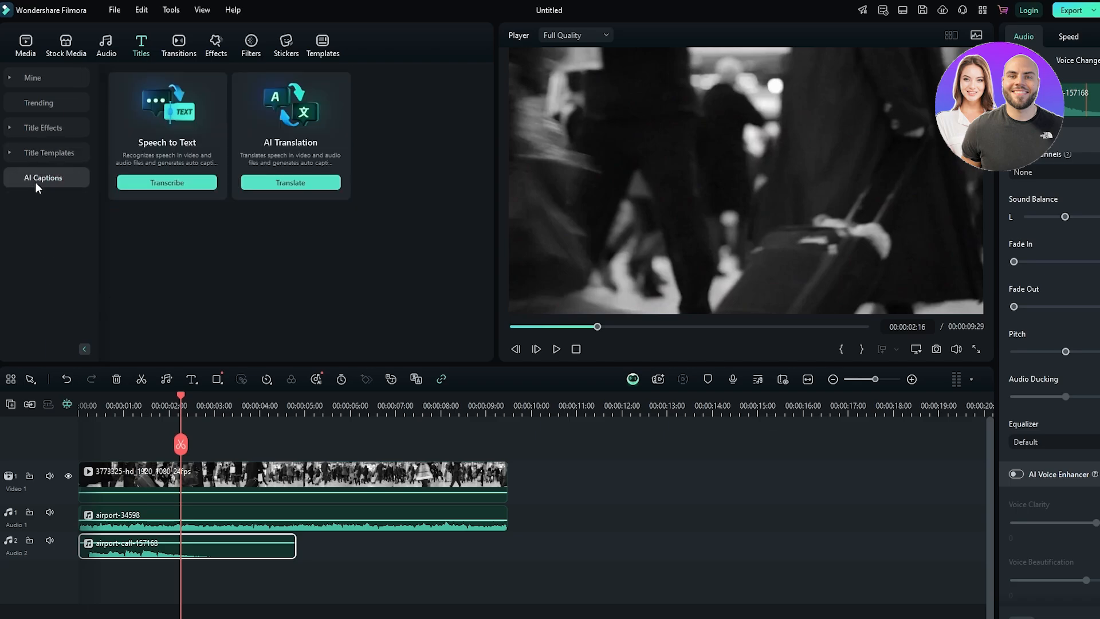
Add a Quick Text title above the crowd clip, starting at 00:00:02:16
{"action": "left_click", "coordinate": [687, 178]}
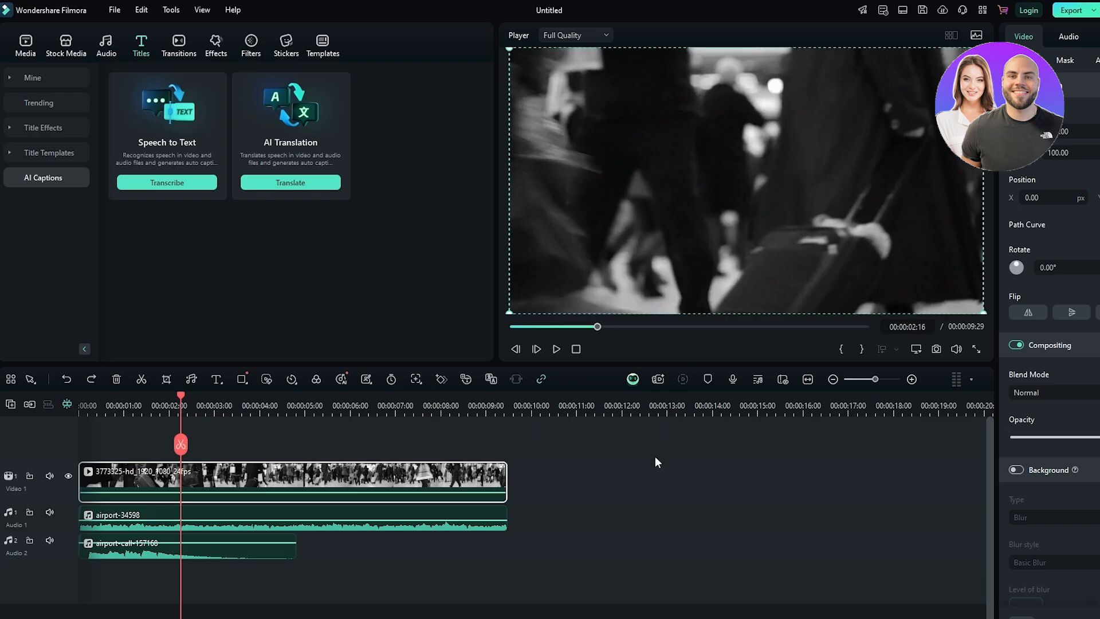
{"action": "left_click", "coordinate": [222, 382]}
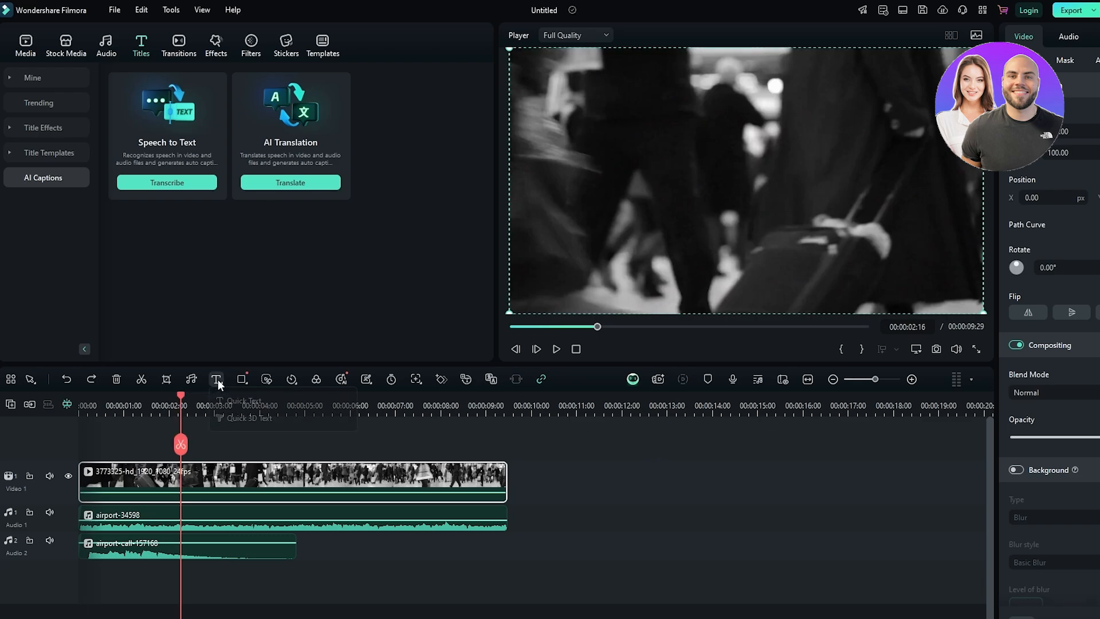
{"action": "left_click", "coordinate": [223, 382]}
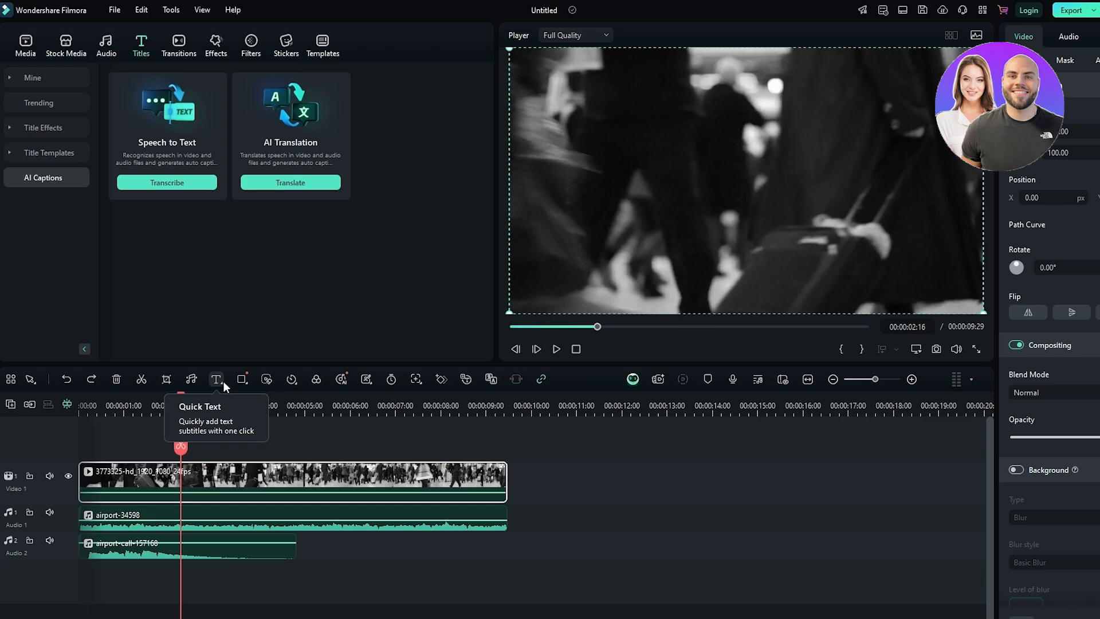
{"action": "left_click", "coordinate": [223, 382]}
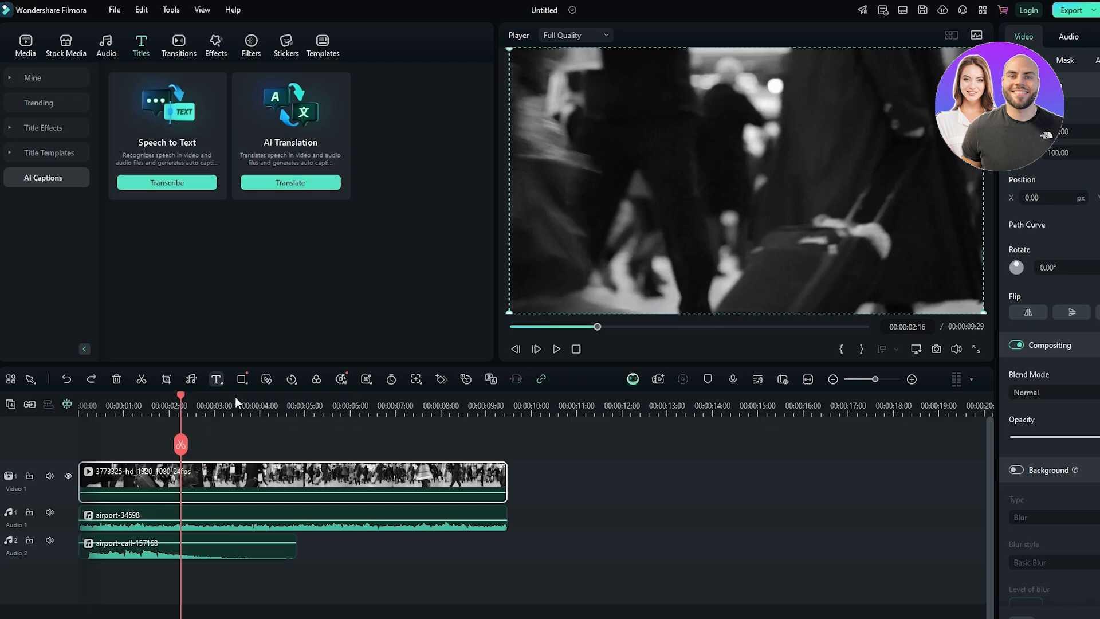
{"action": "left_click", "coordinate": [235, 398]}
{"action": "left_click", "coordinate": [236, 395]}
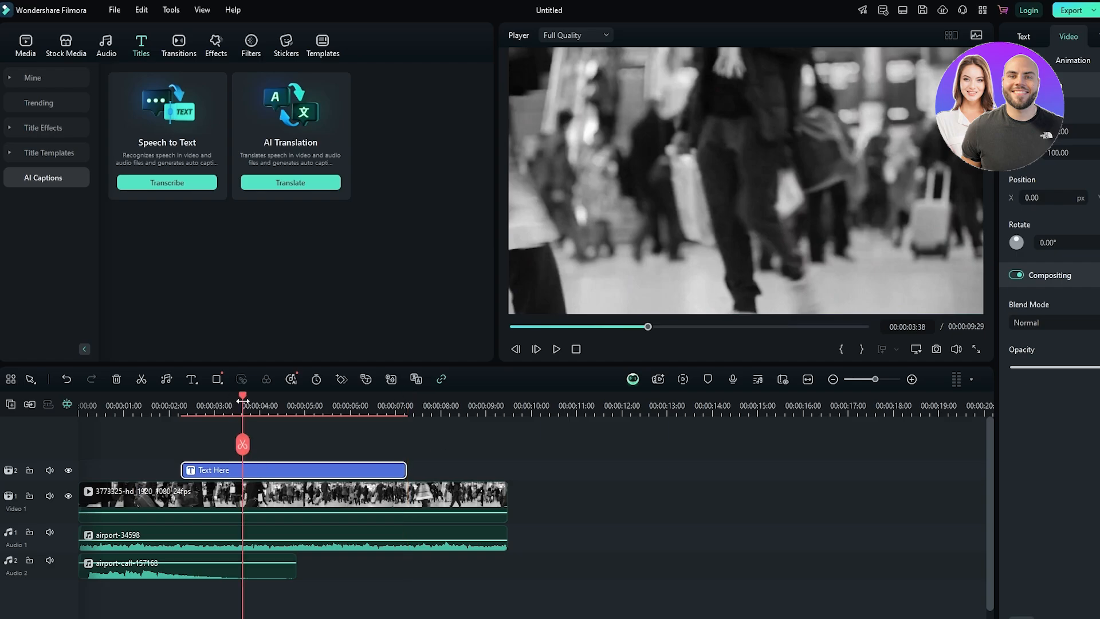
Enlarge the placeholder title to a scale of about 32 and centre it in the video frame
{"action": "left_click", "coordinate": [201, 395]}
{"action": "left_click_drag", "start_coordinate": [744, 295], "coordinate": [823, 205]}
{"action": "left_click", "coordinate": [825, 210]}
{"action": "left_click_drag", "start_coordinate": [771, 176], "coordinate": [791, 182]}
{"action": "left_click_drag", "start_coordinate": [842, 149], "coordinate": [826, 155]}
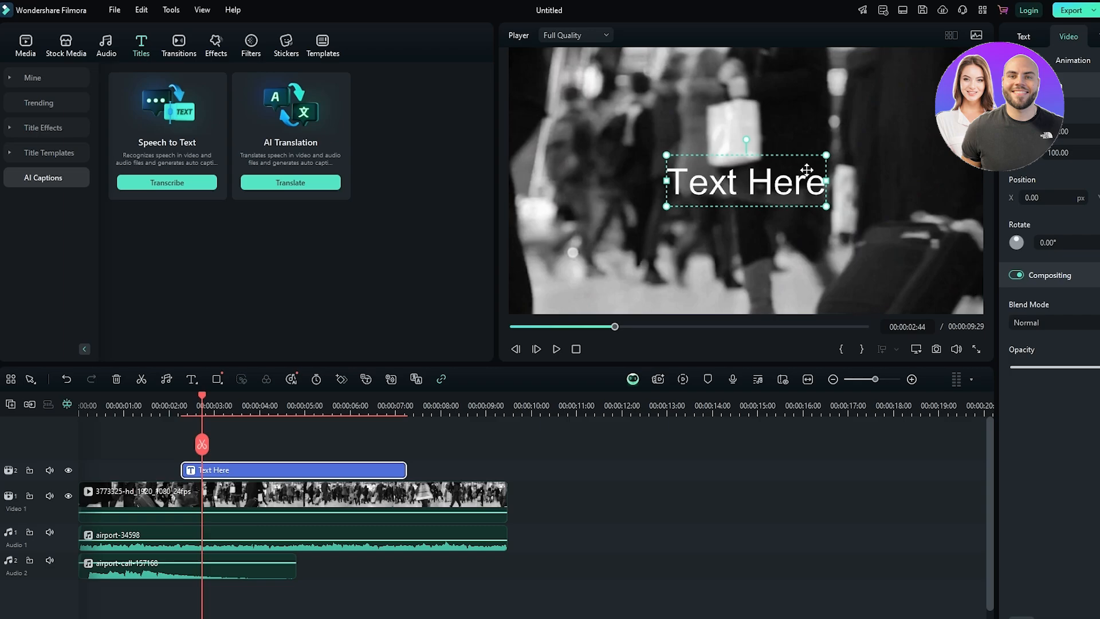
Replace the placeholder title text with "VLOG : 4"
{"action": "double_click", "coordinate": [752, 185]}
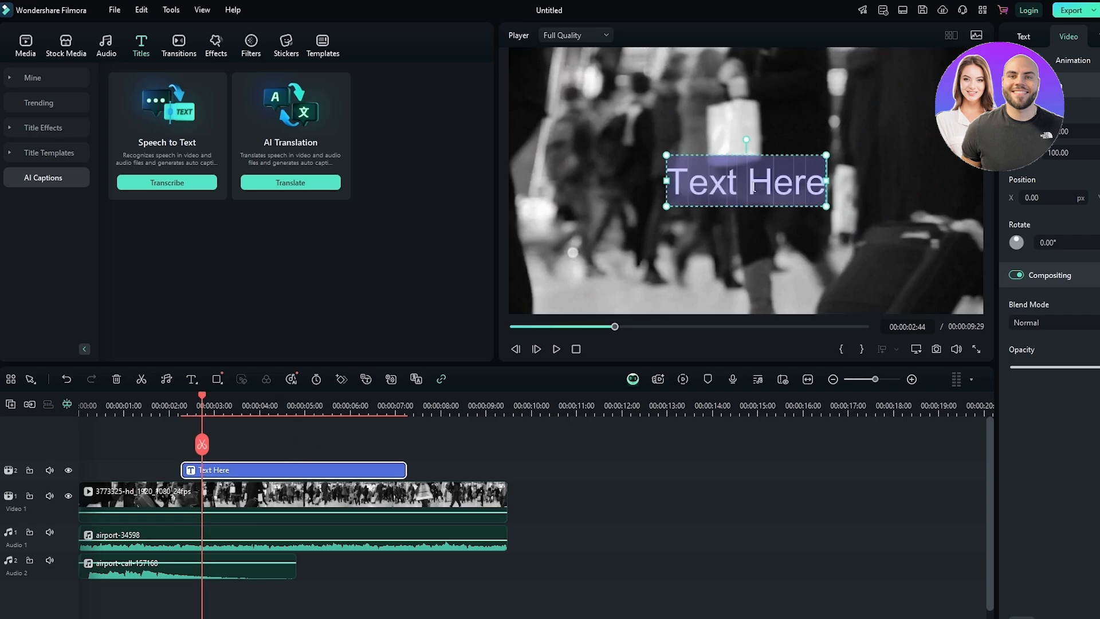
{"action": "key", "text": "BackSpace"}
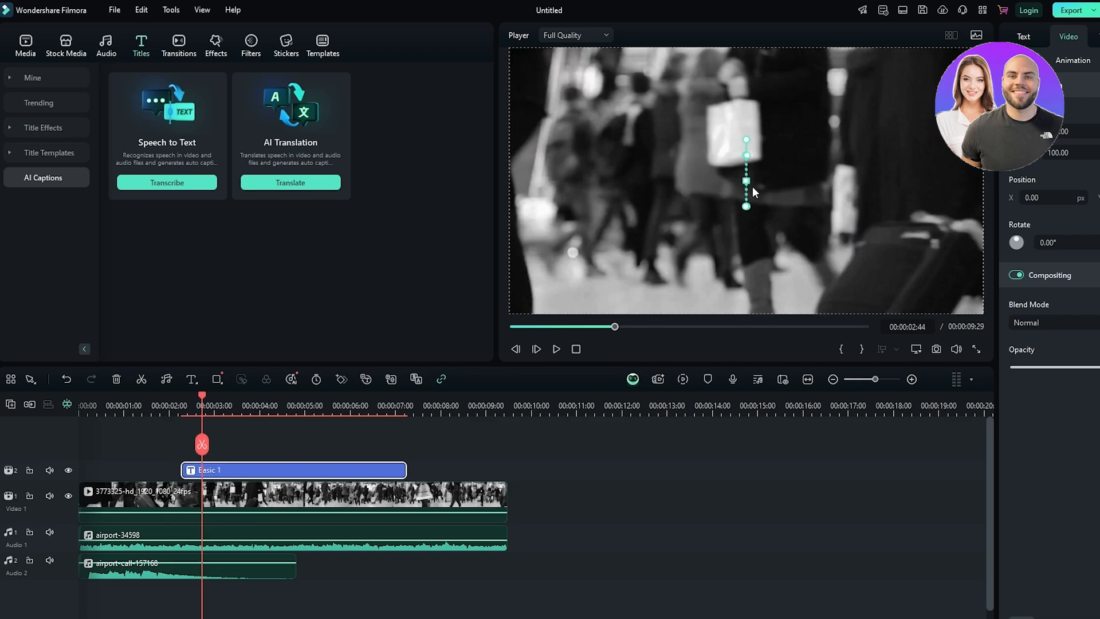
{"action": "type", "text": "VLOG"}
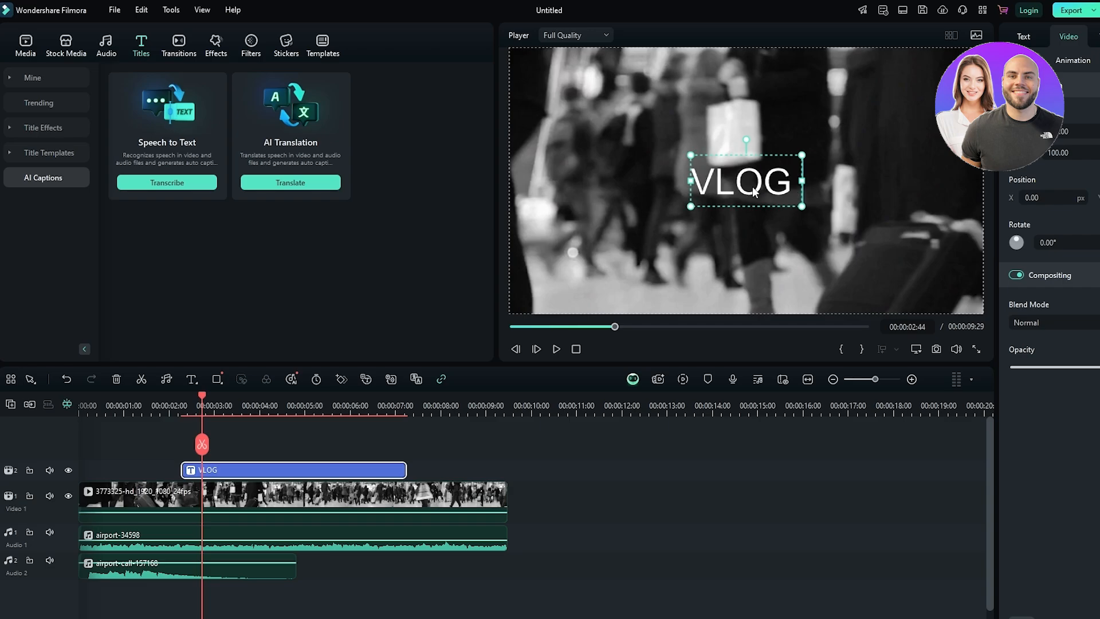
{"action": "type", "text": " :"}
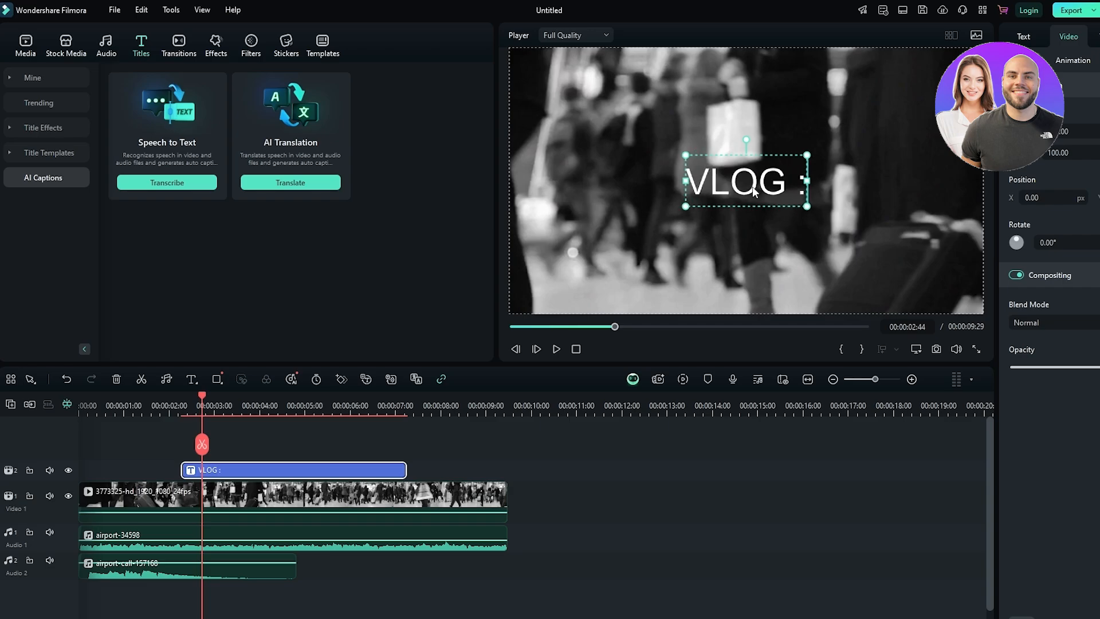
{"action": "type", "text": "4"}
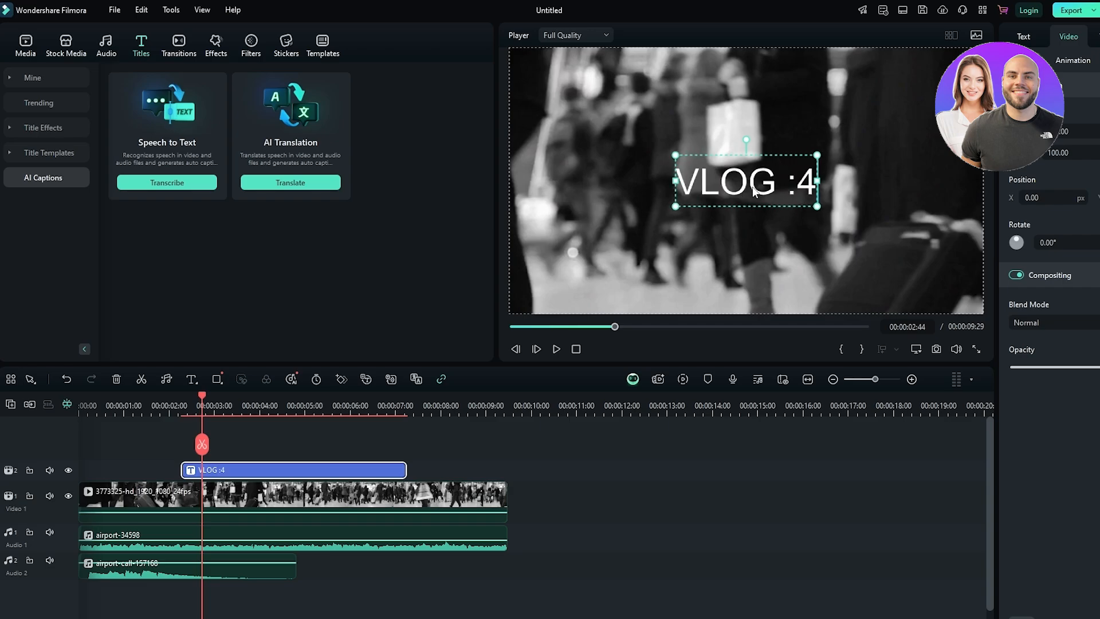
{"action": "key", "text": "Left"}
Try to make the "VLOG : 4" text bold and undo the splits made in the title clip
{"action": "triple_click", "coordinate": [707, 172]}
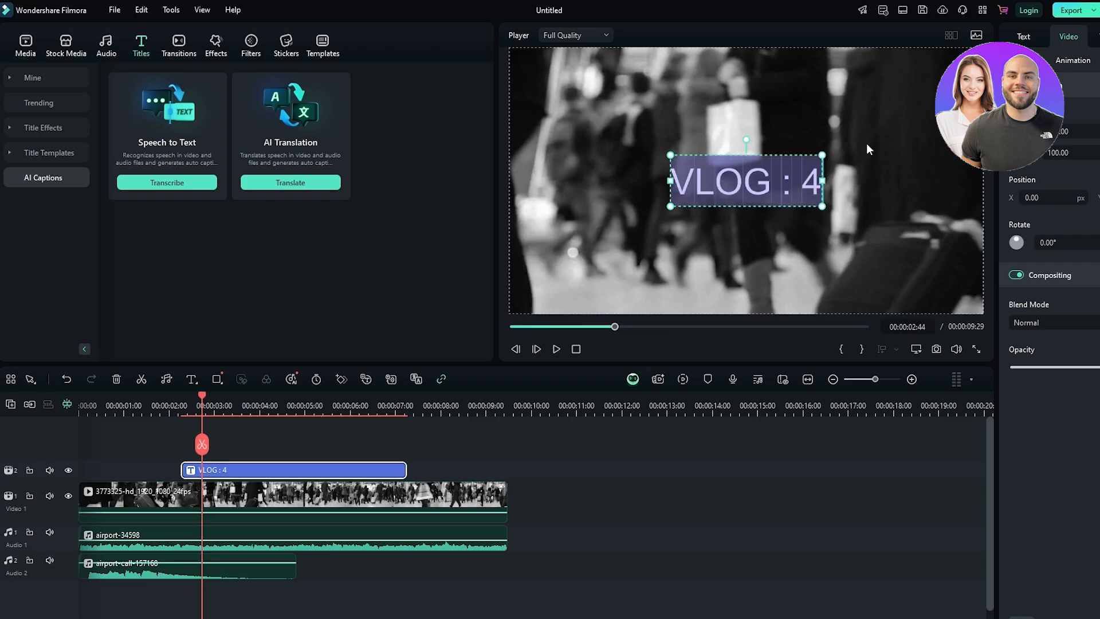
{"action": "key", "text": "ctrl+b"}
{"action": "double_click", "coordinate": [746, 181]}
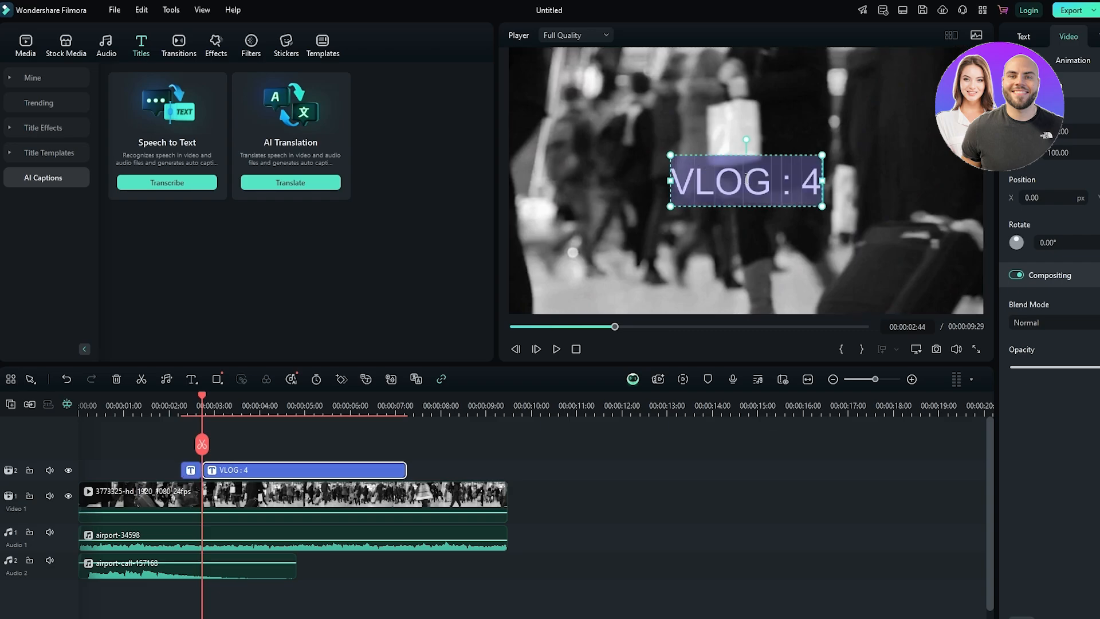
{"action": "key", "text": "ctrl+b"}
{"action": "key", "text": "ctrl+z"}
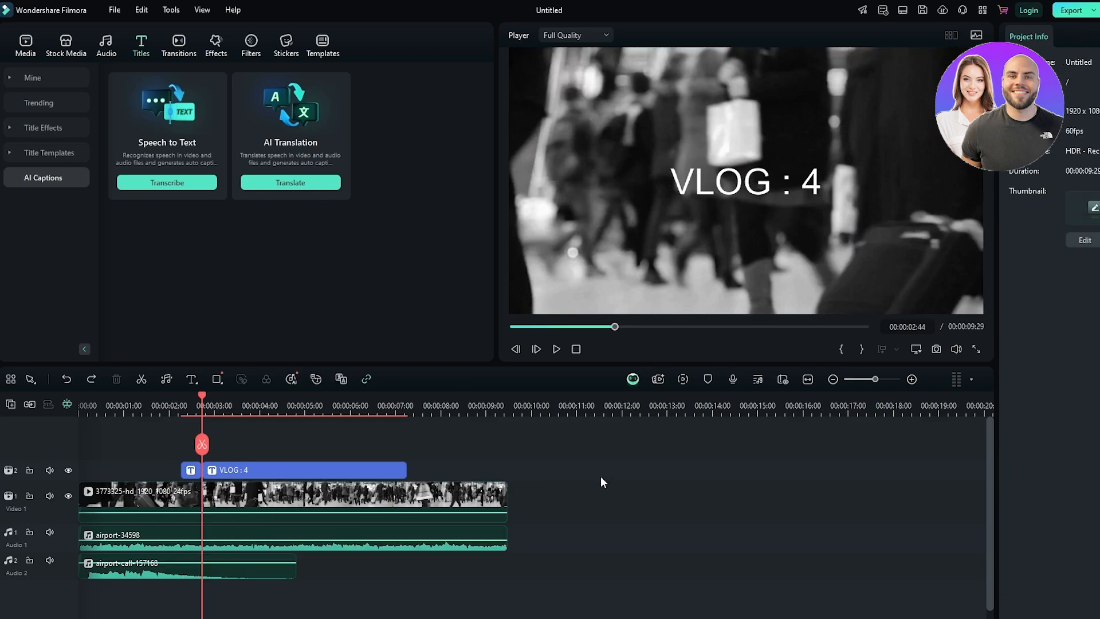
{"action": "key", "text": "ctrl+z"}
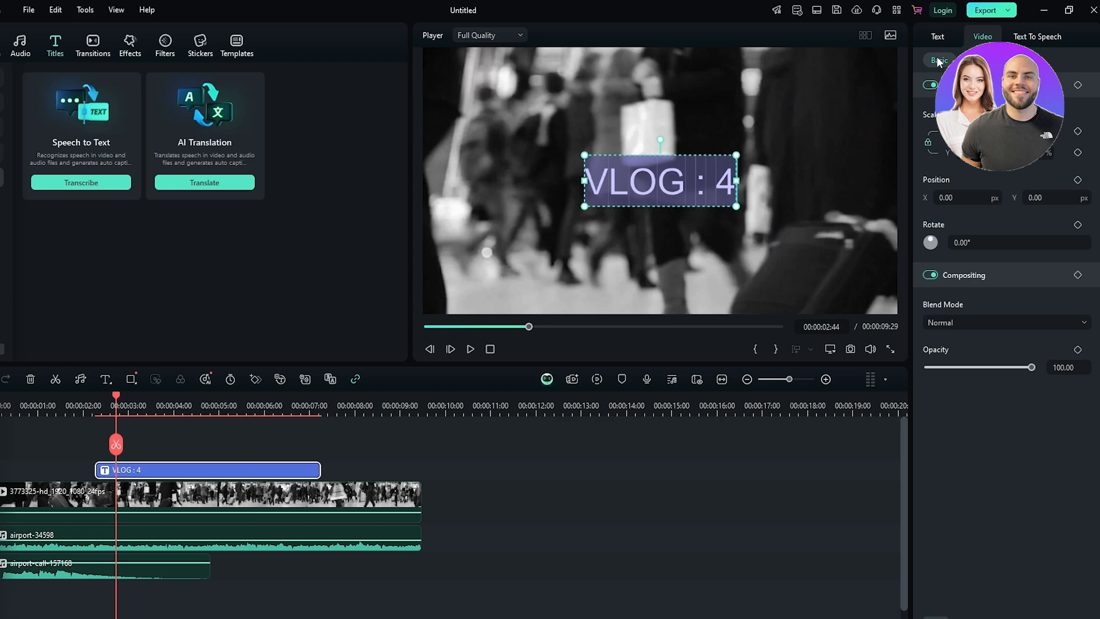
Set the "VLOG : 4" title's font to Lato Bold and apply the blue preset with a glowing white outline from the first preset row
{"action": "left_click", "coordinate": [935, 39]}
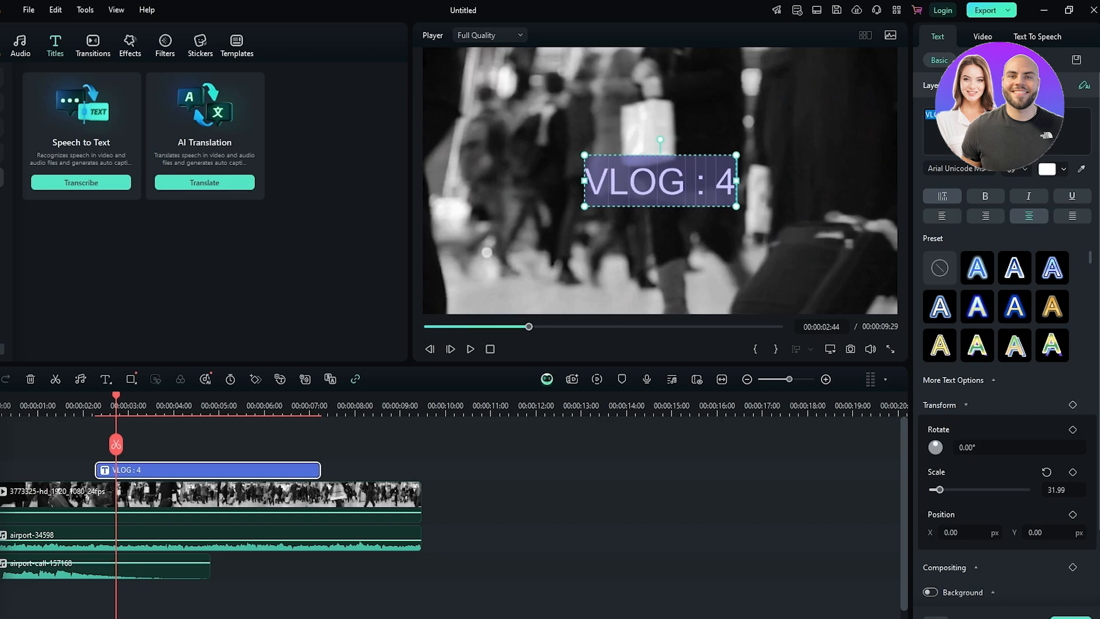
{"action": "left_click", "coordinate": [992, 170]}
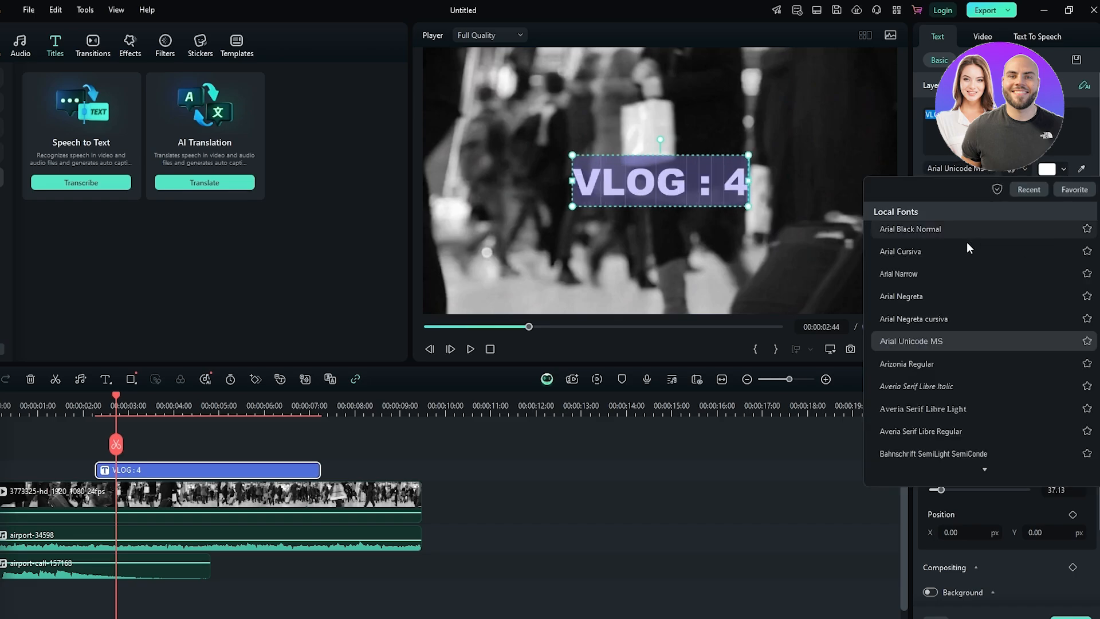
{"action": "scroll", "coordinate": [968, 359], "scroll_direction": "down", "scroll_amount": 3}
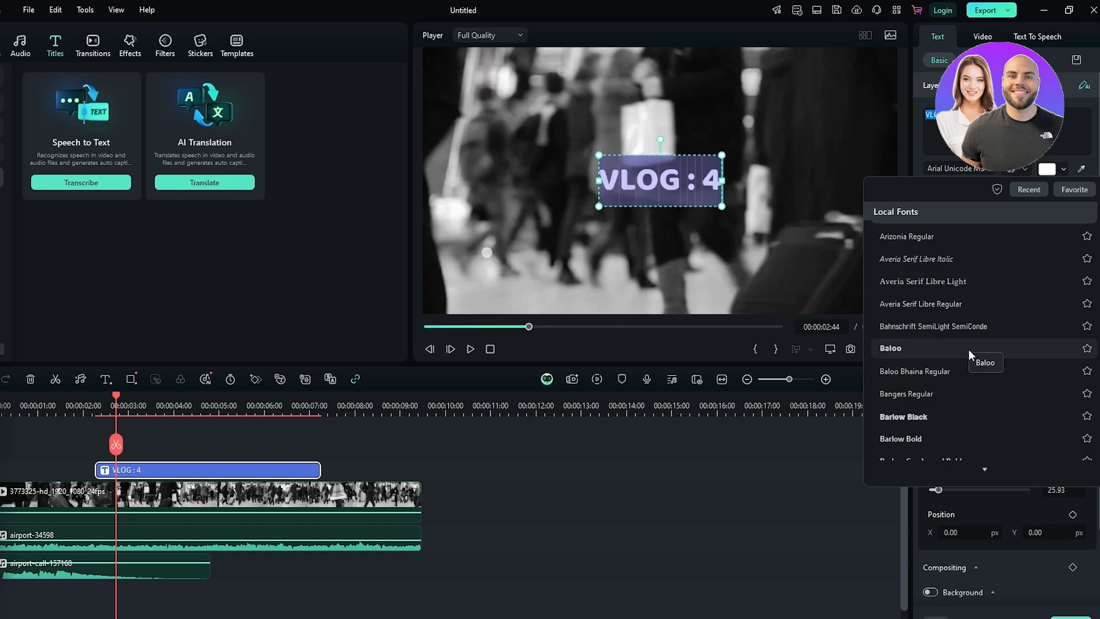
{"action": "scroll", "coordinate": [967, 367], "scroll_direction": "down", "scroll_amount": 5}
{"action": "scroll", "coordinate": [976, 378], "scroll_direction": "down", "scroll_amount": 10}
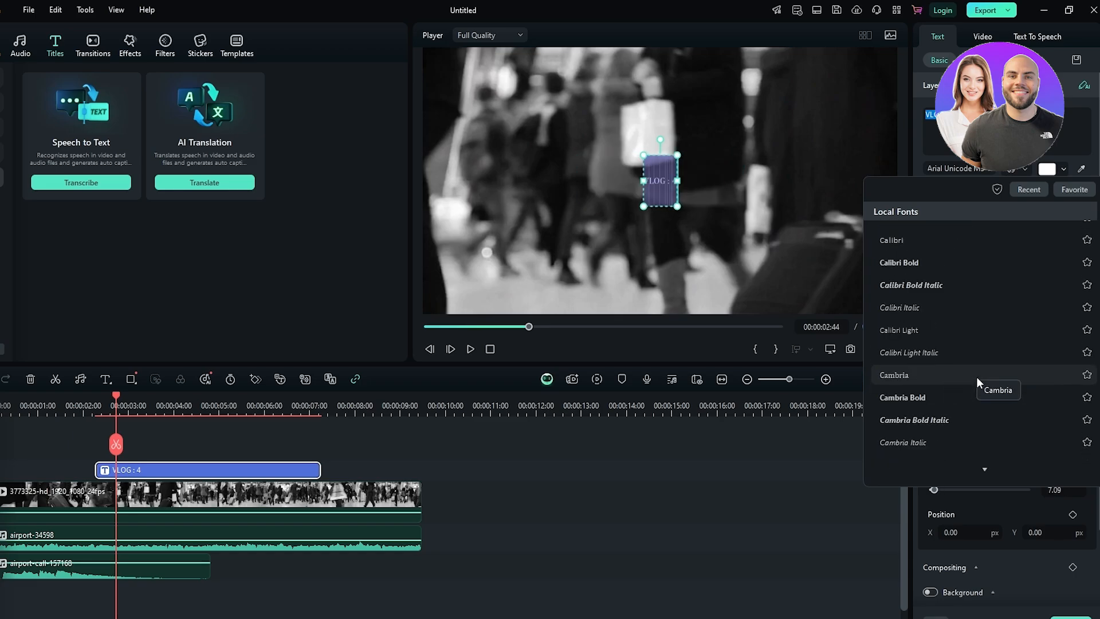
{"action": "scroll", "coordinate": [976, 376], "scroll_direction": "down", "scroll_amount": 2}
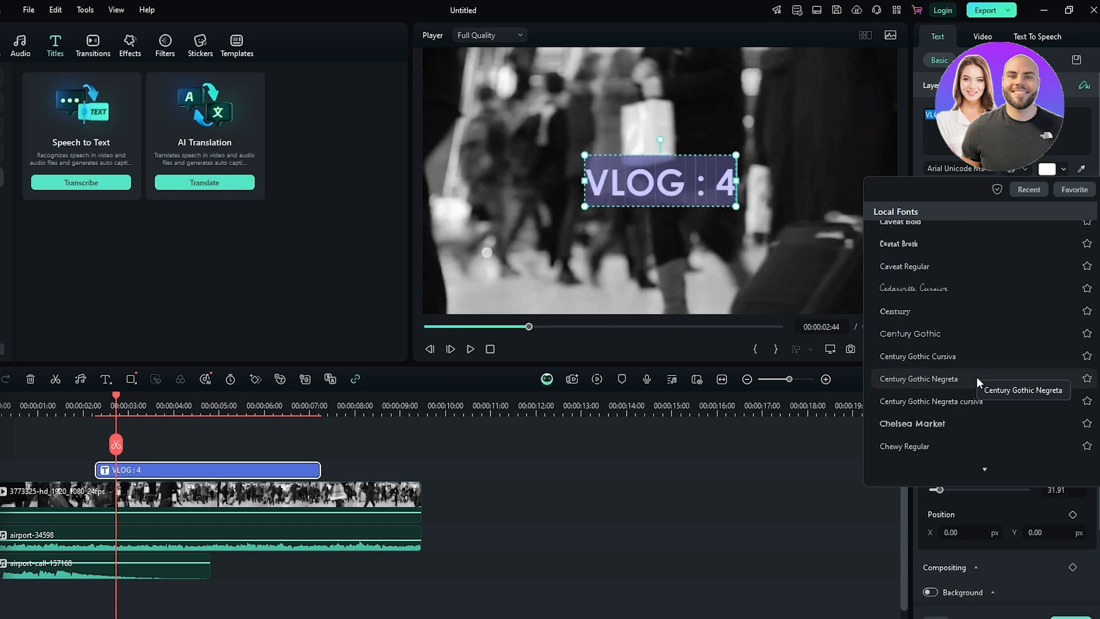
{"action": "scroll", "coordinate": [976, 376], "scroll_direction": "up", "scroll_amount": 1}
{"action": "scroll", "coordinate": [968, 385], "scroll_direction": "down", "scroll_amount": 15}
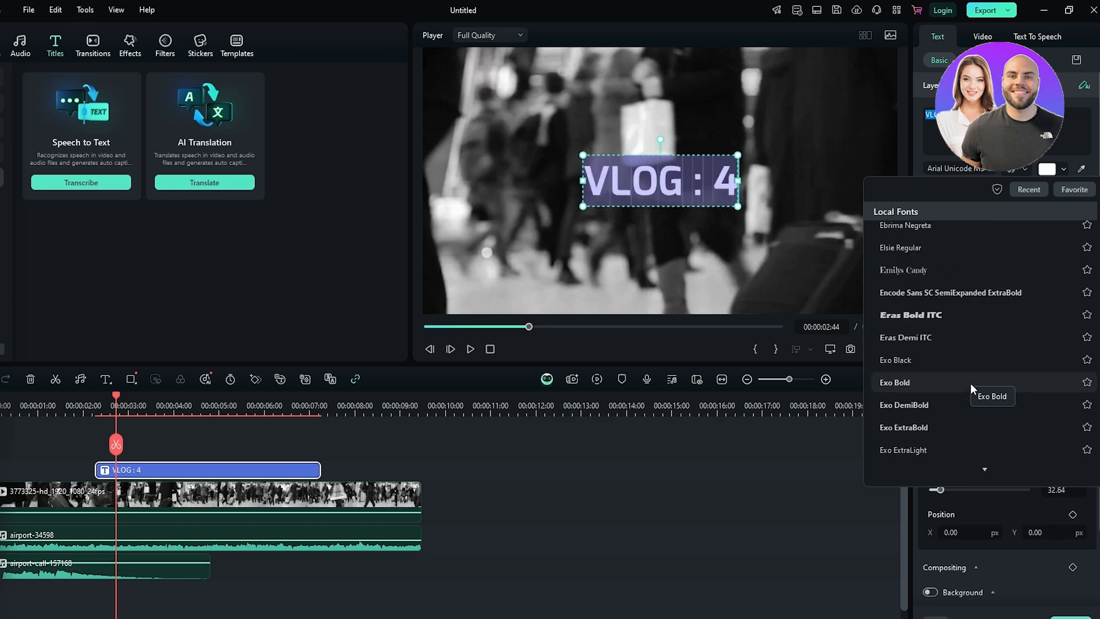
{"action": "scroll", "coordinate": [970, 383], "scroll_direction": "down", "scroll_amount": 20}
{"action": "scroll", "coordinate": [979, 321], "scroll_direction": "up", "scroll_amount": 1}
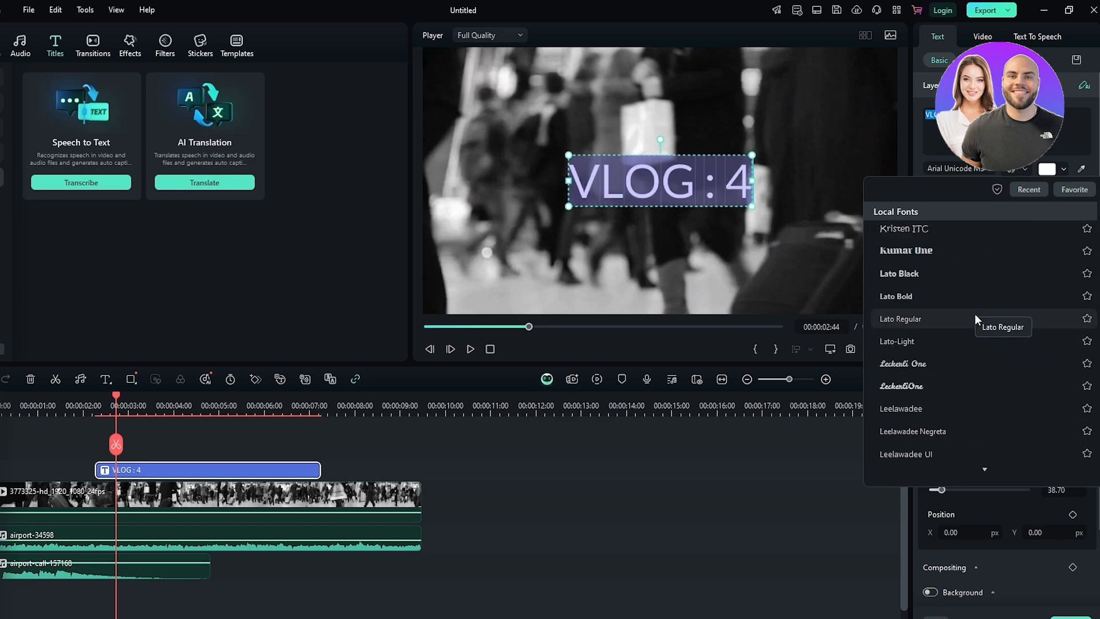
{"action": "left_click", "coordinate": [938, 295]}
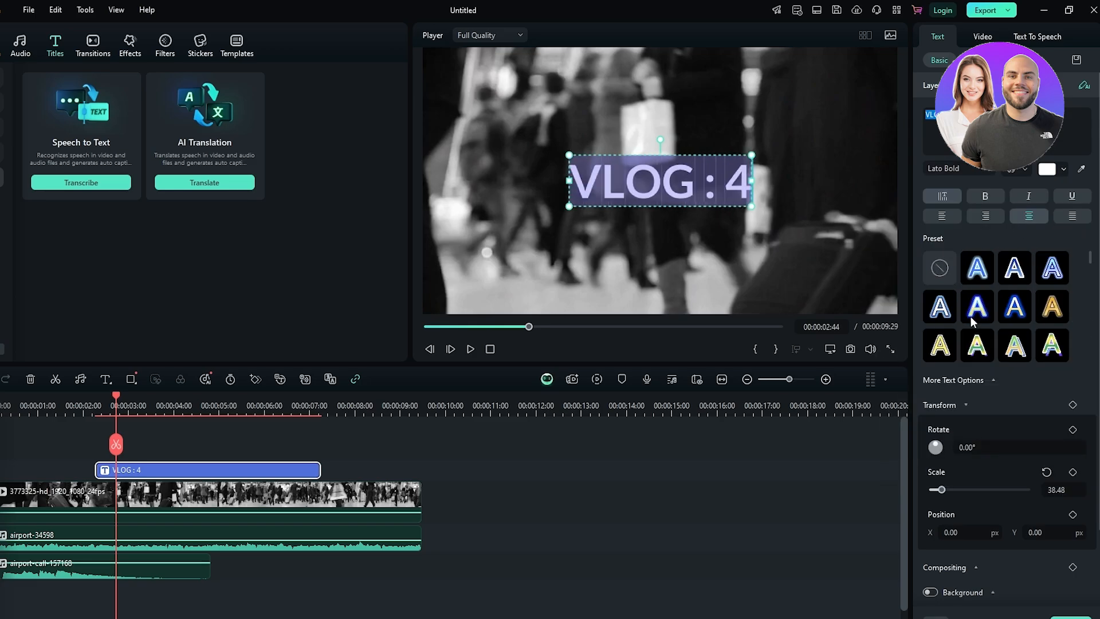
{"action": "left_click", "coordinate": [1014, 263]}
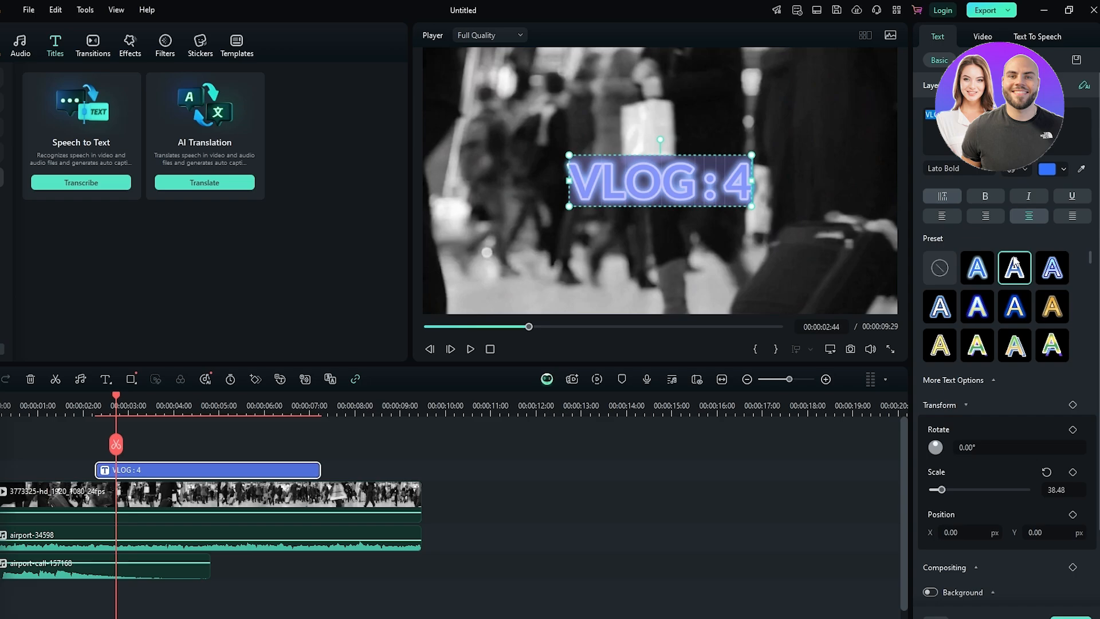
Clear the preset style from the "VLOG : 4" title and try a colour-filled background behind it
{"action": "left_click", "coordinate": [939, 267]}
{"action": "scroll", "coordinate": [988, 410], "scroll_direction": "down", "scroll_amount": 1}
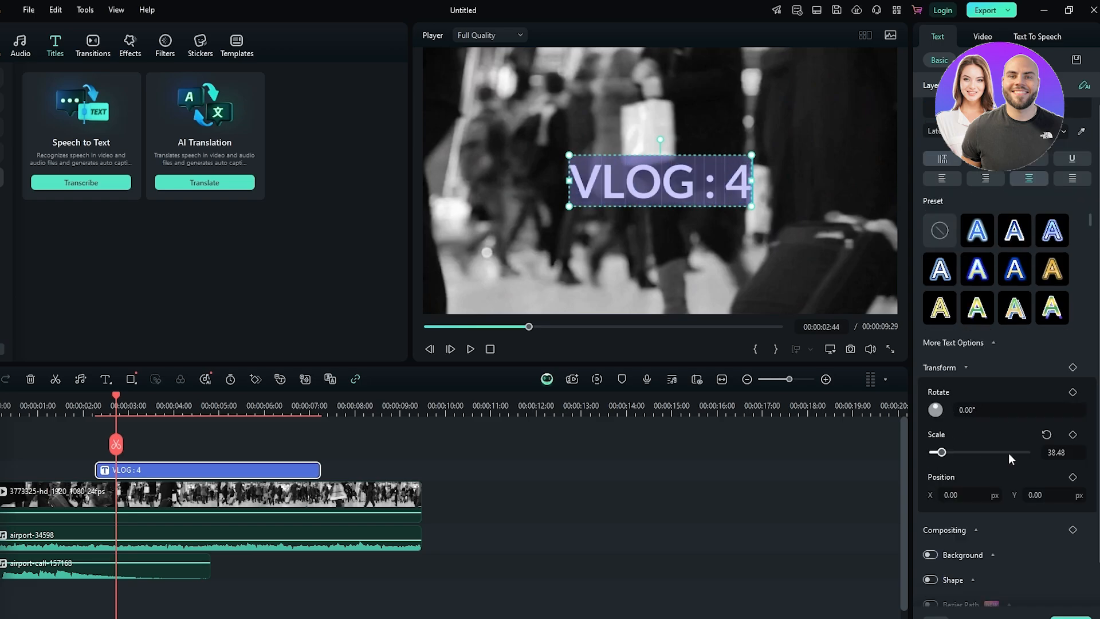
{"action": "scroll", "coordinate": [999, 475], "scroll_direction": "down", "scroll_amount": 1}
{"action": "left_click", "coordinate": [930, 504]}
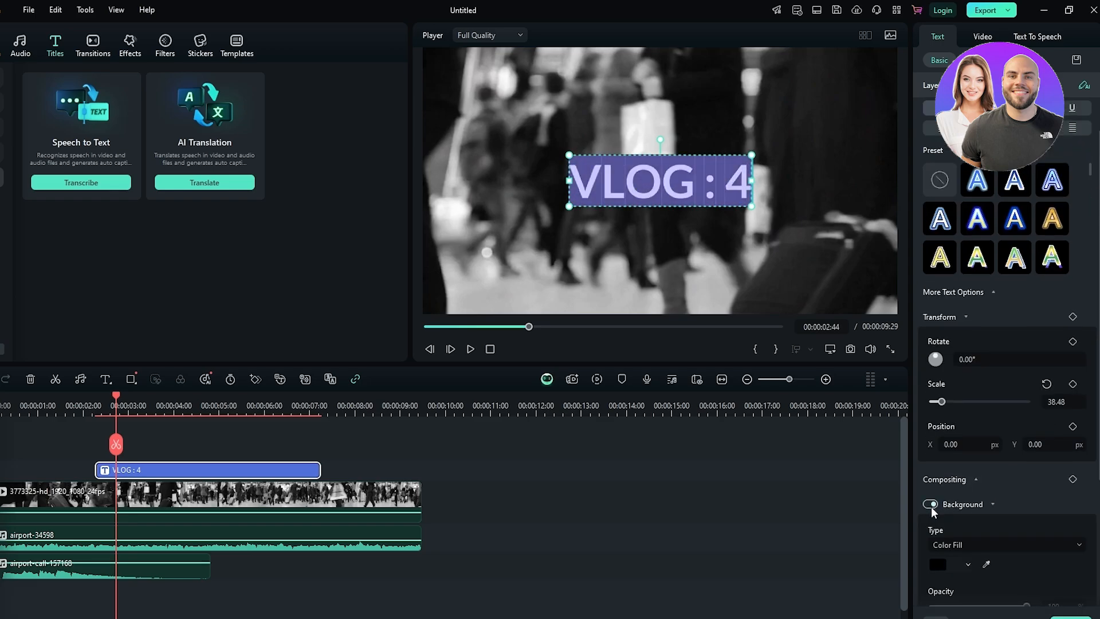
{"action": "left_click", "coordinate": [931, 504]}
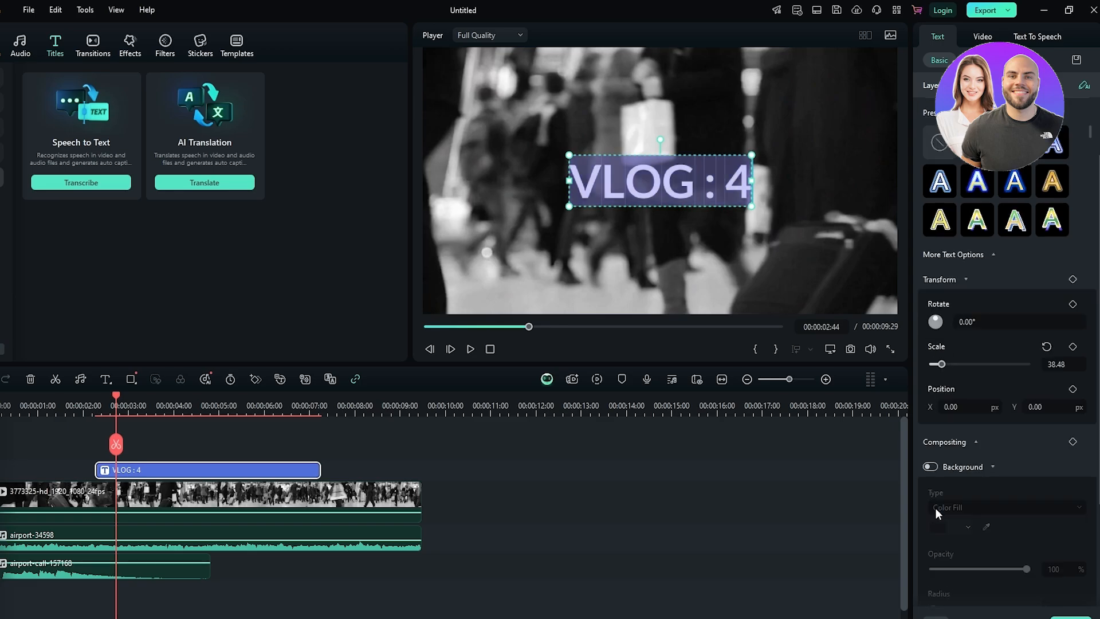
Try the second curved text shape on the "VLOG : 4" title and enlarge its text box slightly
{"action": "scroll", "coordinate": [934, 510], "scroll_direction": "down", "scroll_amount": 4}
{"action": "left_click", "coordinate": [931, 529]}
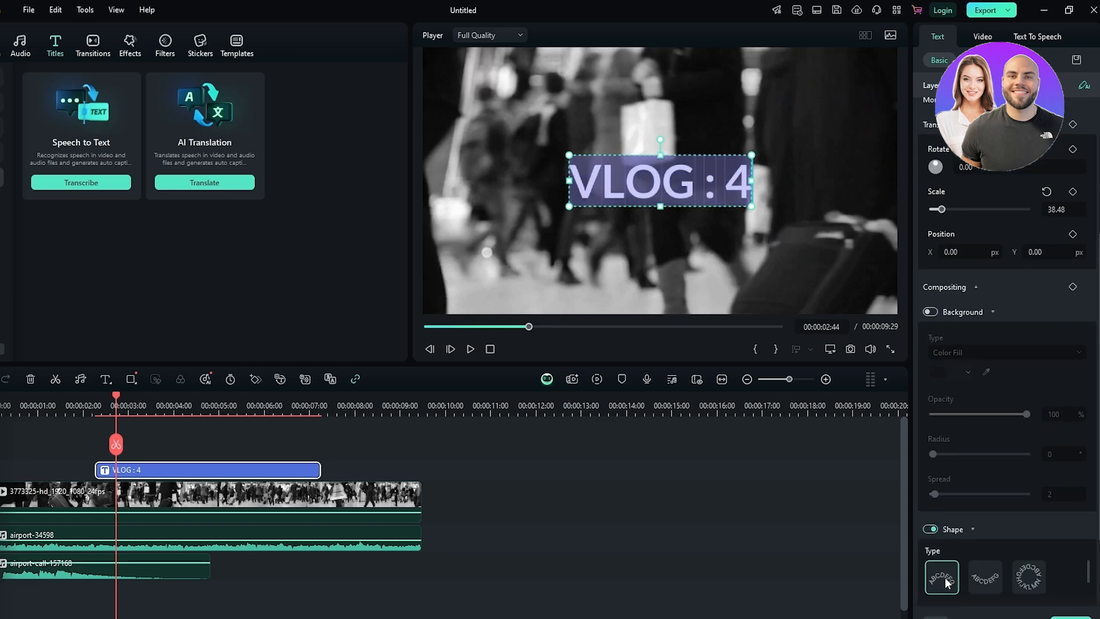
{"action": "left_click", "coordinate": [985, 577]}
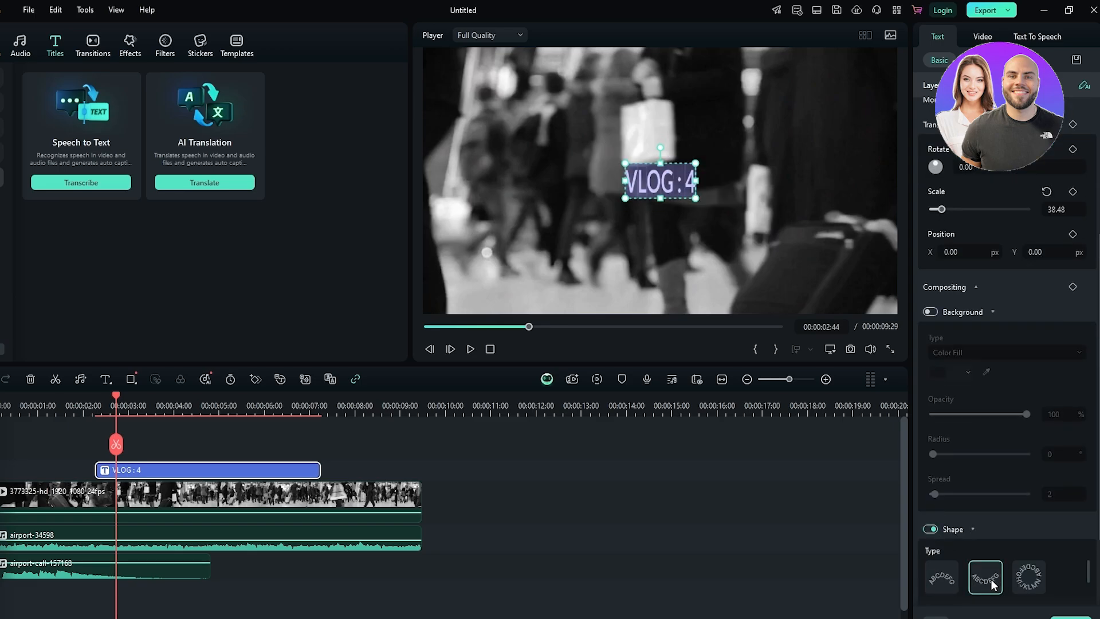
{"action": "left_click", "coordinate": [933, 528]}
{"action": "scroll", "coordinate": [921, 466], "scroll_direction": "down", "scroll_amount": 2}
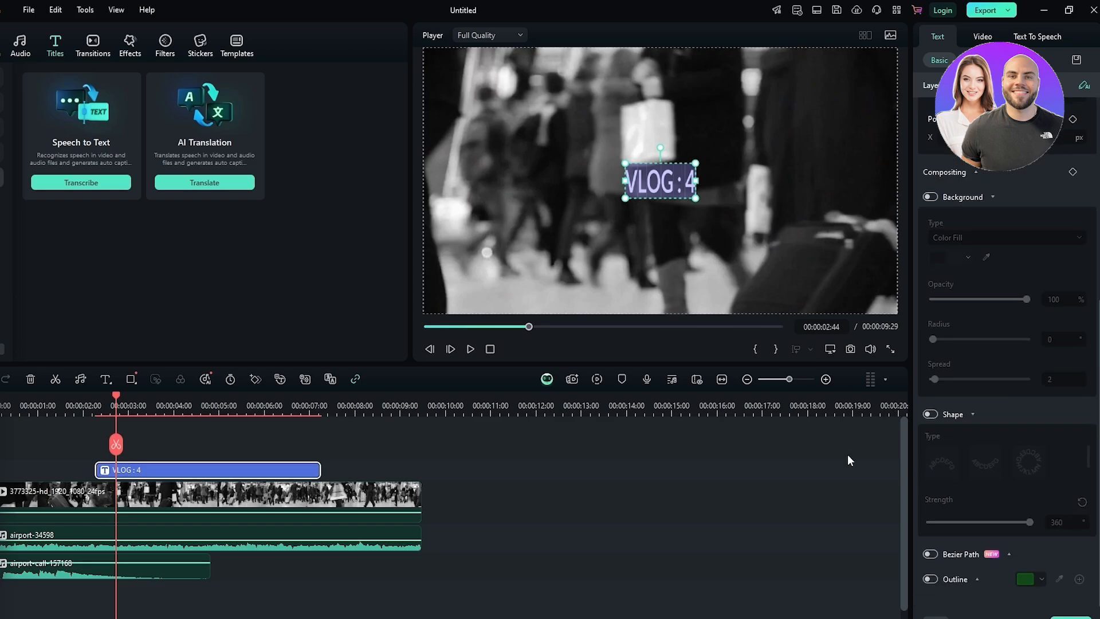
{"action": "left_click", "coordinate": [680, 181]}
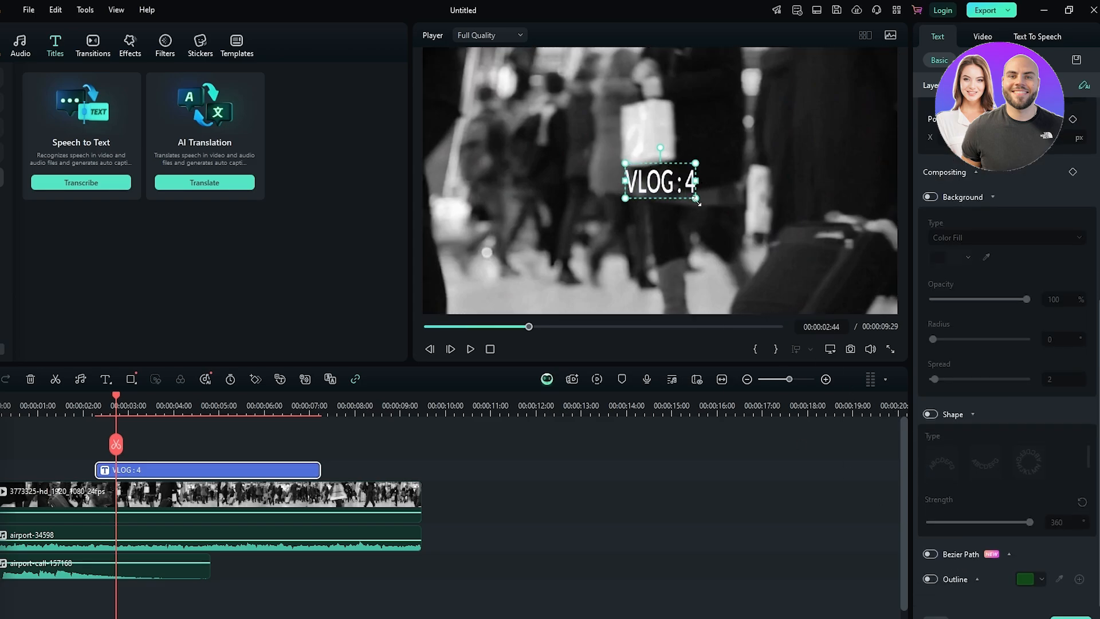
{"action": "left_click_drag", "start_coordinate": [696, 198], "coordinate": [716, 208]}
{"action": "left_click", "coordinate": [930, 416]}
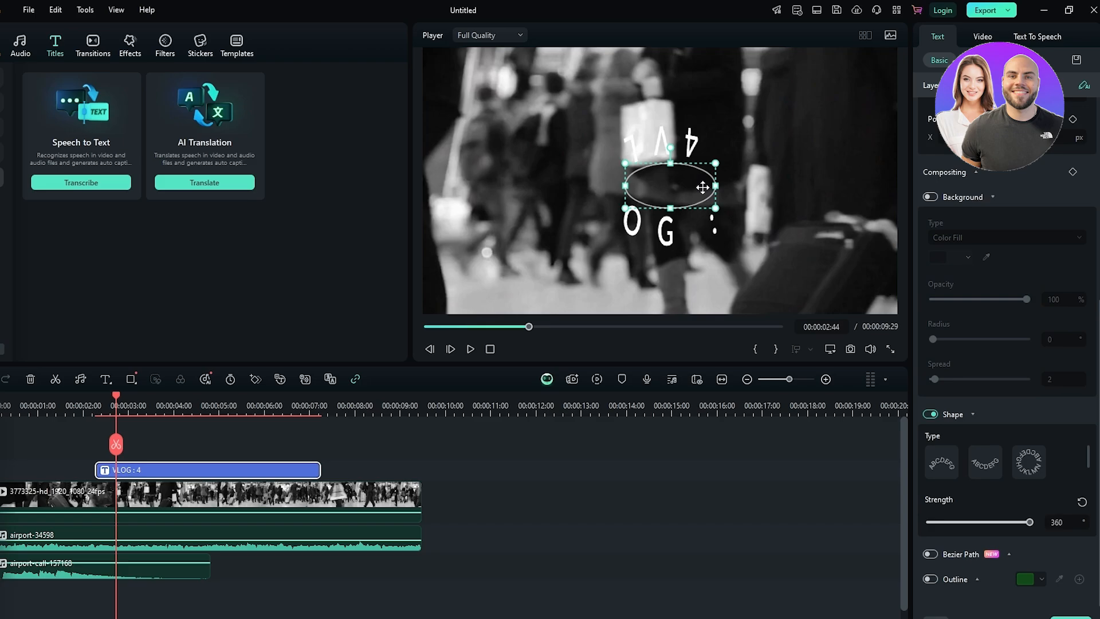
Undo the shape and resizing changes made to the "VLOG : 4" title
{"action": "key", "text": "ctrl+z"}
{"action": "key", "text": "ctrl+z"}
{"action": "key", "text": "ctrl+z"}
{"action": "key", "text": "ctrl+z"}
{"action": "key", "text": "ctrl+z"}
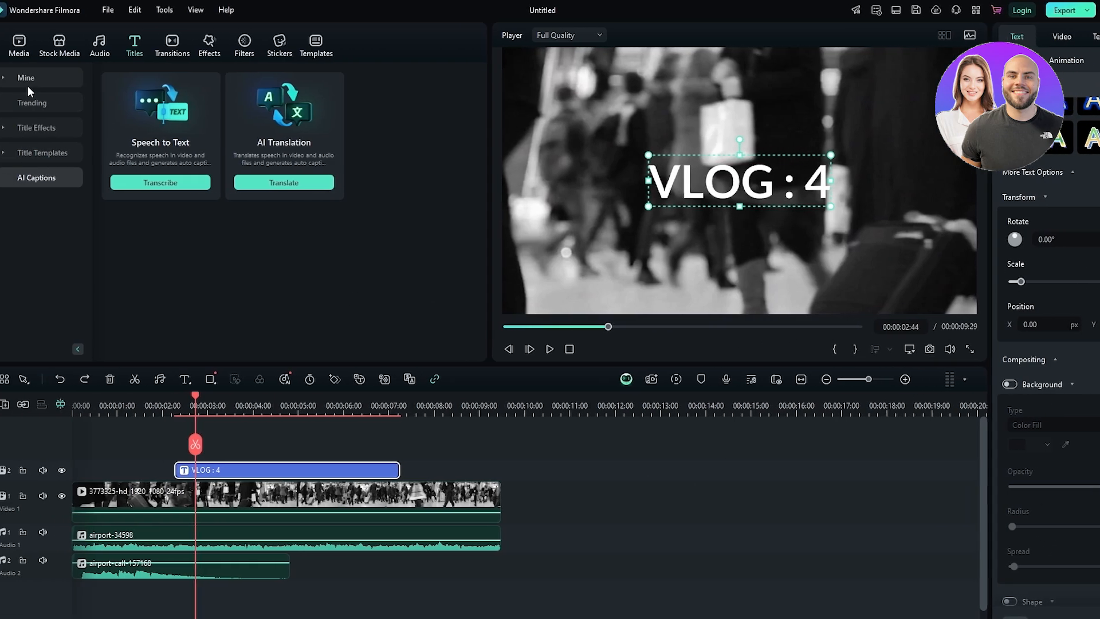
Browse the title categories and preview Typing Title 09 from the Trending titles
{"action": "left_click", "coordinate": [32, 78]}
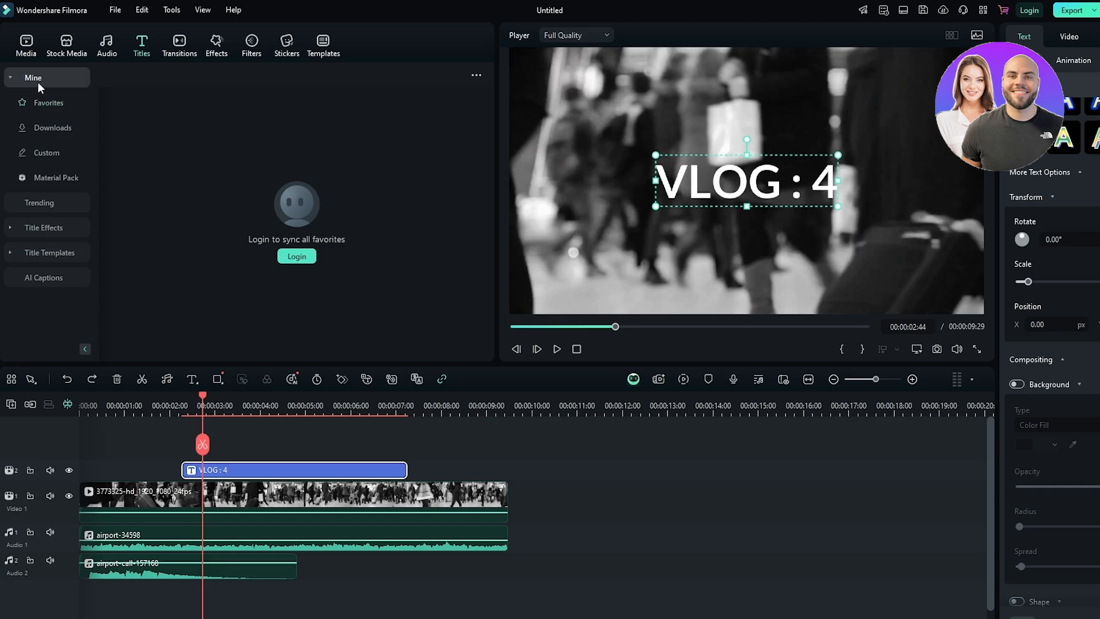
{"action": "left_click", "coordinate": [38, 80]}
{"action": "left_click", "coordinate": [60, 128]}
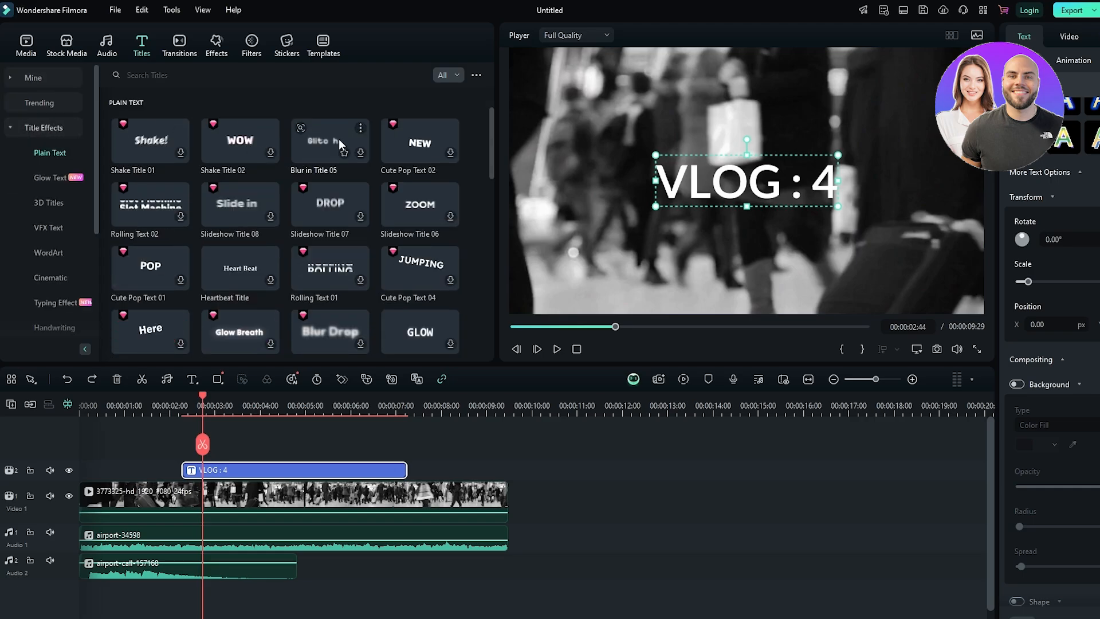
{"action": "left_click", "coordinate": [39, 102]}
{"action": "left_click", "coordinate": [324, 122]}
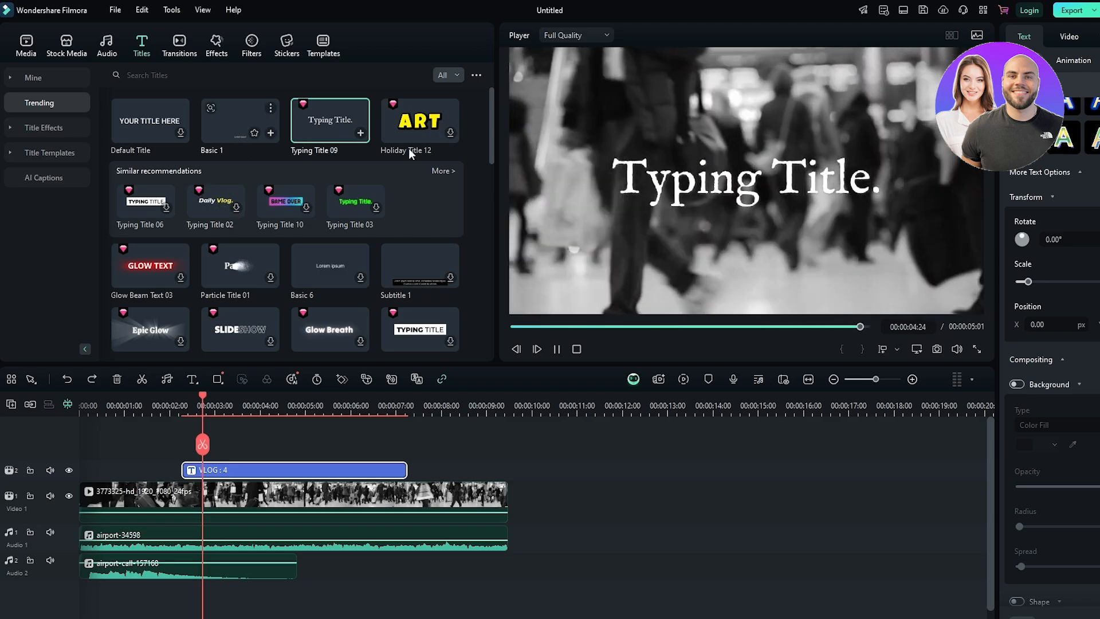
Replace the "VLOG : 4" title with the Typing Title 02 template on the track directly above the video clip
{"action": "left_click", "coordinate": [213, 205]}
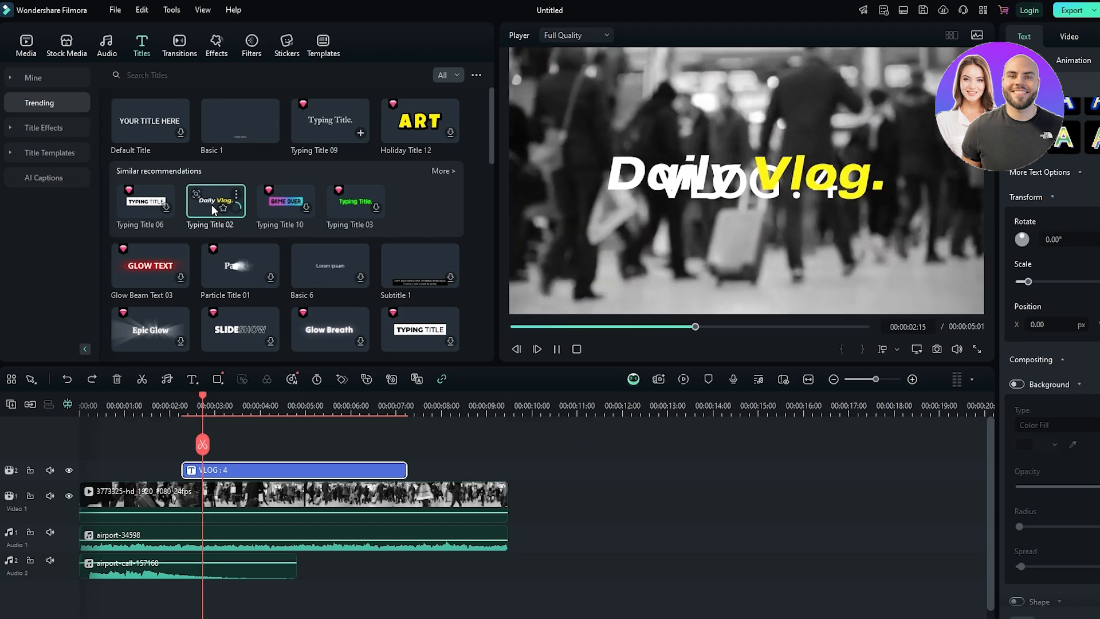
{"action": "left_click", "coordinate": [236, 207]}
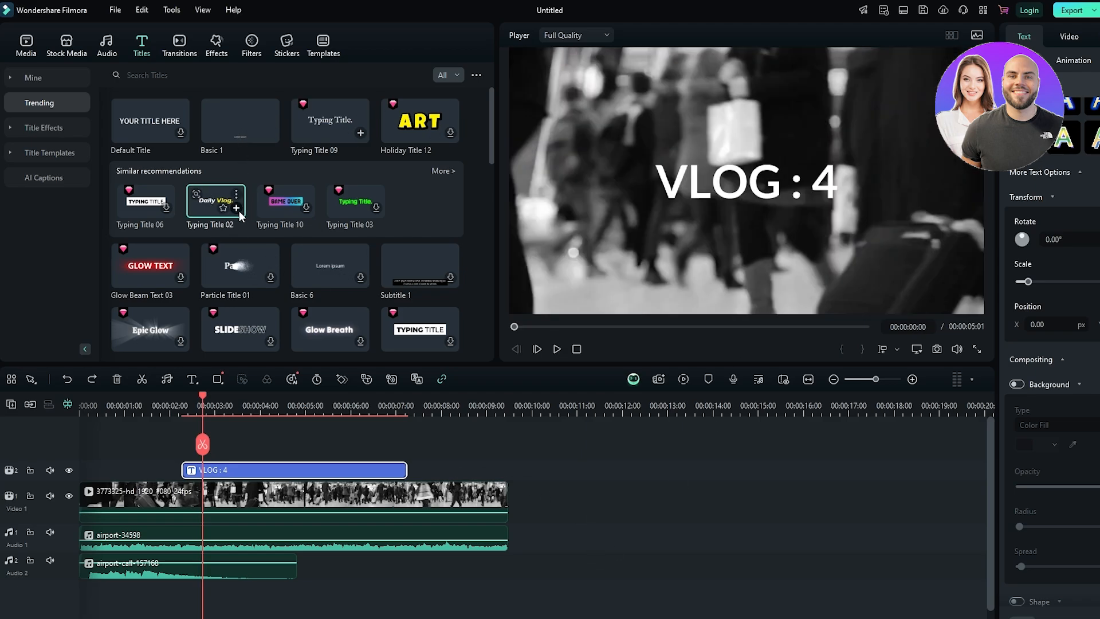
{"action": "left_click", "coordinate": [312, 491]}
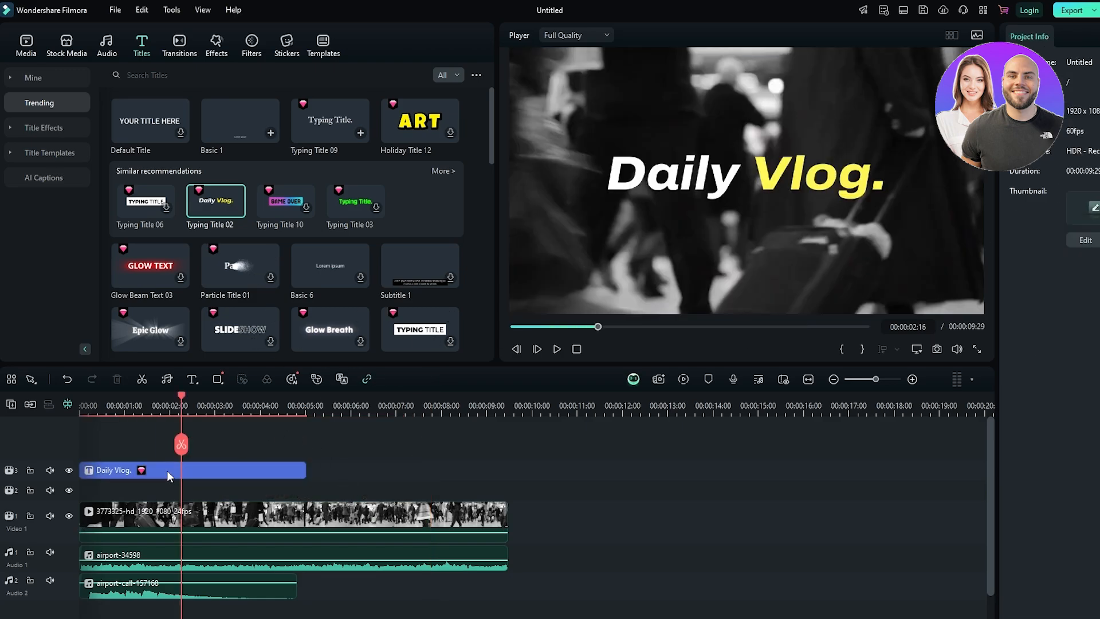
{"action": "left_click_drag", "start_coordinate": [160, 469], "coordinate": [196, 489]}
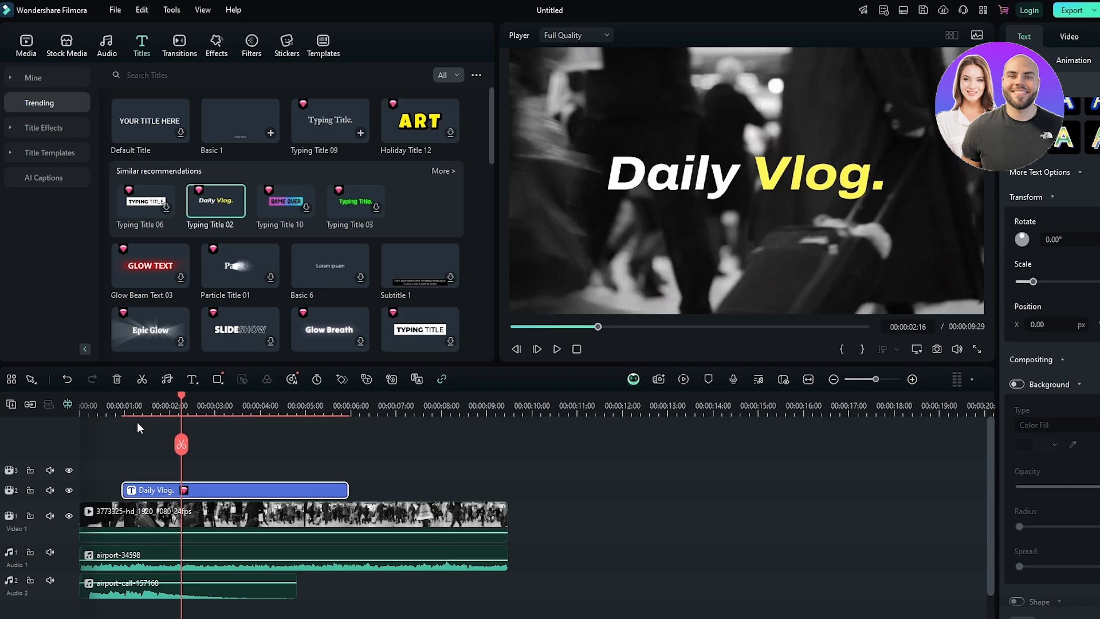
Replace the "Daily Vlog." title text with "VLOG # 5"
{"action": "left_click", "coordinate": [722, 189]}
{"action": "double_click", "coordinate": [716, 187]}
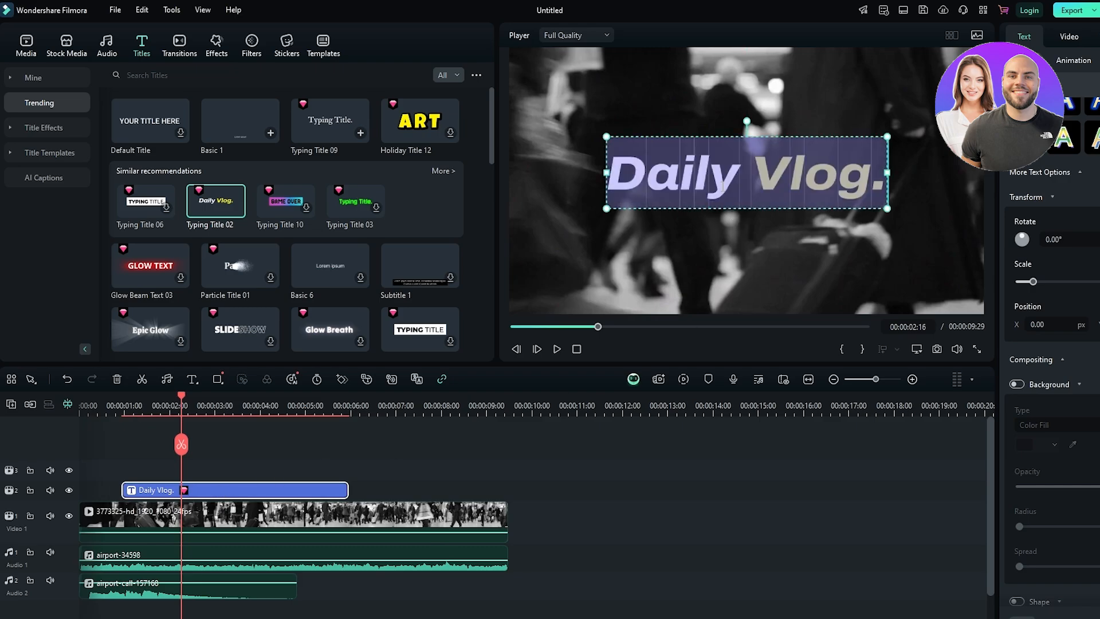
{"action": "type", "text": "VLOG # 5"}
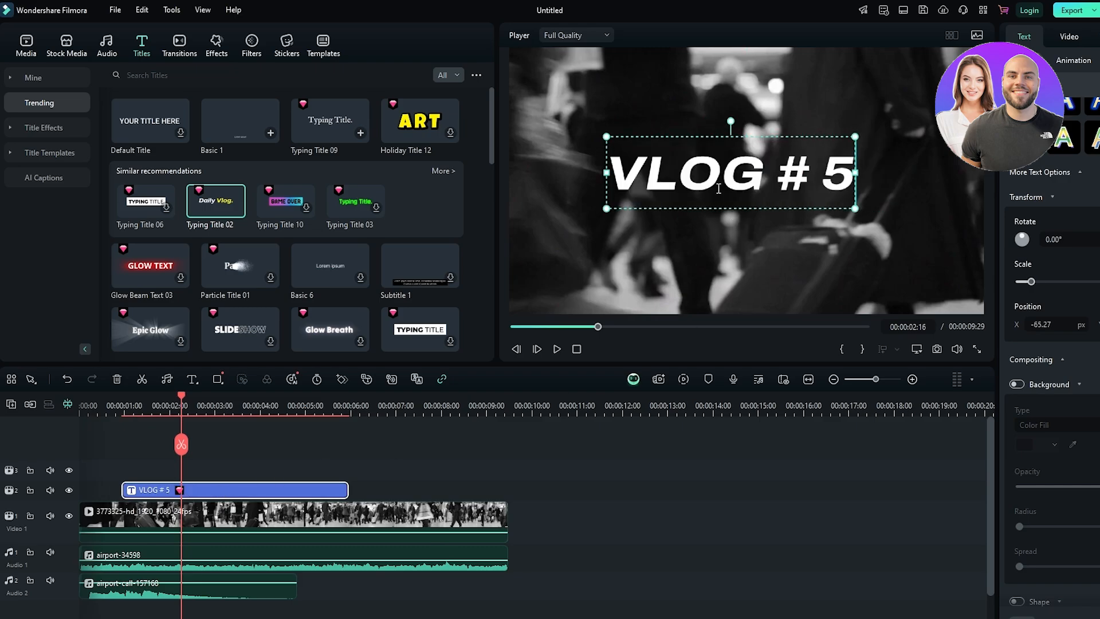
Colour only the "5" of the "VLOG # 5" title light orange
{"action": "double_click", "coordinate": [845, 170]}
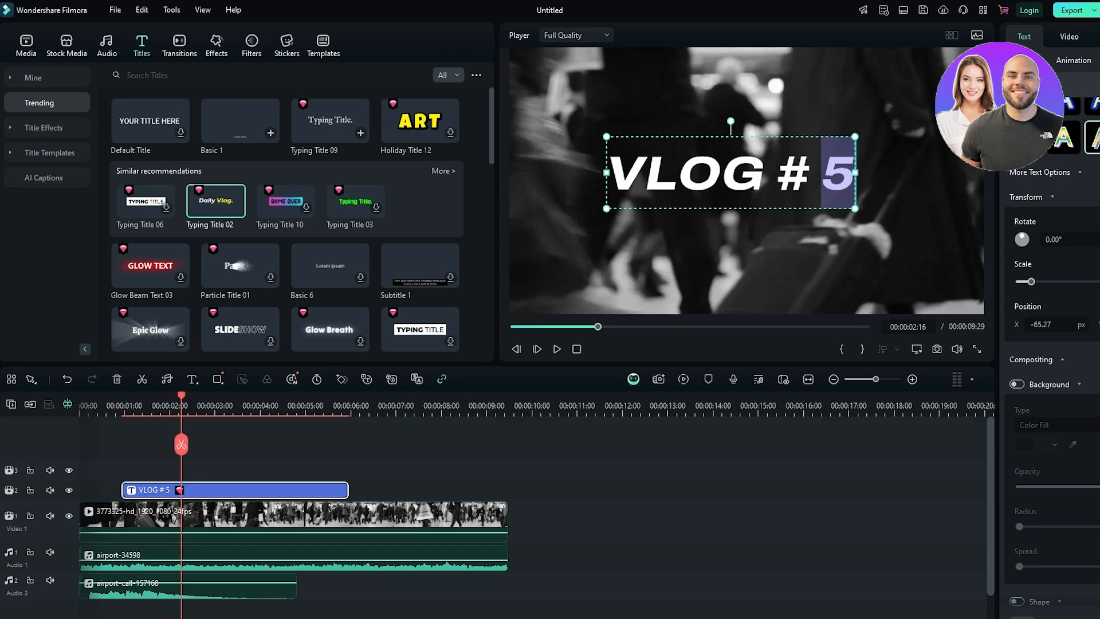
{"action": "scroll", "coordinate": [1091, 141], "scroll_direction": "up", "scroll_amount": 4}
{"action": "left_click", "coordinate": [1064, 171]}
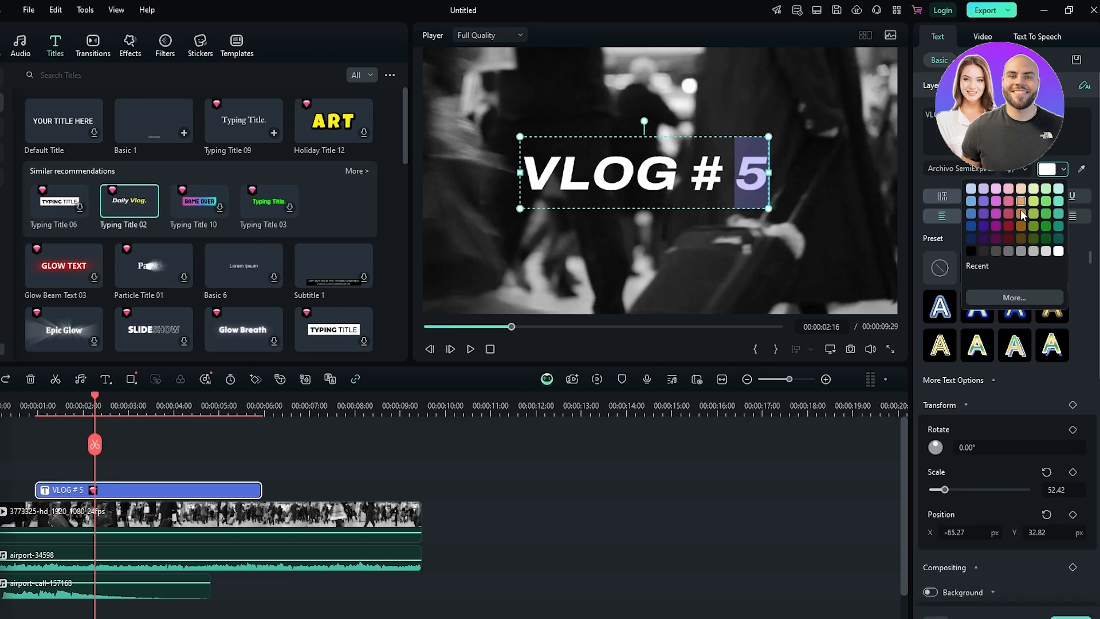
{"action": "left_click", "coordinate": [1021, 202]}
{"action": "left_click", "coordinate": [1063, 171]}
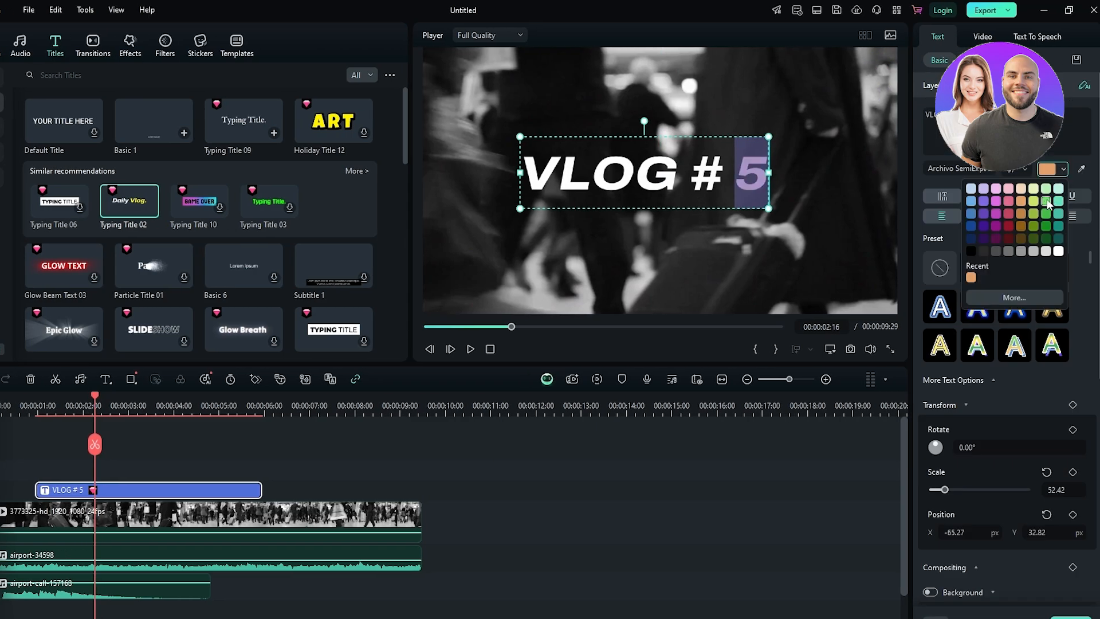
{"action": "left_click", "coordinate": [773, 272]}
Move the "VLOG # 5" title clip to the very start of the timeline
{"action": "mouse_move", "coordinate": [95, 402]}
{"action": "left_mouse_down"}
{"action": "mouse_move", "coordinate": [1, 403]}
{"action": "mouse_move", "coordinate": [87, 402]}
{"action": "left_mouse_up"}
{"action": "left_click_drag", "start_coordinate": [43, 486], "coordinate": [20, 486]}
{"action": "left_click_drag", "start_coordinate": [108, 484], "coordinate": [99, 478]}
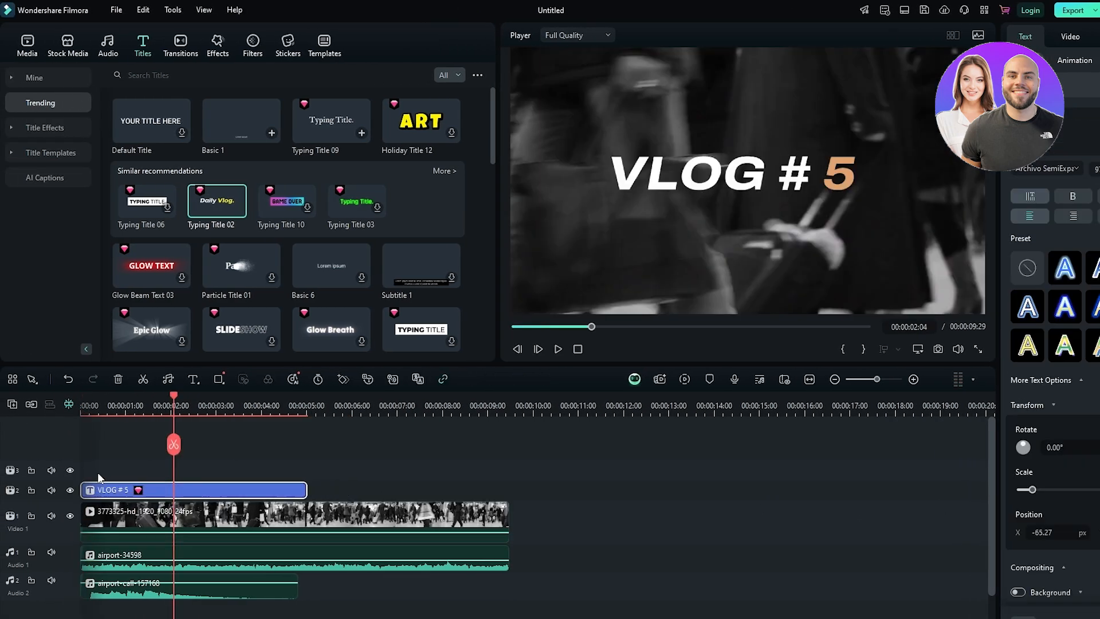
Play the title animation from the start of the timeline and park the playhead at 00:00:00:36
{"action": "left_click", "coordinate": [101, 405]}
{"action": "left_click_drag", "start_coordinate": [99, 399], "coordinate": [7, 400]}
{"action": "key", "text": "space"}
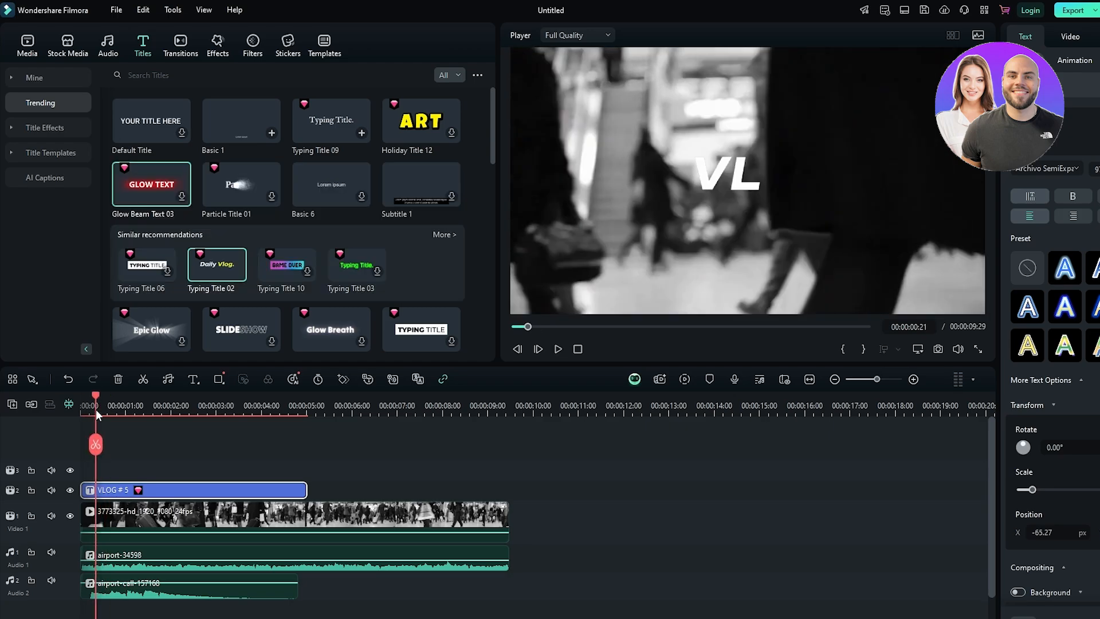
{"action": "left_click_drag", "start_coordinate": [95, 408], "coordinate": [107, 408]}
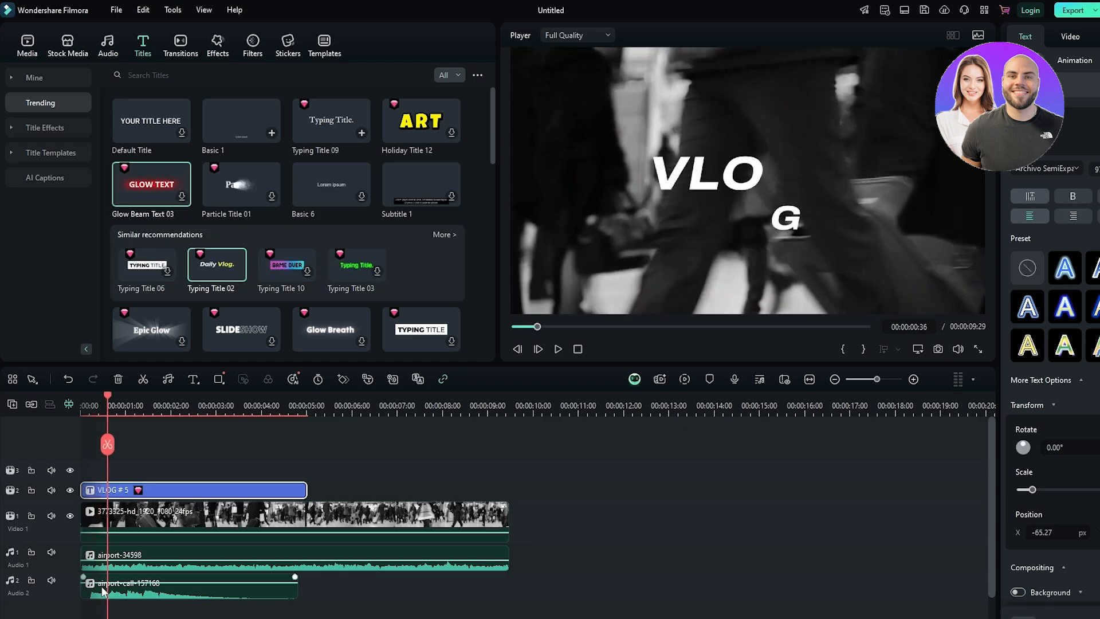
Shift the airport-call-157168 audio clip to begin about 0.2 seconds into the timeline, checking the timing by playback
{"action": "left_click_drag", "start_coordinate": [123, 595], "coordinate": [150, 595]}
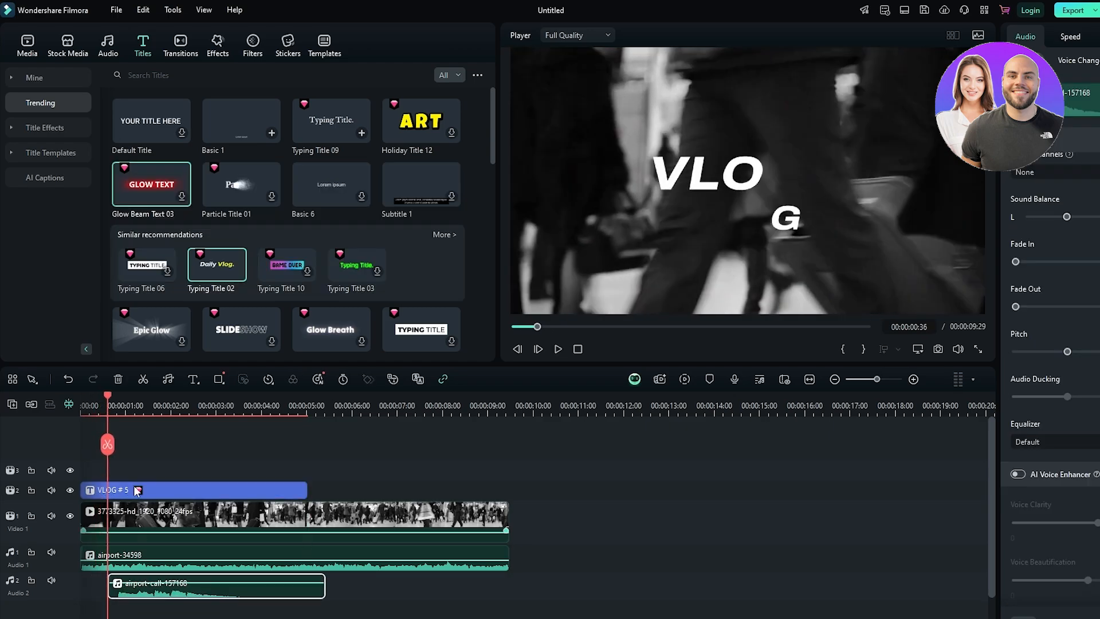
{"action": "left_click", "coordinate": [89, 401]}
{"action": "key", "text": "space"}
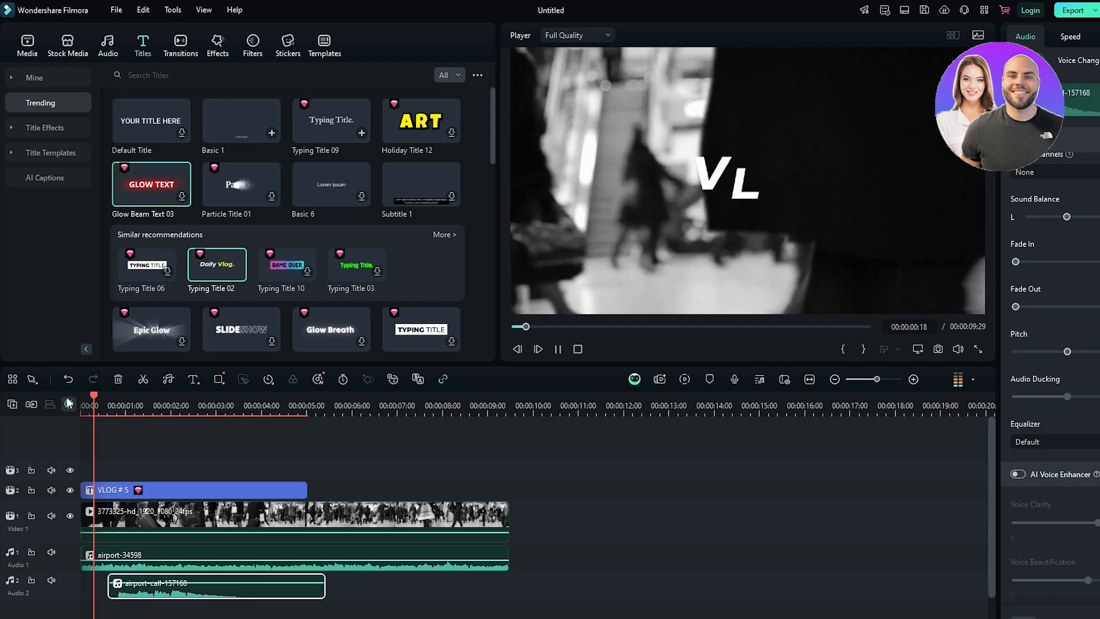
{"action": "left_click_drag", "start_coordinate": [180, 590], "coordinate": [162, 590]}
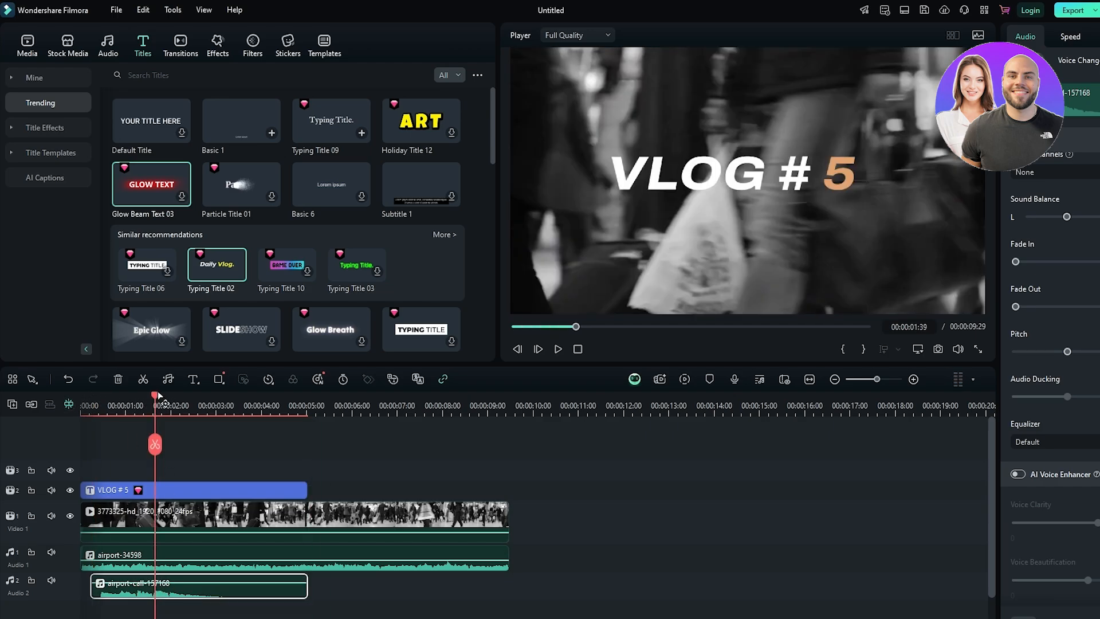
Adjust the text animation duration of the "VLOG # 5" title, checking the letters at different points of the timeline
{"action": "left_click_drag", "start_coordinate": [496, 367], "coordinate": [497, 395]}
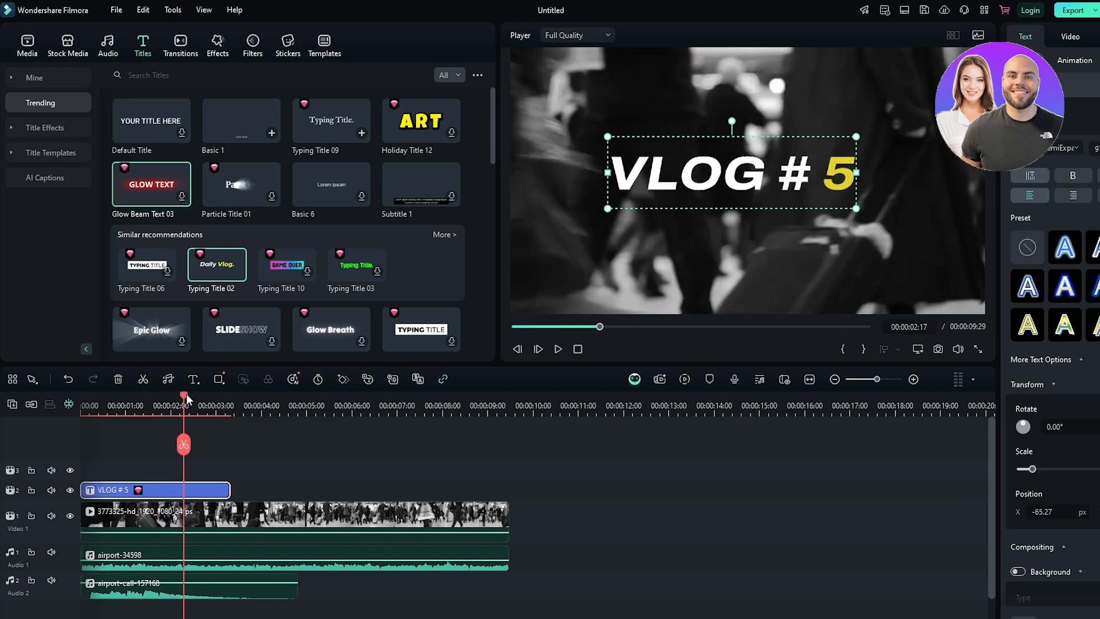
{"action": "left_click_drag", "start_coordinate": [186, 398], "coordinate": [125, 427]}
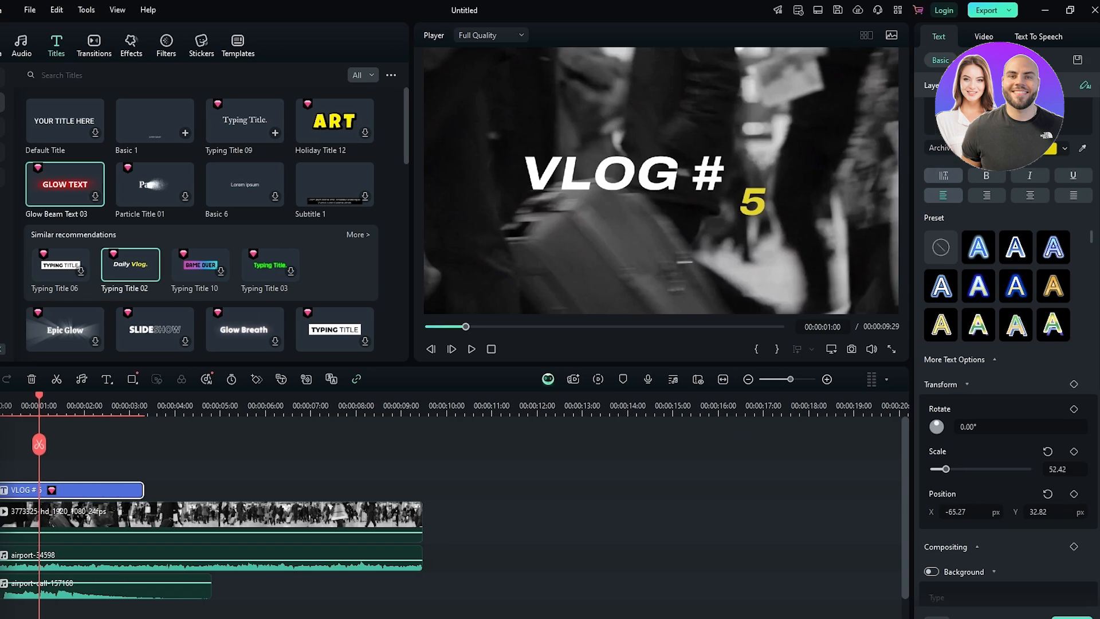
{"action": "left_click", "coordinate": [984, 60]}
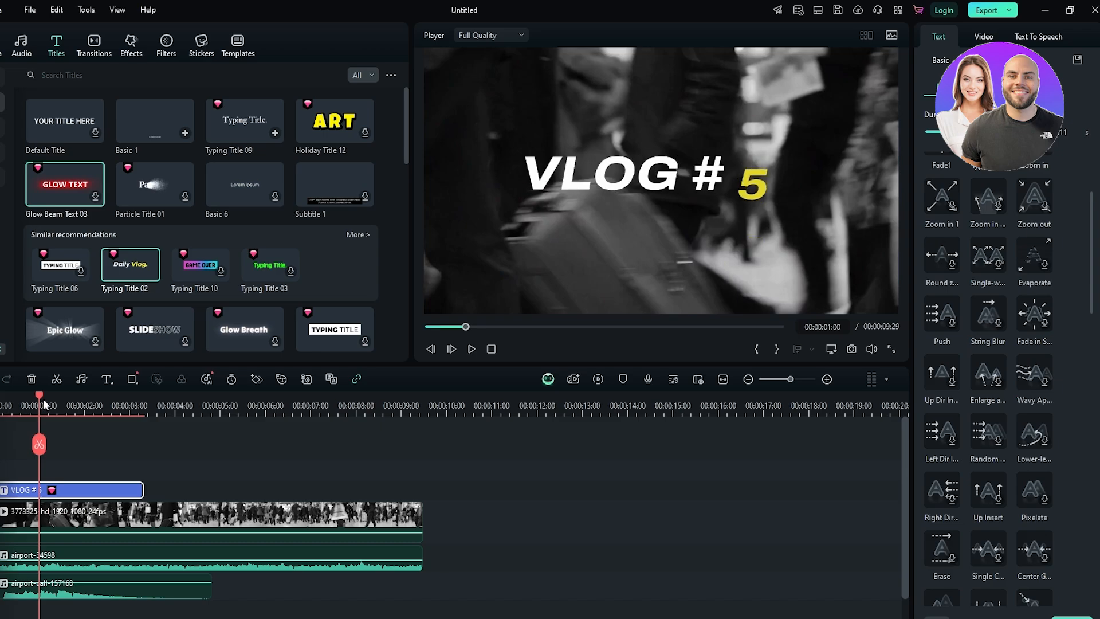
{"action": "left_click_drag", "start_coordinate": [40, 395], "coordinate": [58, 395]}
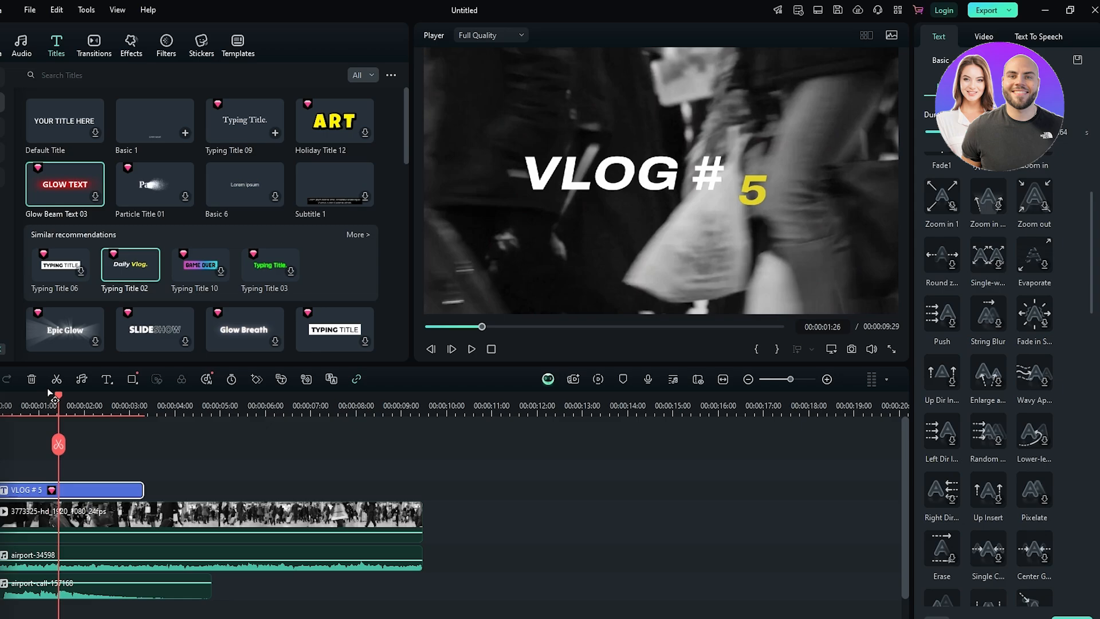
{"action": "left_click_drag", "start_coordinate": [59, 395], "coordinate": [0, 396]}
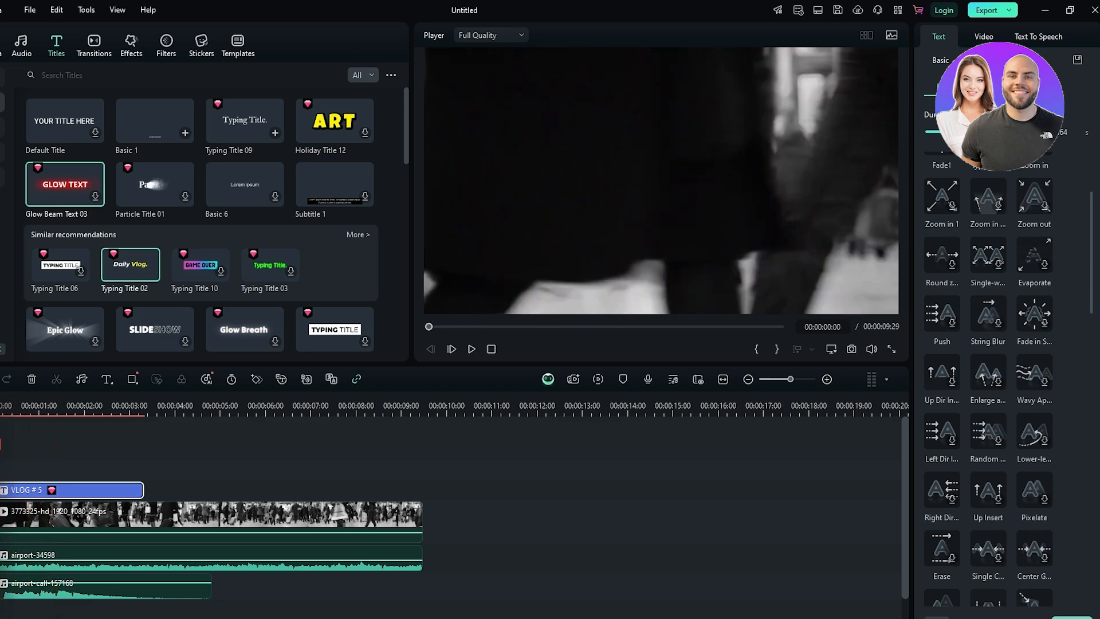
Play the video from the start and lower the airport-34598 audio clip's volume to about -25.5 dB
{"action": "key", "text": "space"}
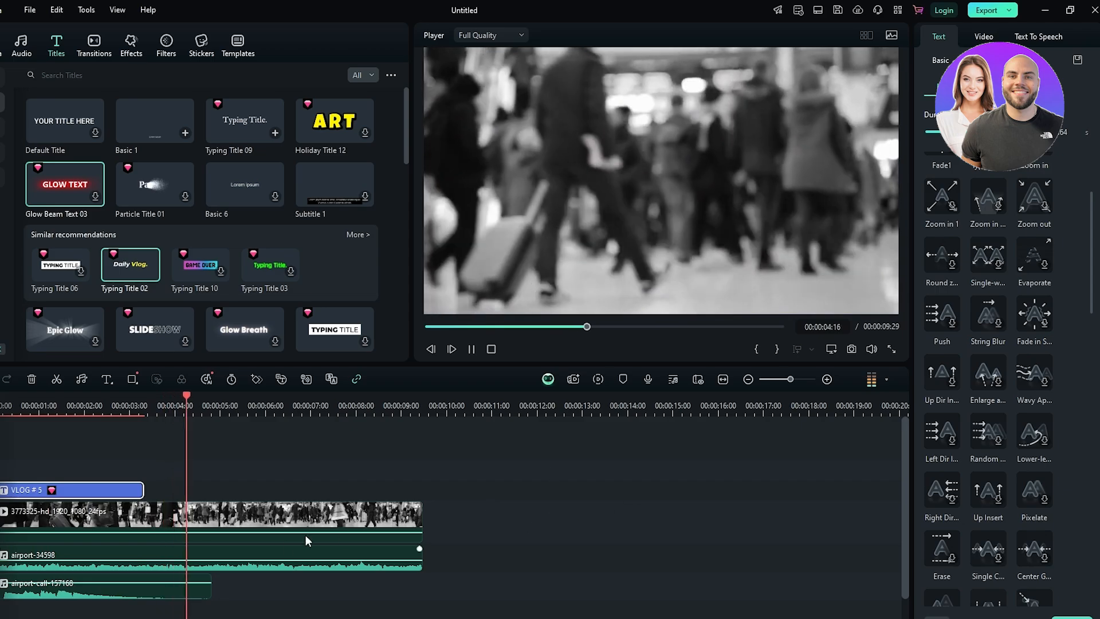
{"action": "key", "text": "space"}
{"action": "mouse_move", "coordinate": [287, 560]}
{"action": "left_mouse_down"}
{"action": "mouse_move", "coordinate": [218, 569]}
{"action": "mouse_move", "coordinate": [294, 570]}
{"action": "left_mouse_up"}
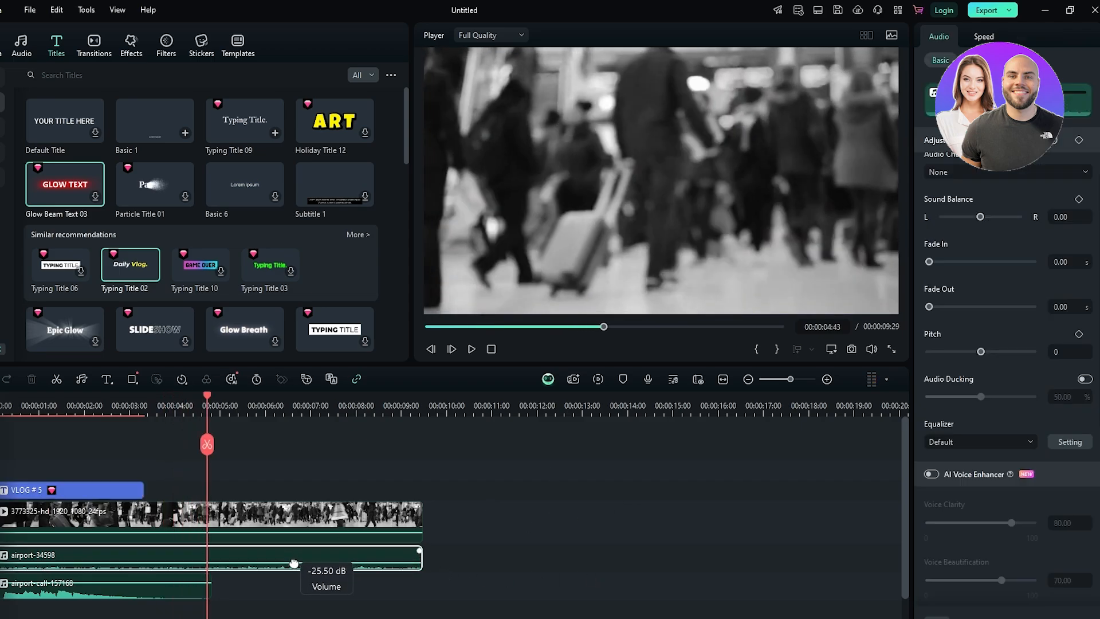
{"action": "left_click_drag", "start_coordinate": [211, 394], "coordinate": [164, 460]}
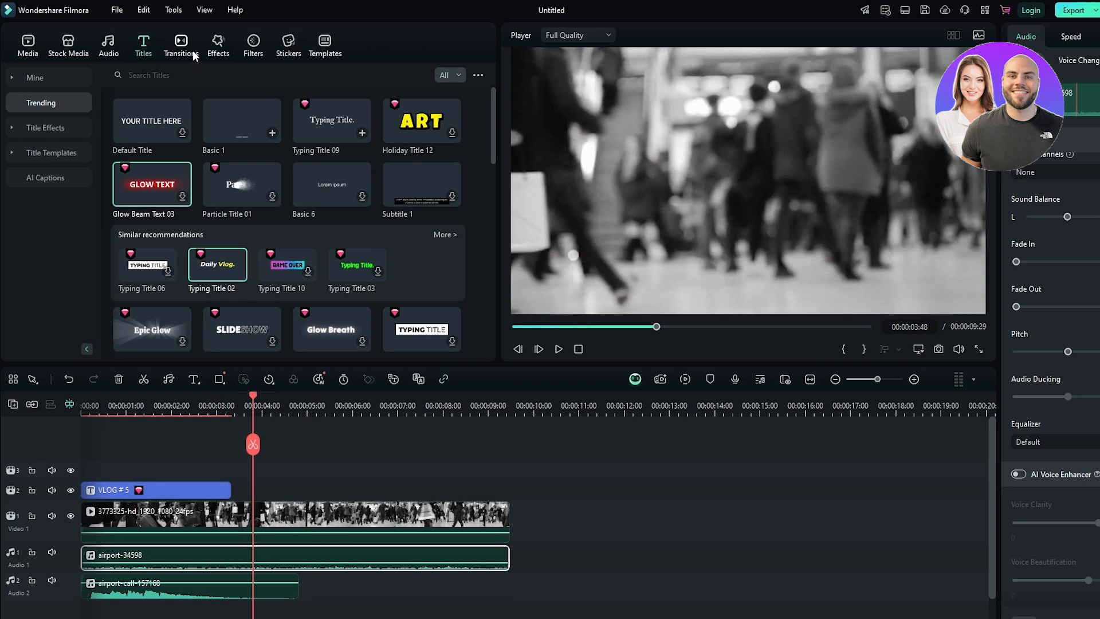
Browse the transition library through the Zoom, Slides and Popular categories
{"action": "left_click", "coordinate": [184, 52]}
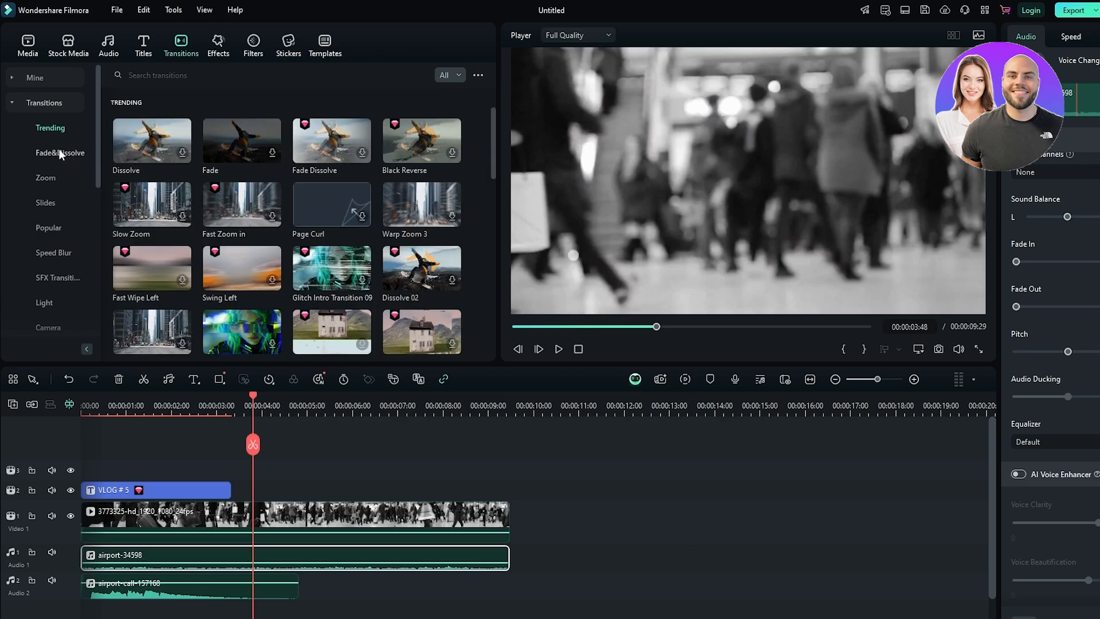
{"action": "left_click", "coordinate": [53, 180]}
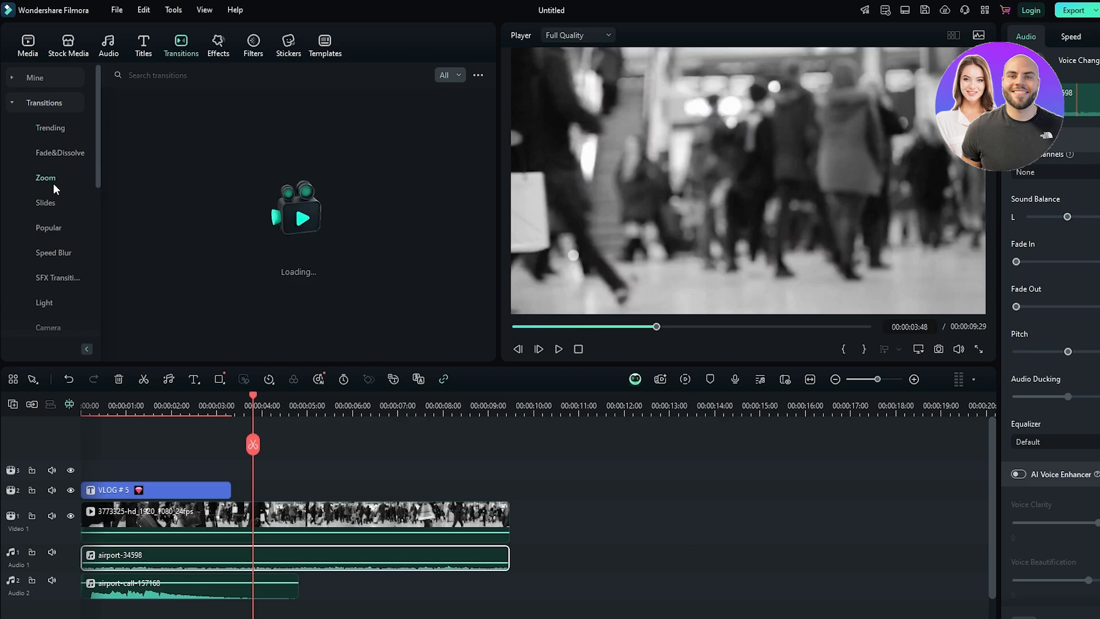
{"action": "left_click", "coordinate": [47, 204]}
{"action": "left_click", "coordinate": [42, 229]}
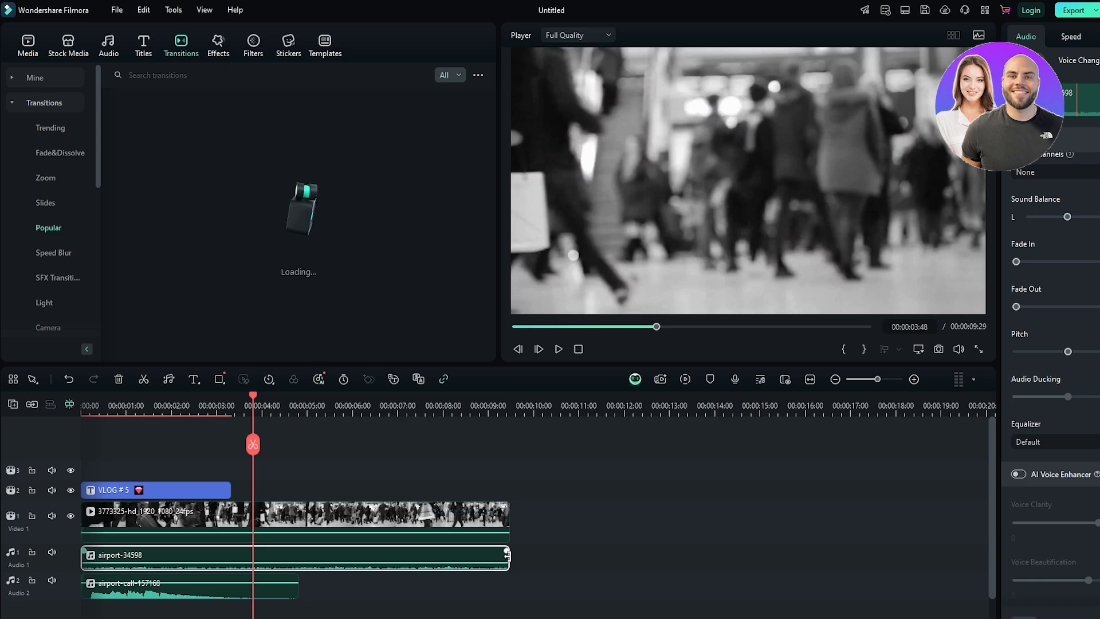